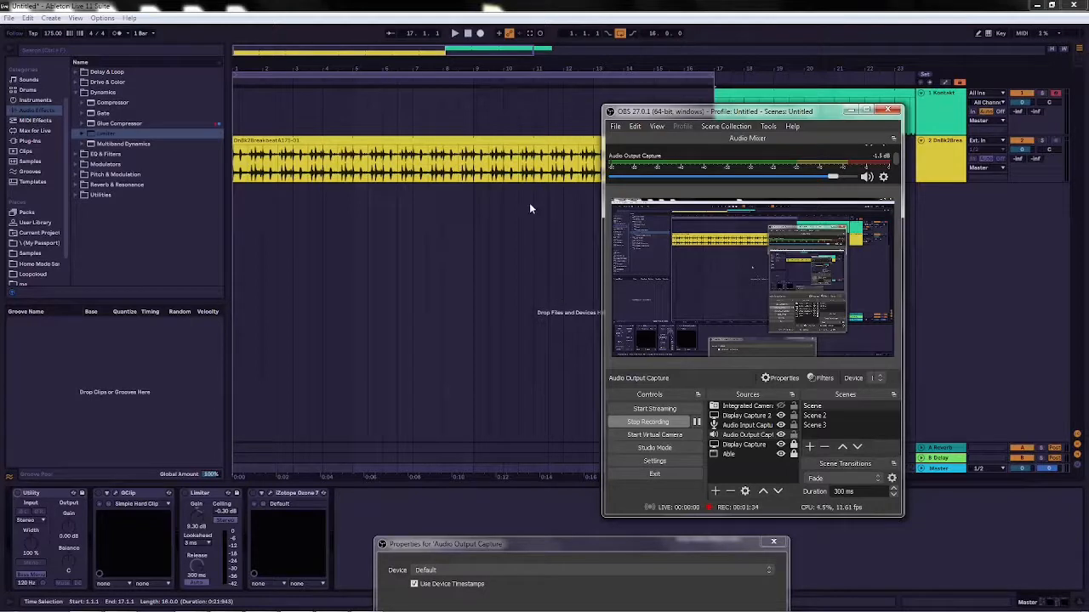
# Step: Move the OBS window aside and bring the Ableton Live set to the front
pyautogui.click(788, 97)
pyautogui.moveTo(661, 114); pyautogui.dragTo(1068, 122)
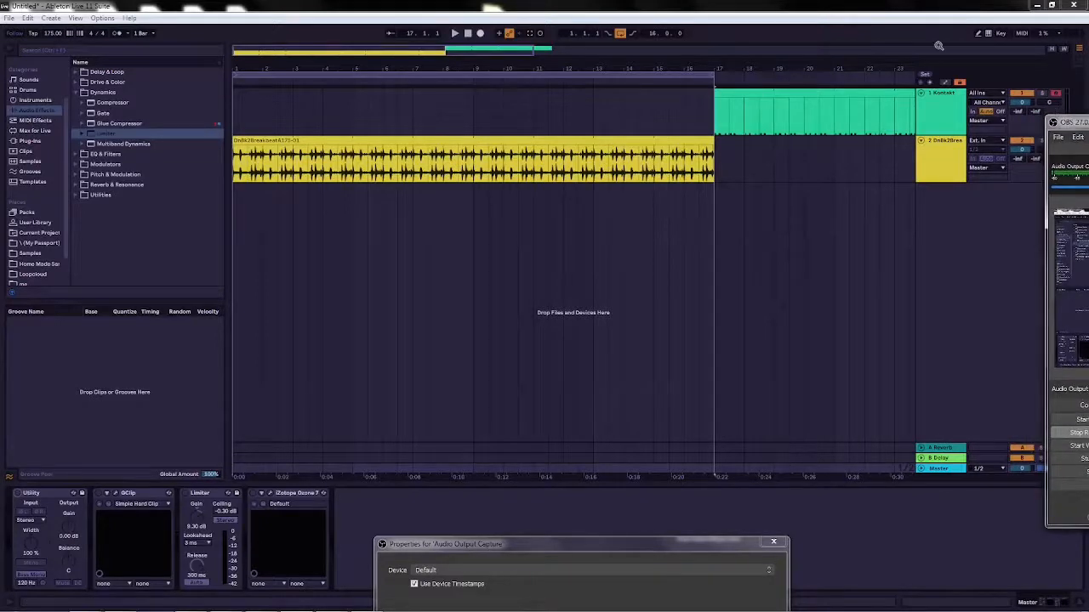
pyautogui.click(822, 5)
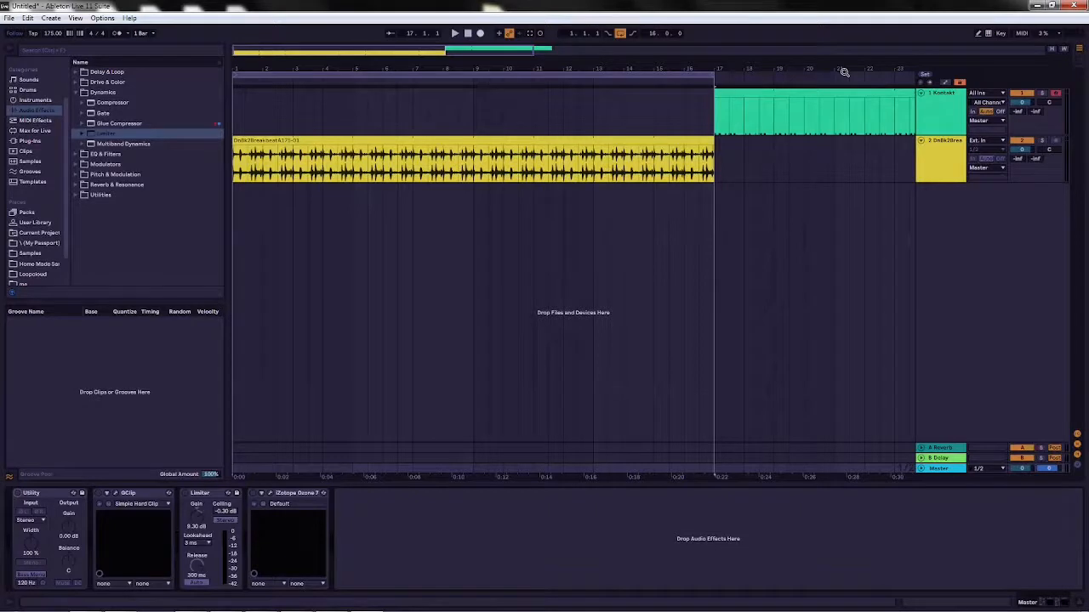
# Step: Look through the Clips, Samples and Plug-ins categories in the browser, reading the plug-in list down to Massive X
pyautogui.click(642, 143)
pyautogui.click(27, 152)
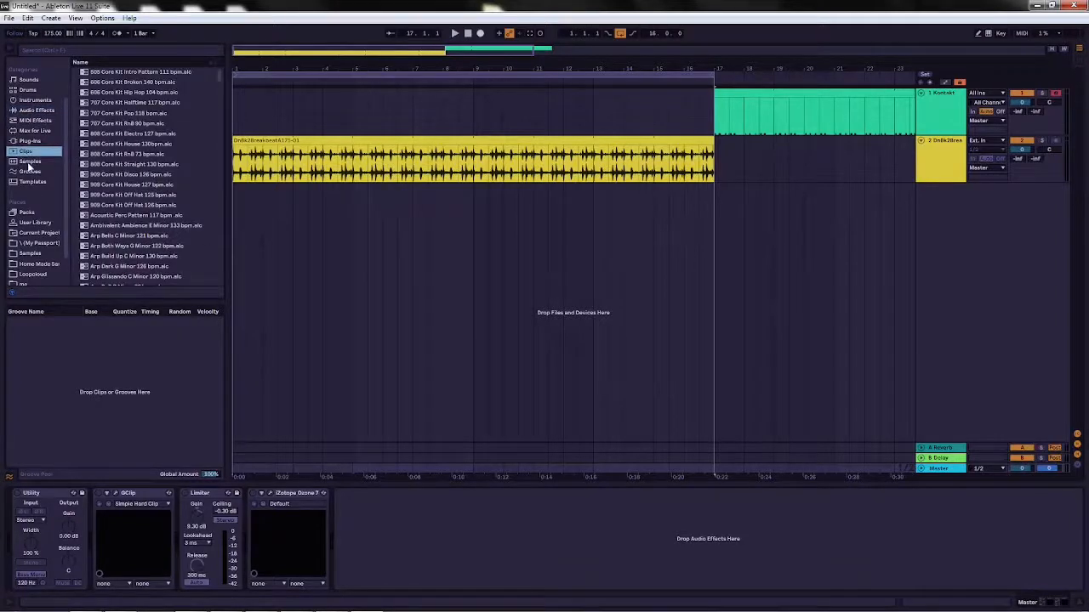
pyautogui.click(29, 163)
pyautogui.click(29, 141)
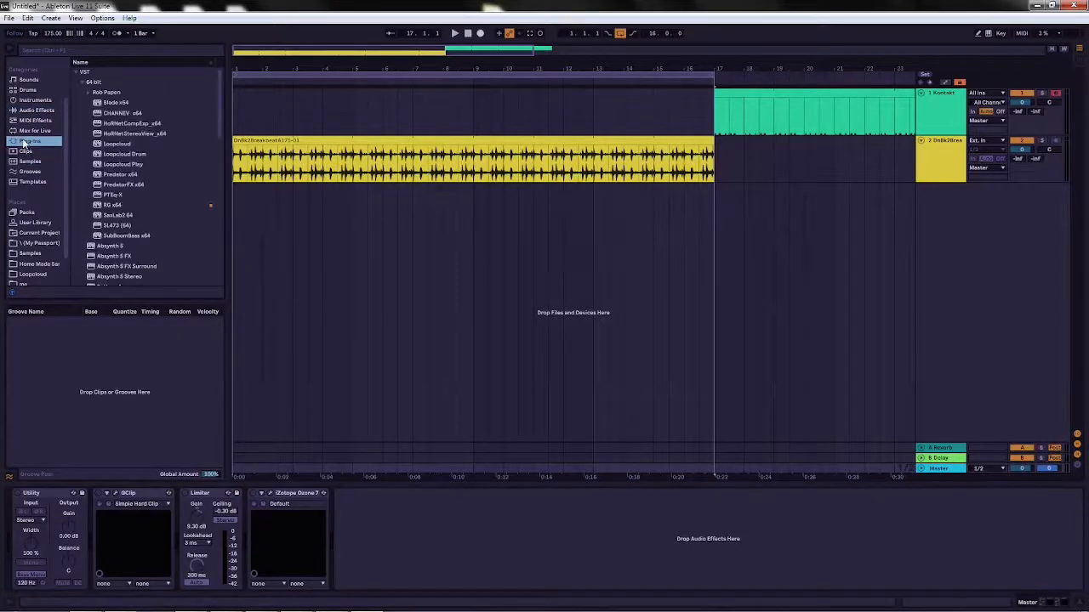
pyautogui.moveTo(219, 85); pyautogui.dragTo(224, 131)
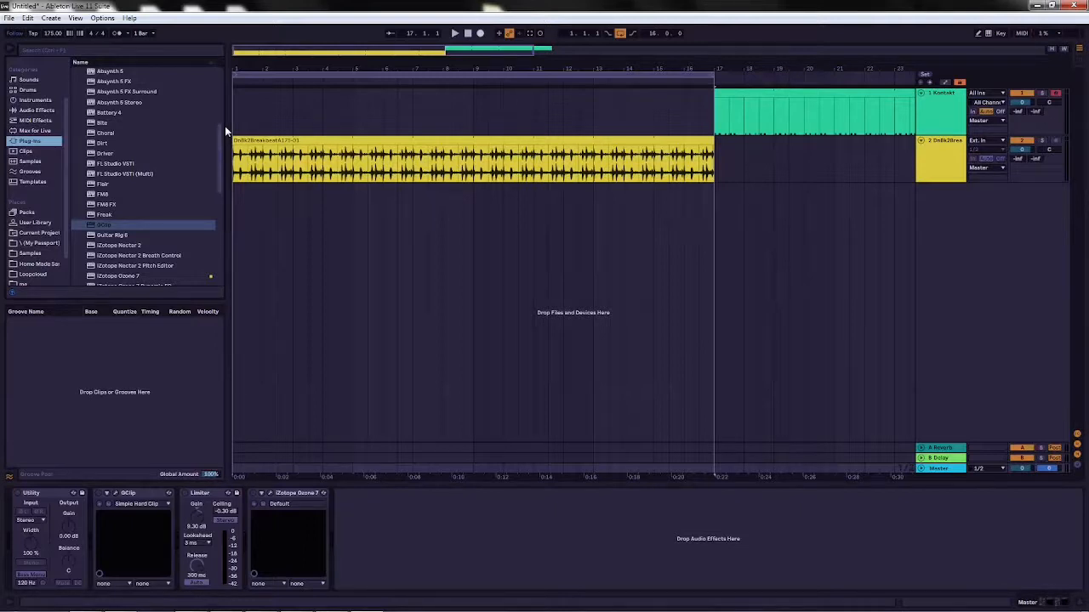
pyautogui.scroll(-4, 119, 191)
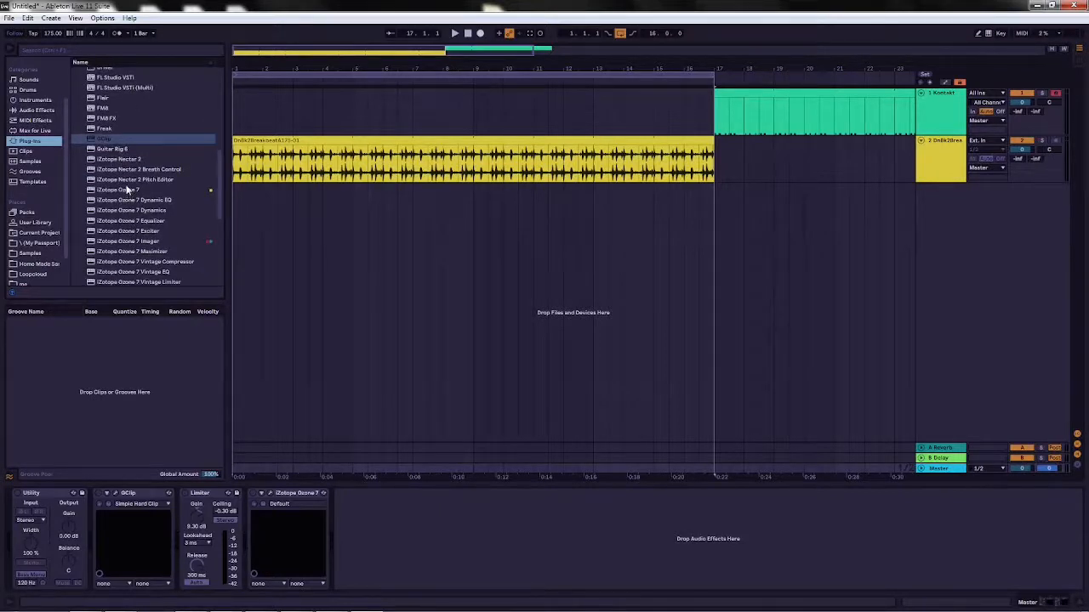
pyautogui.scroll(-3, 127, 189)
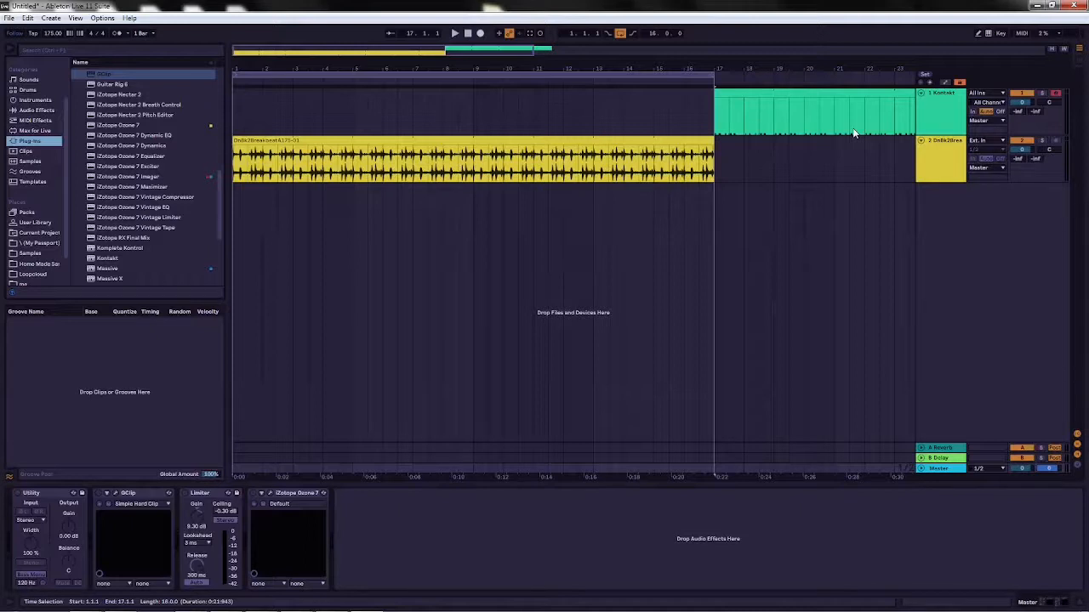
# Step: Switch to OBS to check the recording, move its window further into view, and return to Ableton Live
pyautogui.moveTo(467, 67); pyautogui.dragTo(279, 63)
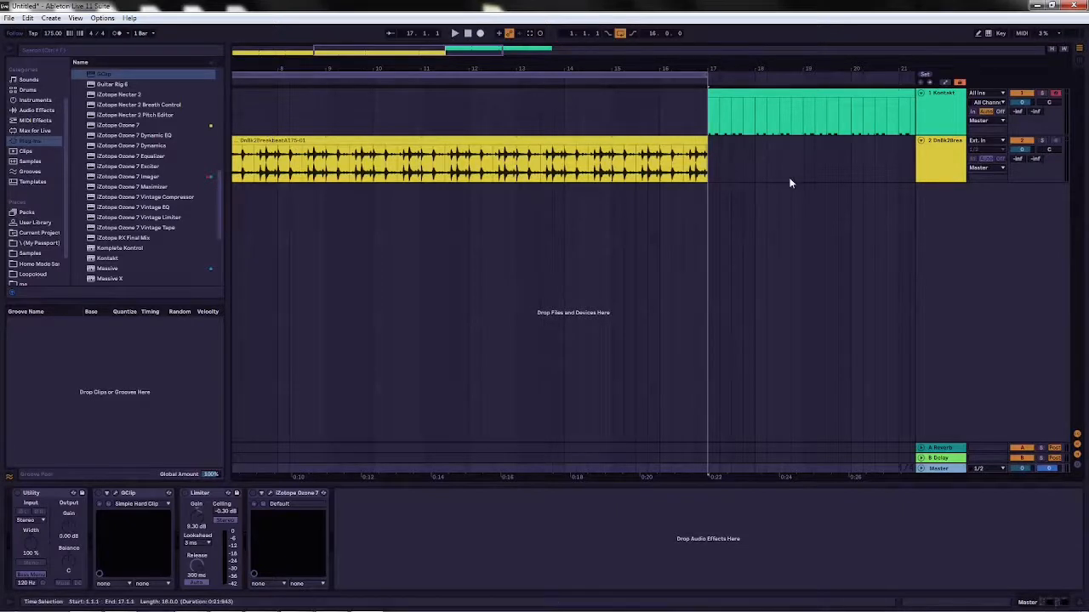
pyautogui.moveTo(976, 610)
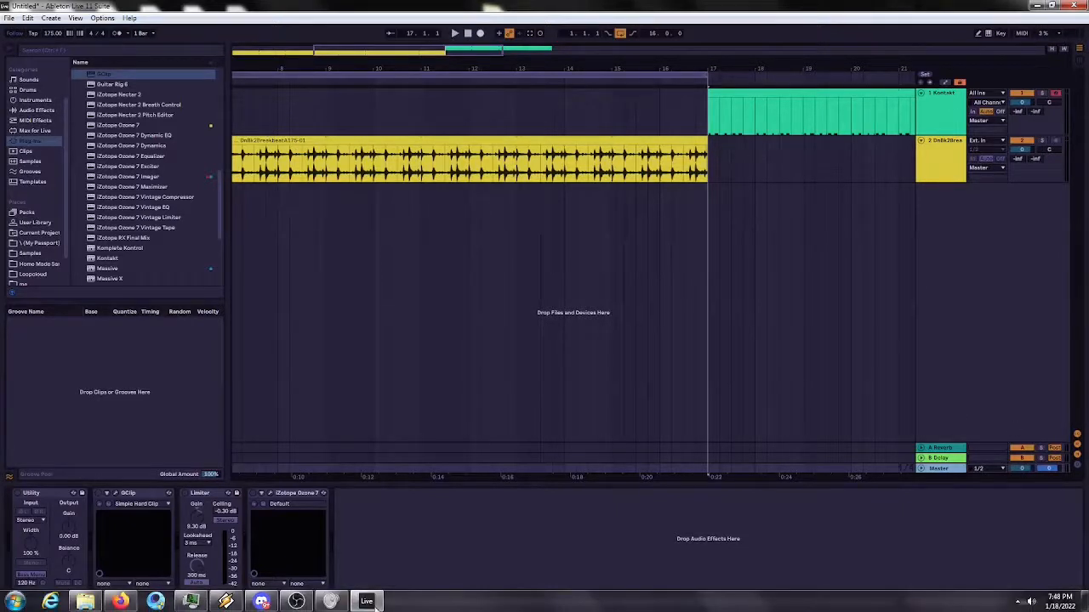
pyautogui.click(298, 602)
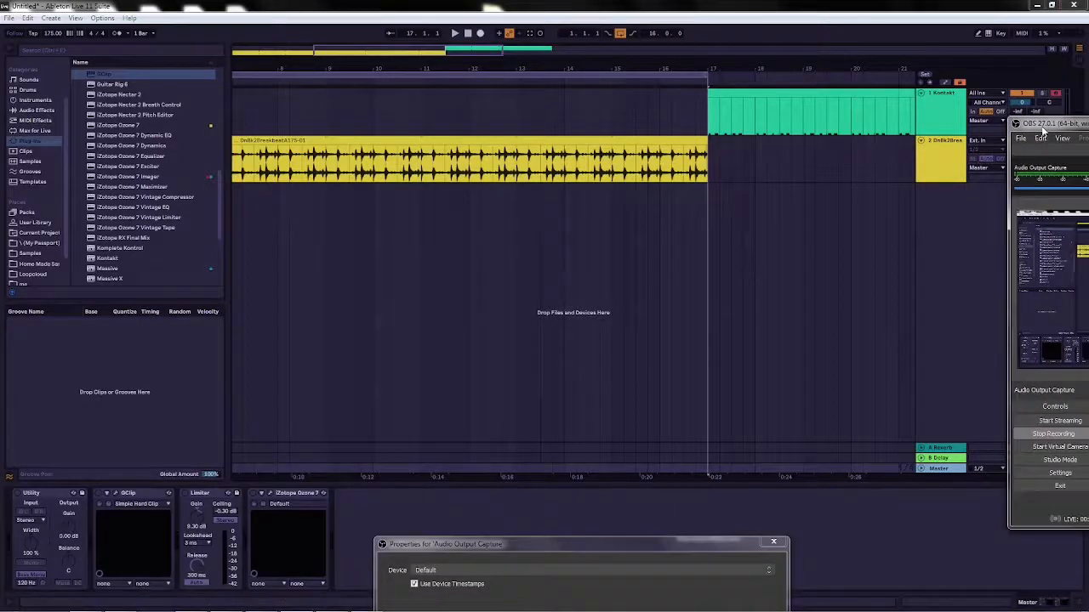
pyautogui.moveTo(1042, 130); pyautogui.dragTo(905, 130)
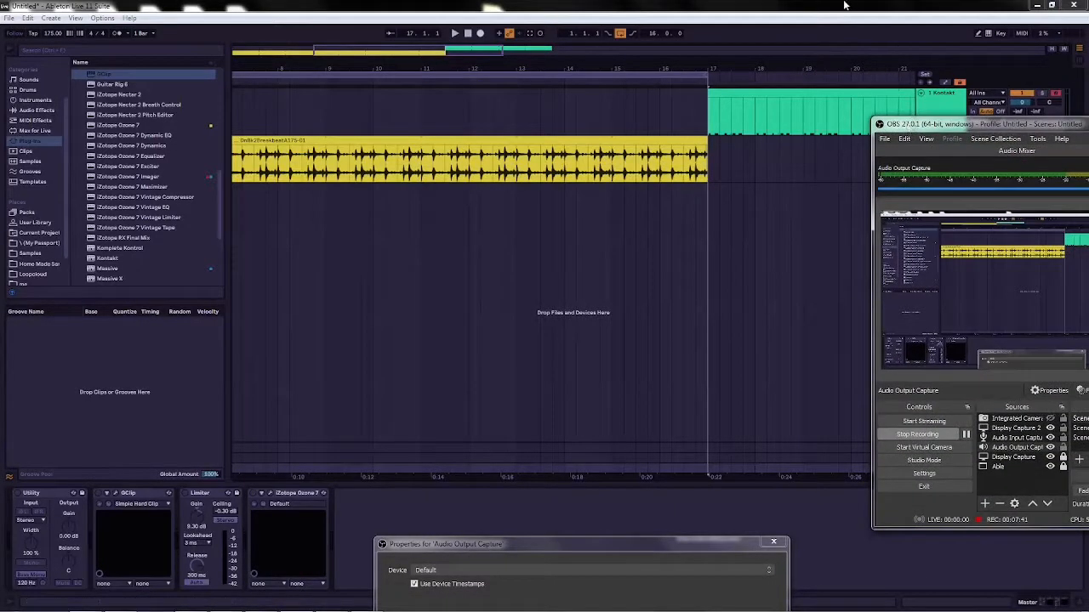
pyautogui.click(845, 7)
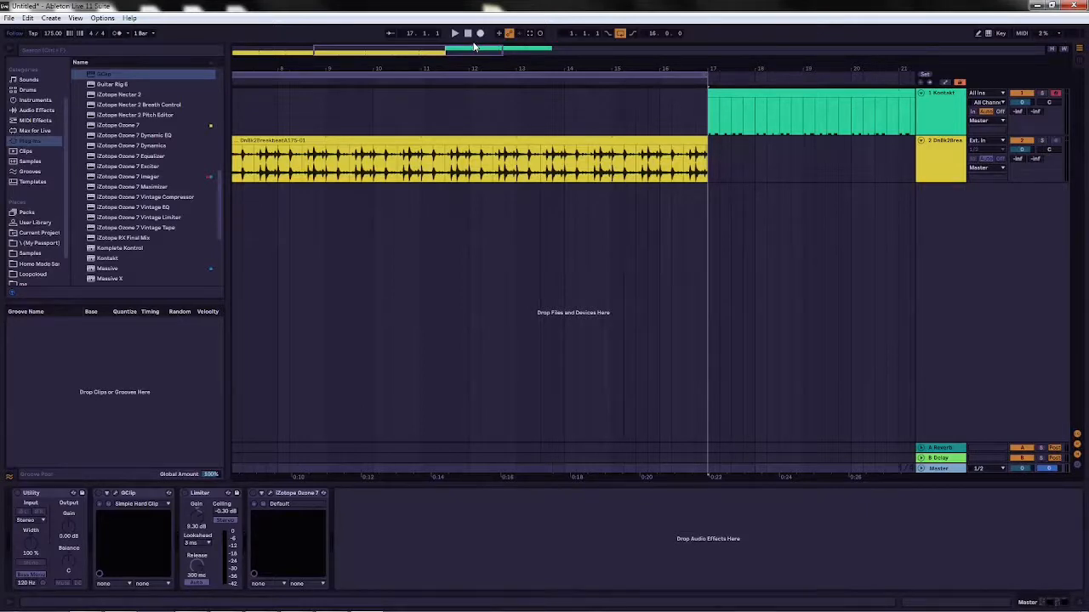
# Step: Show the whole arrangement, play it back with the breakbeat loop, and stop playback
pyautogui.hscroll(-3, 322, 64)
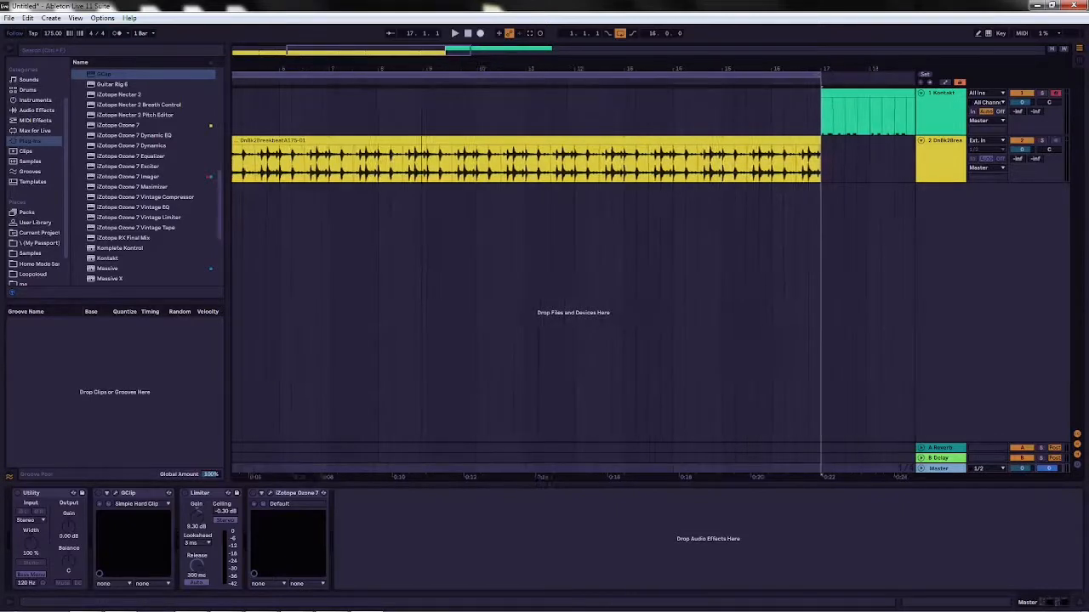
pyautogui.press('-')
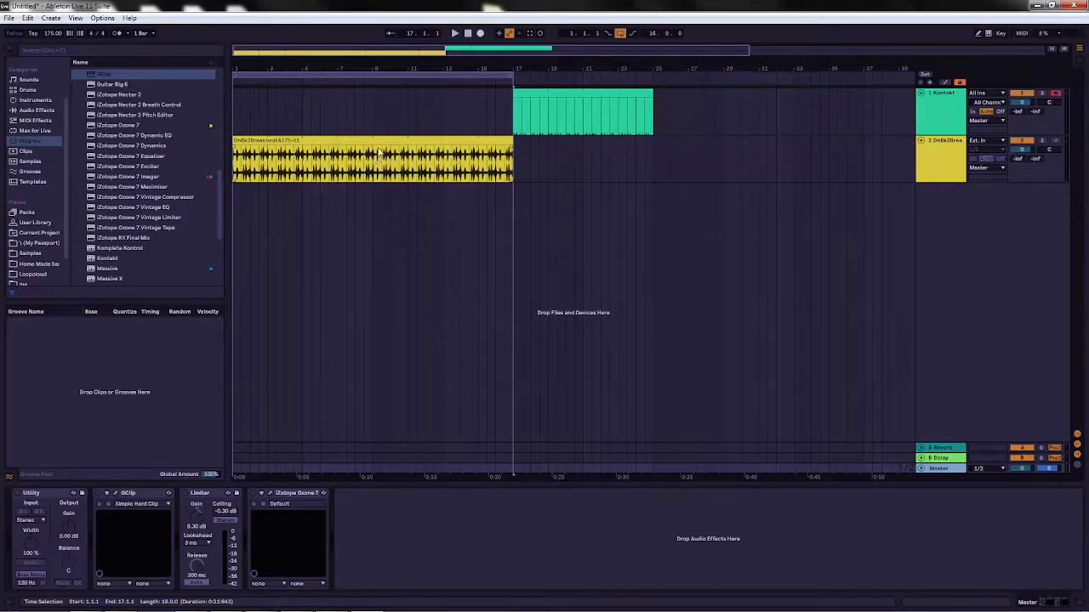
pyautogui.click(454, 33)
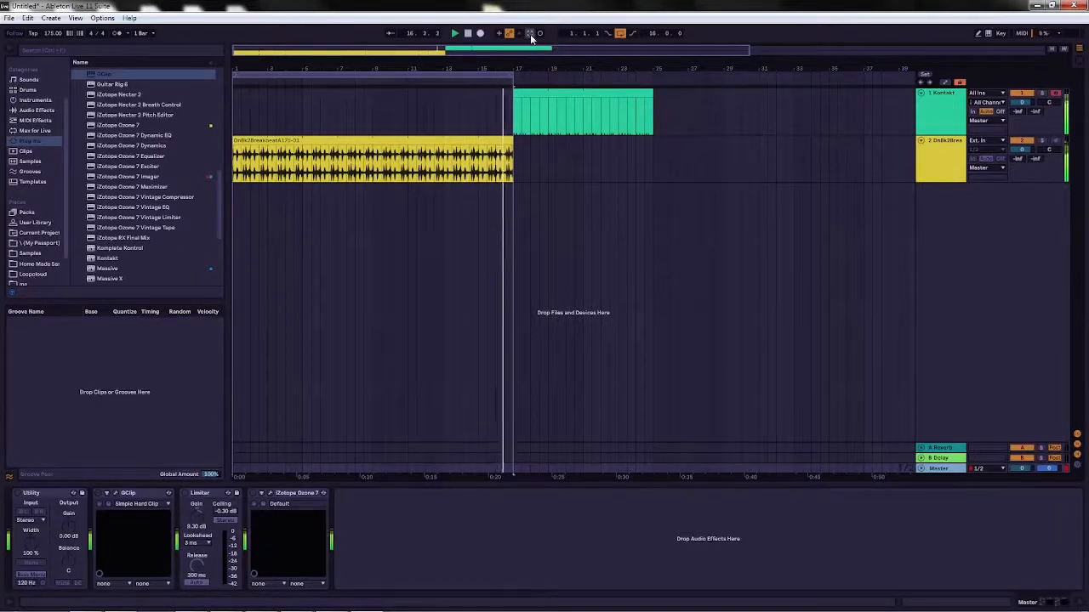
pyautogui.click(469, 37)
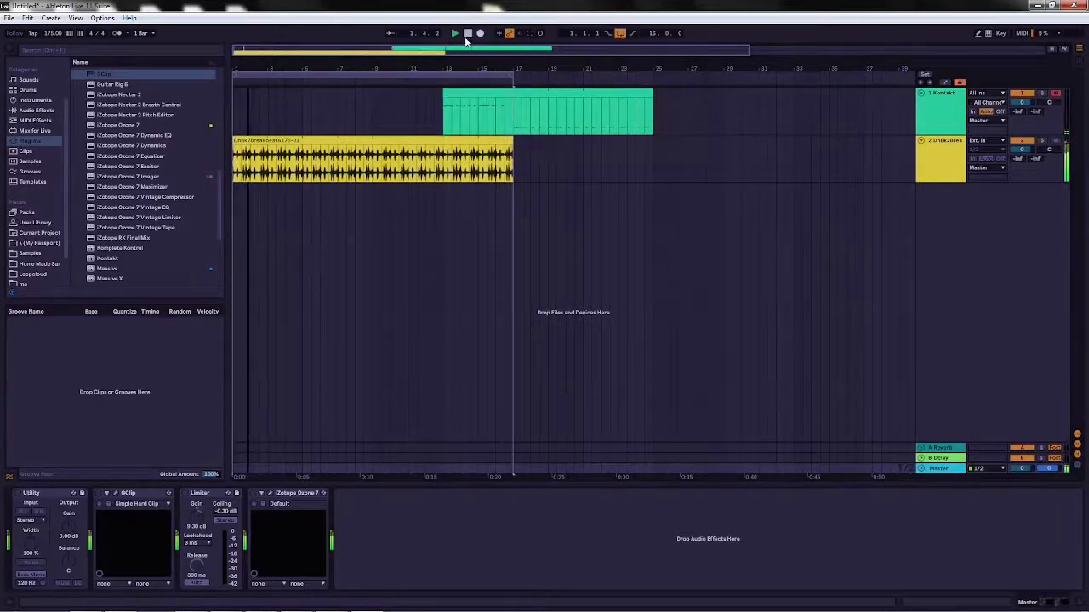
# Step: Extend the start of the Kontakt clip back to bar 1 and open its notes for editing
pyautogui.moveTo(444, 94); pyautogui.dragTo(233, 94)
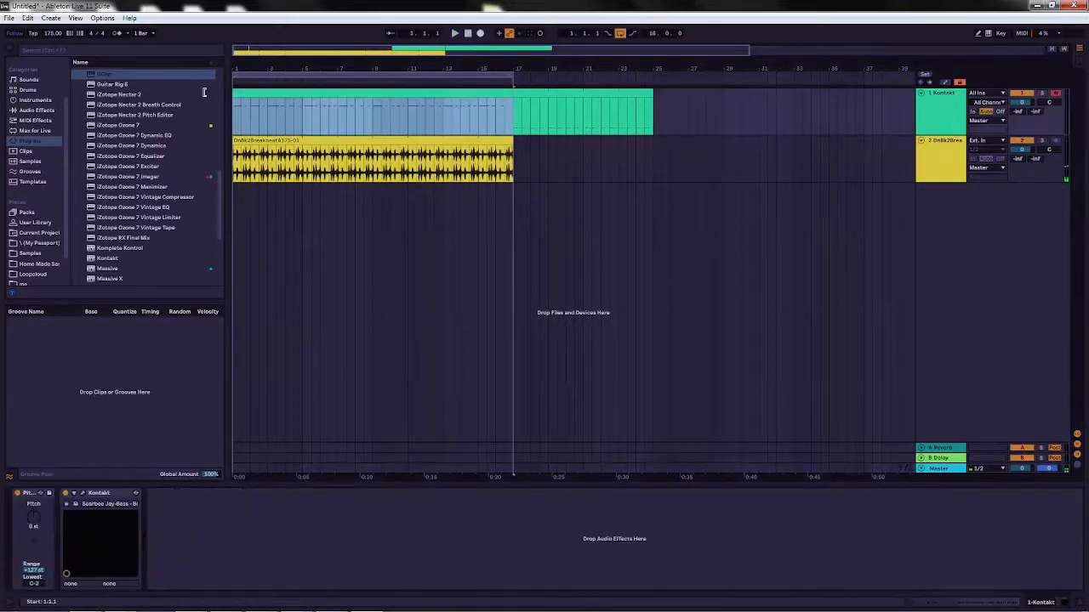
pyautogui.click(617, 96)
pyautogui.click(464, 90)
pyautogui.doubleClick(464, 92)
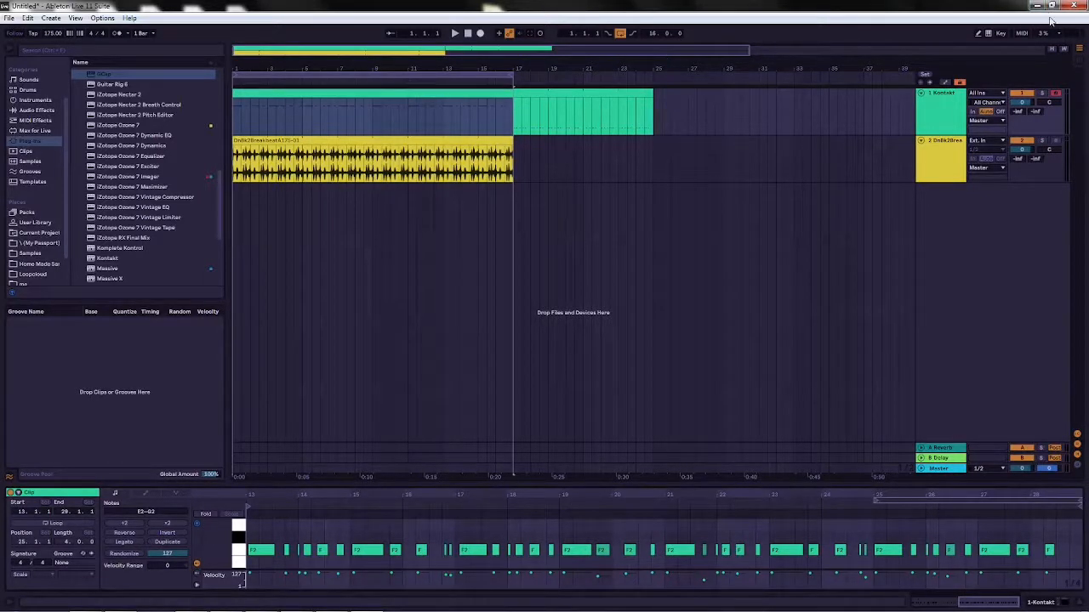
# Step: Enable looping on the Kontakt clip with an 8-bar loop positioned at bar 21
pyautogui.moveTo(903, 499); pyautogui.dragTo(264, 529)
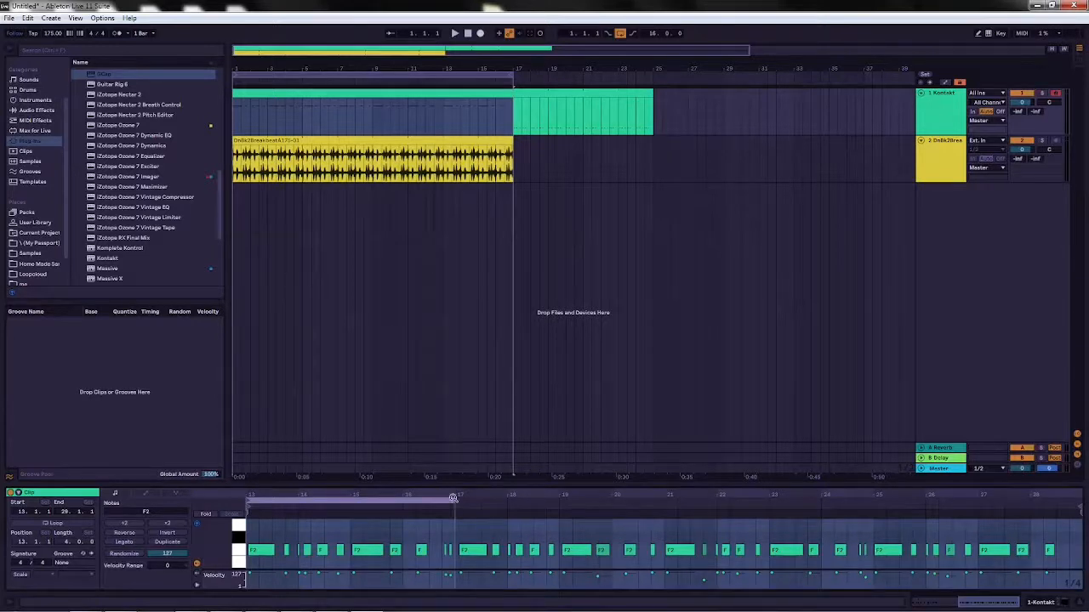
pyautogui.moveTo(452, 500); pyautogui.dragTo(661, 530)
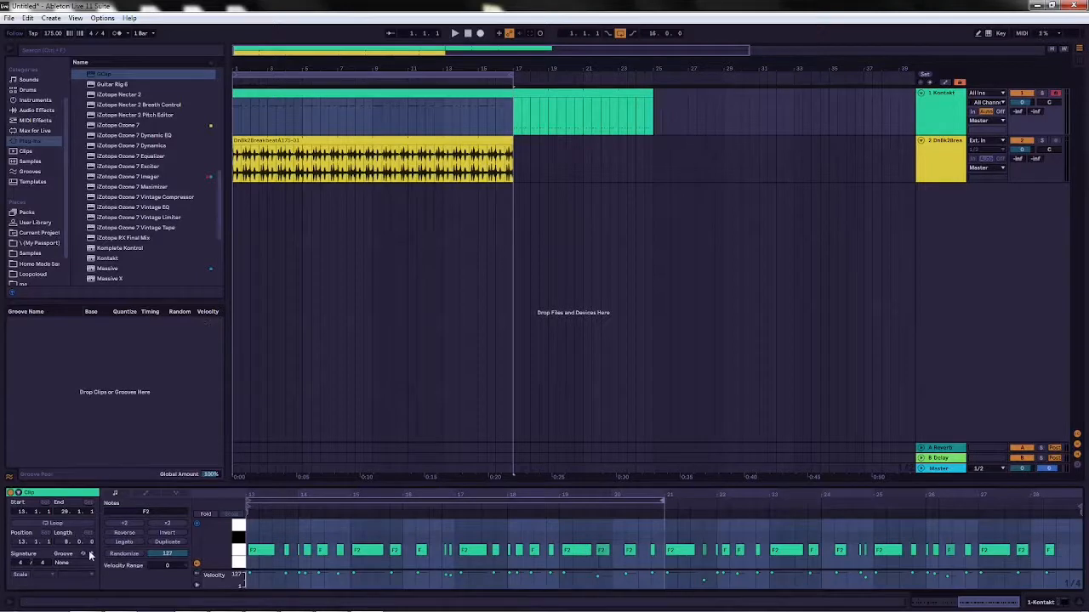
pyautogui.click(57, 522)
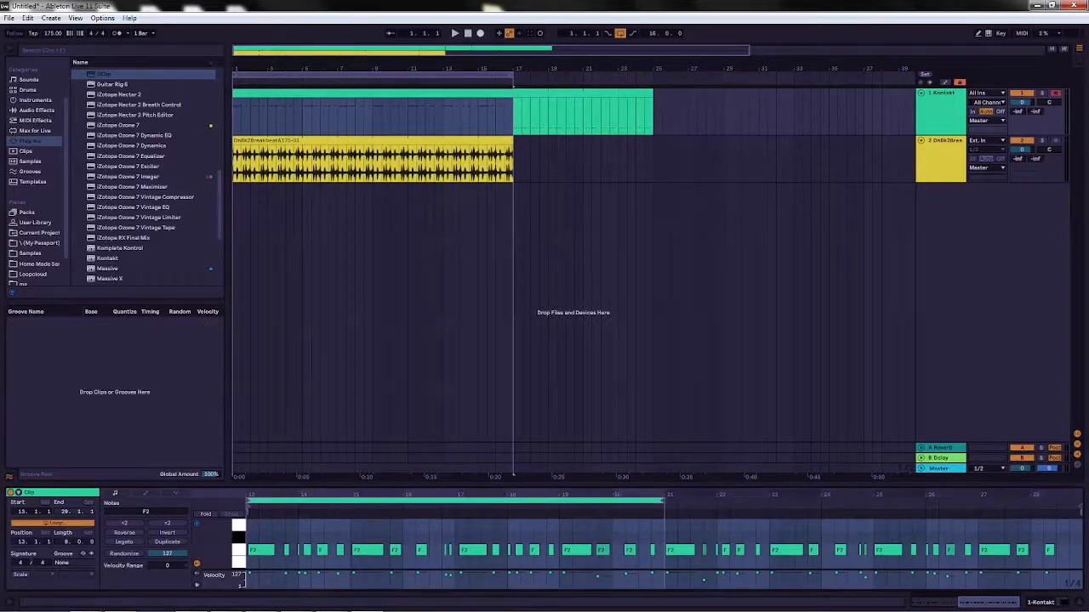
pyautogui.press('-')
pyautogui.click(732, 500)
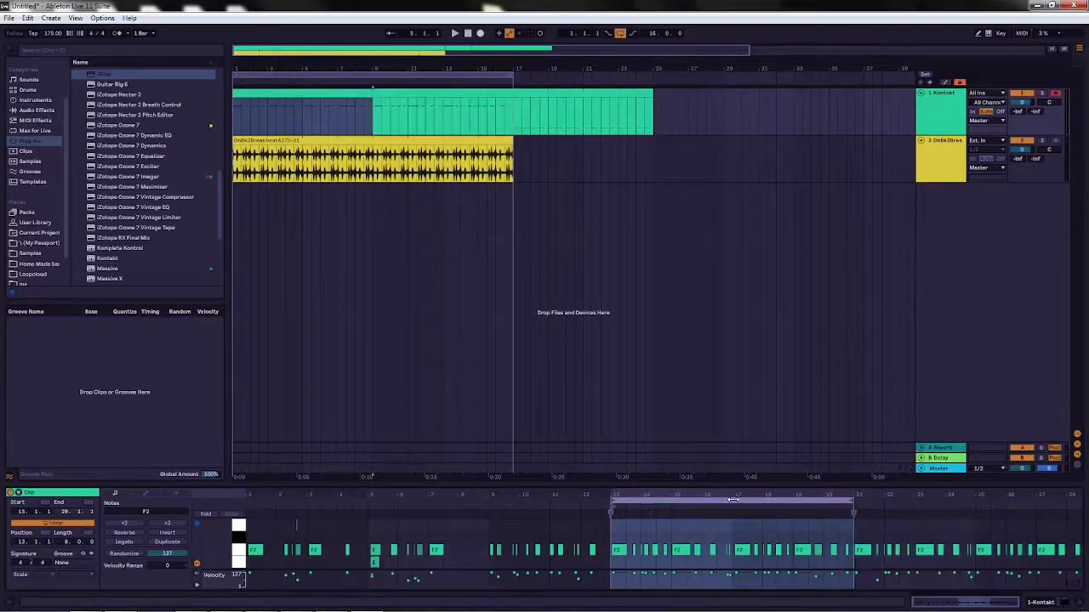
pyautogui.moveTo(732, 500); pyautogui.dragTo(977, 494)
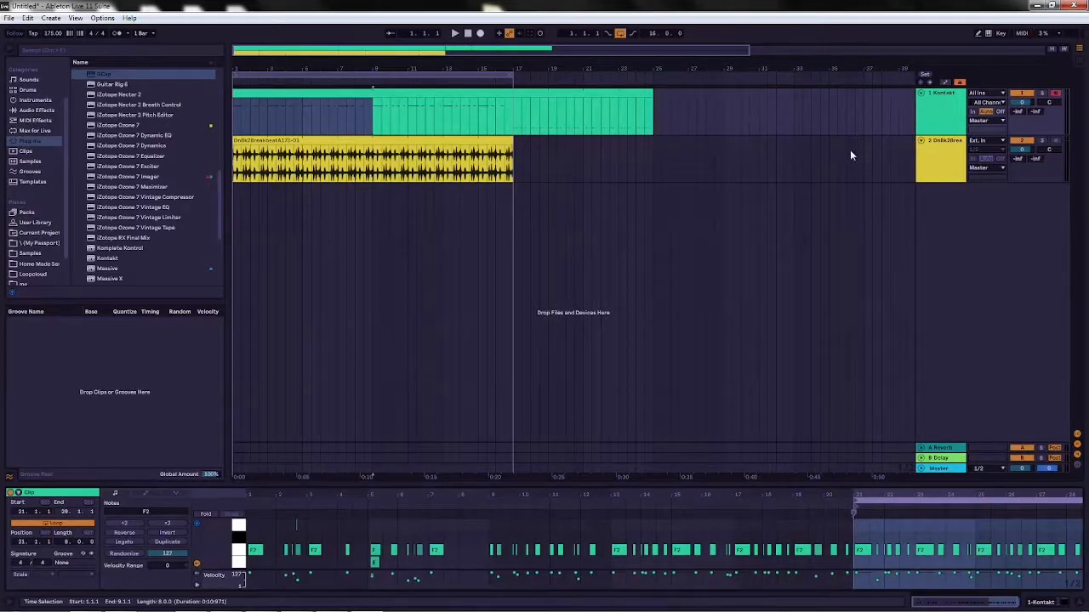
# Step: Play back the looped Kontakt clip together with the breakbeat and select the clip
pyautogui.press('space')
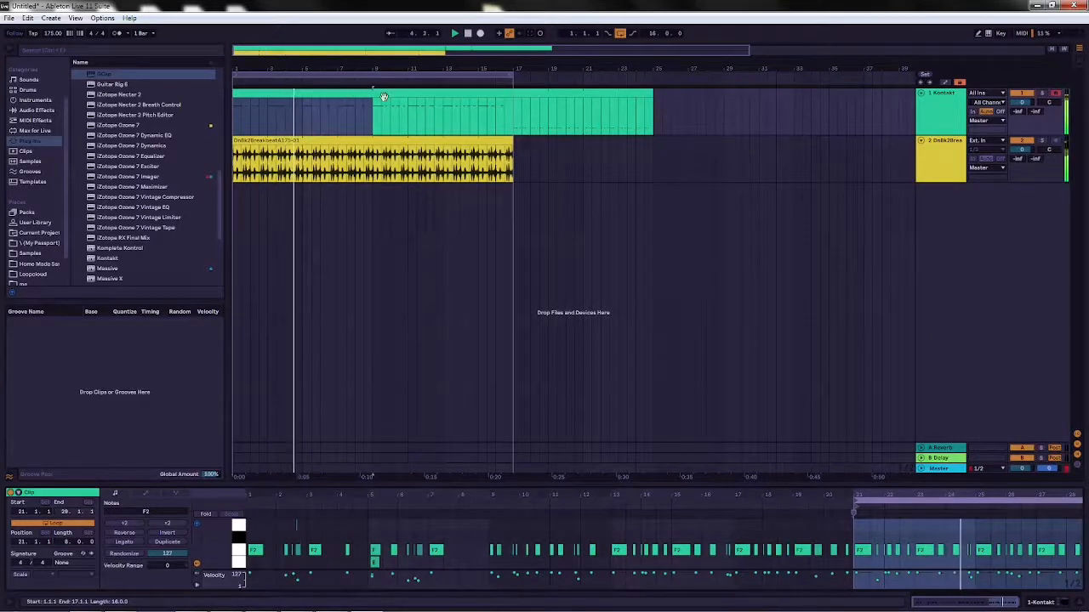
pyautogui.click(347, 97)
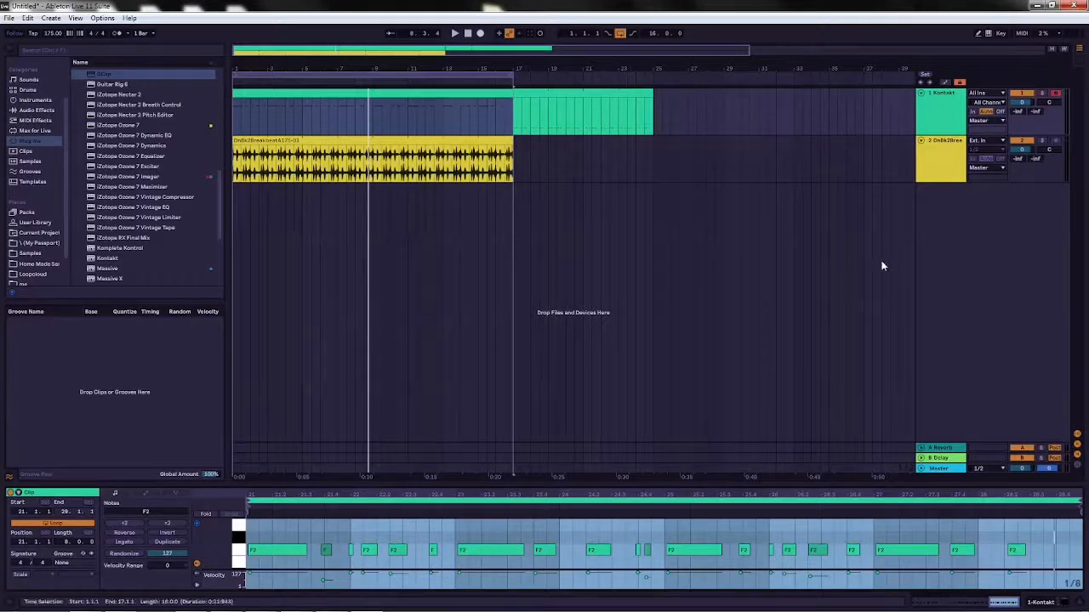
# Step: Enlarge the note editor and nudge the long F2 note at bar 25 earlier so it starts on the bar line
pyautogui.click(637, 533)
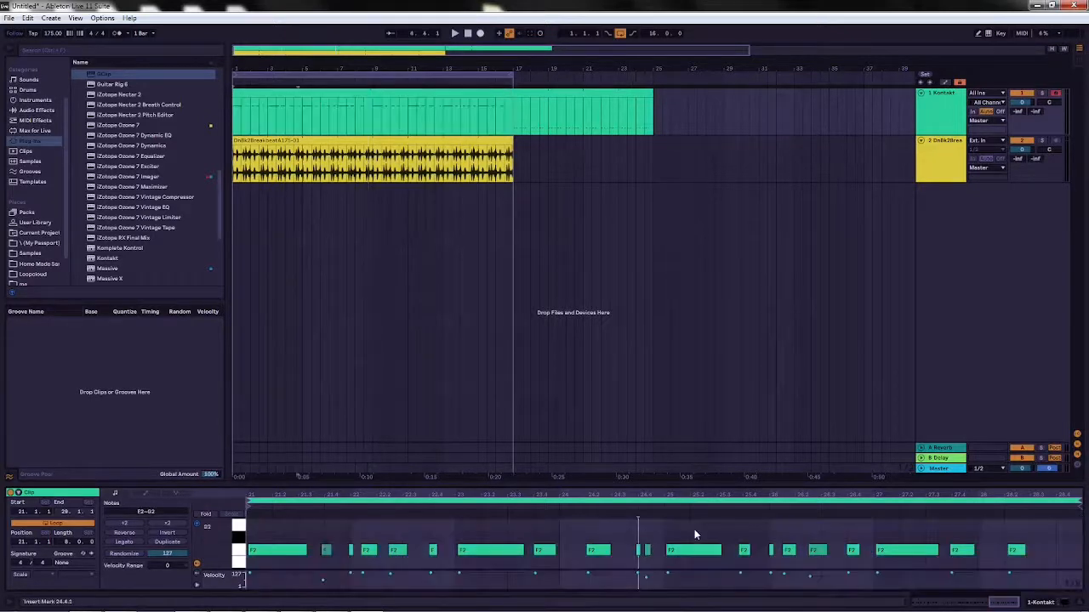
pyautogui.moveTo(666, 482); pyautogui.dragTo(663, 466)
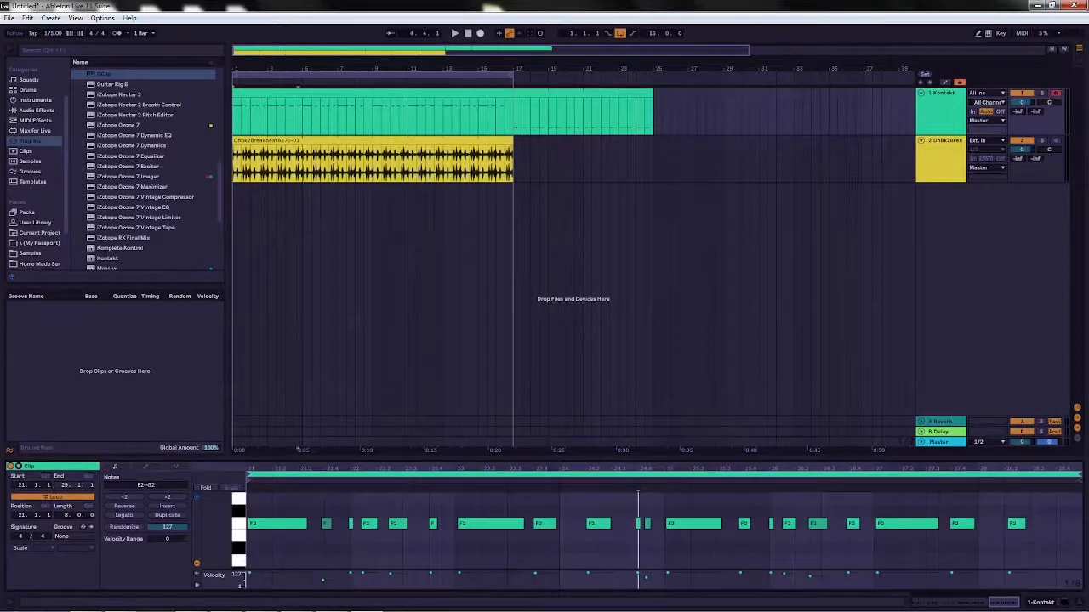
pyautogui.press('+')
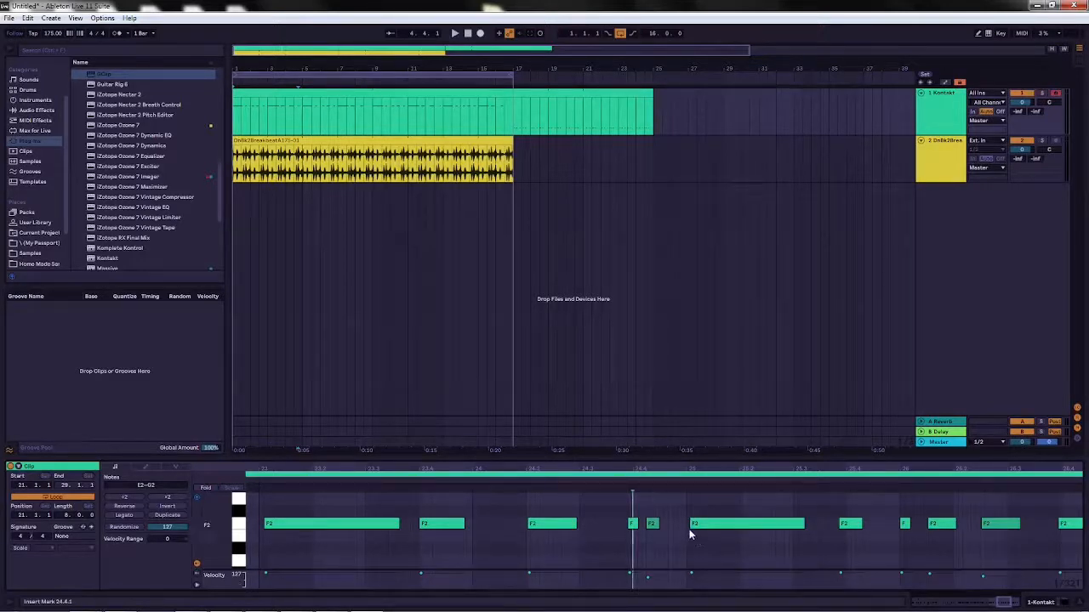
pyautogui.click(722, 523)
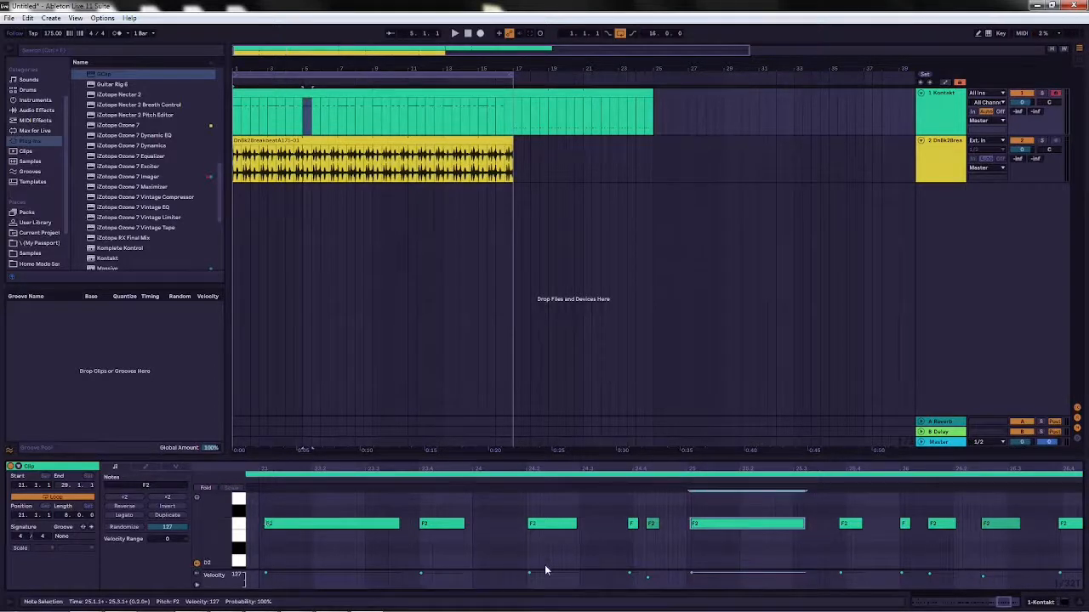
pyautogui.moveTo(653, 469); pyautogui.dragTo(732, 459)
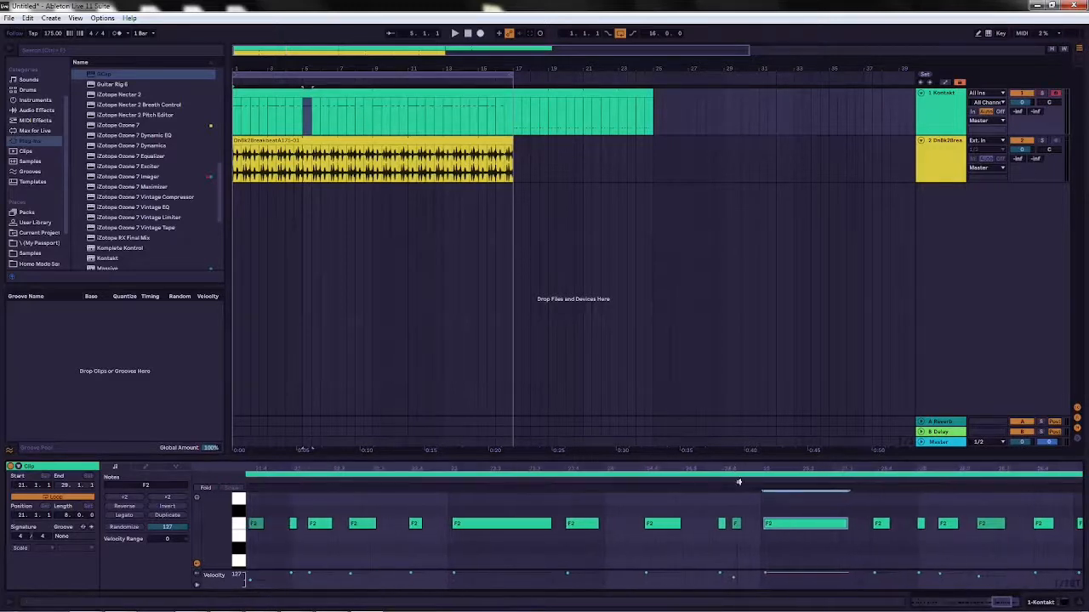
# Step: Nudge the long F2 notes at bars 23 and 21 earlier so each starts exactly on its bar line
pyautogui.click(502, 523)
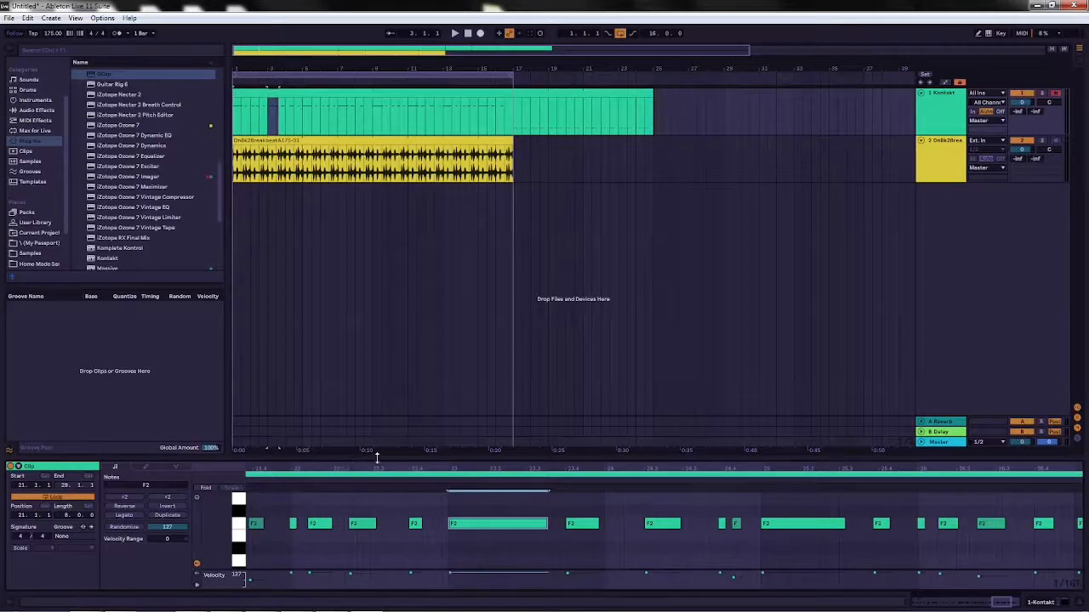
pyautogui.moveTo(419, 467); pyautogui.dragTo(647, 464)
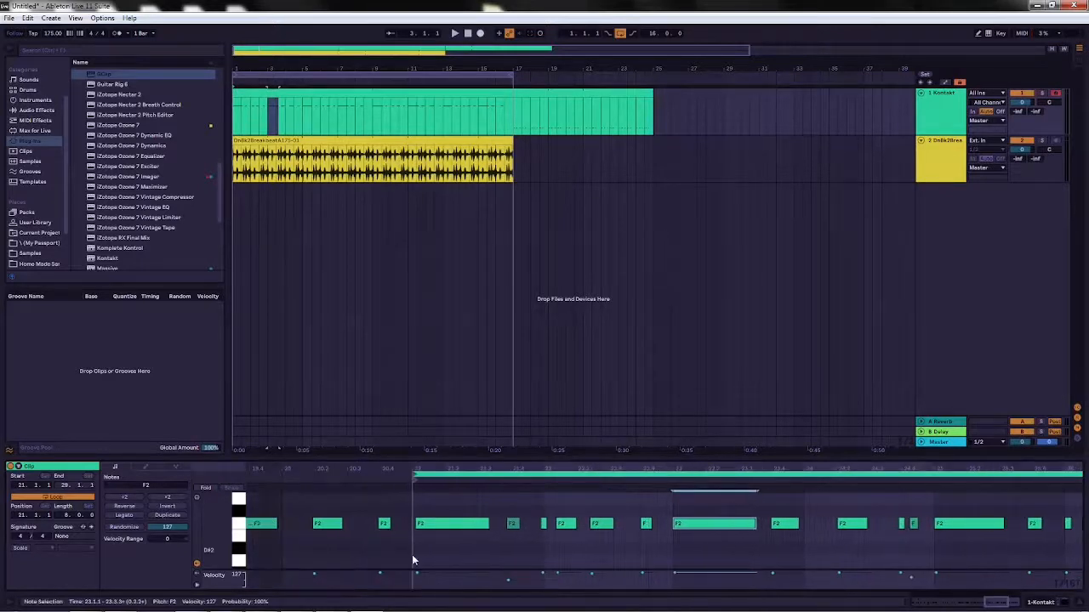
pyautogui.click(455, 525)
pyautogui.press('Left')
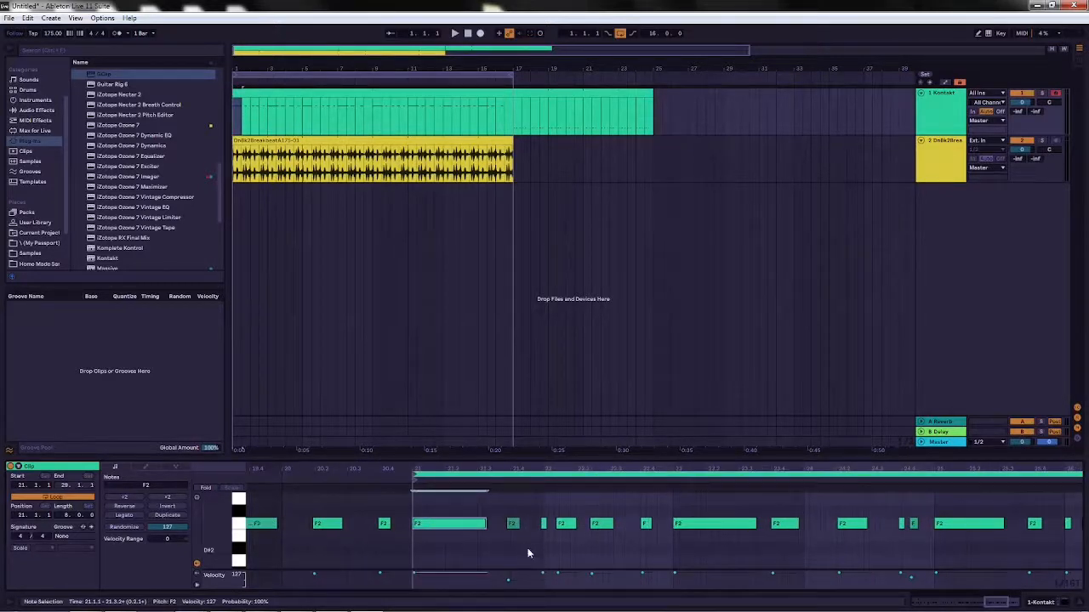
# Step: Nudge the very short F2 note just before bar 22 later so it starts on the bar line
pyautogui.moveTo(520, 469); pyautogui.dragTo(553, 583)
pyautogui.click(511, 524)
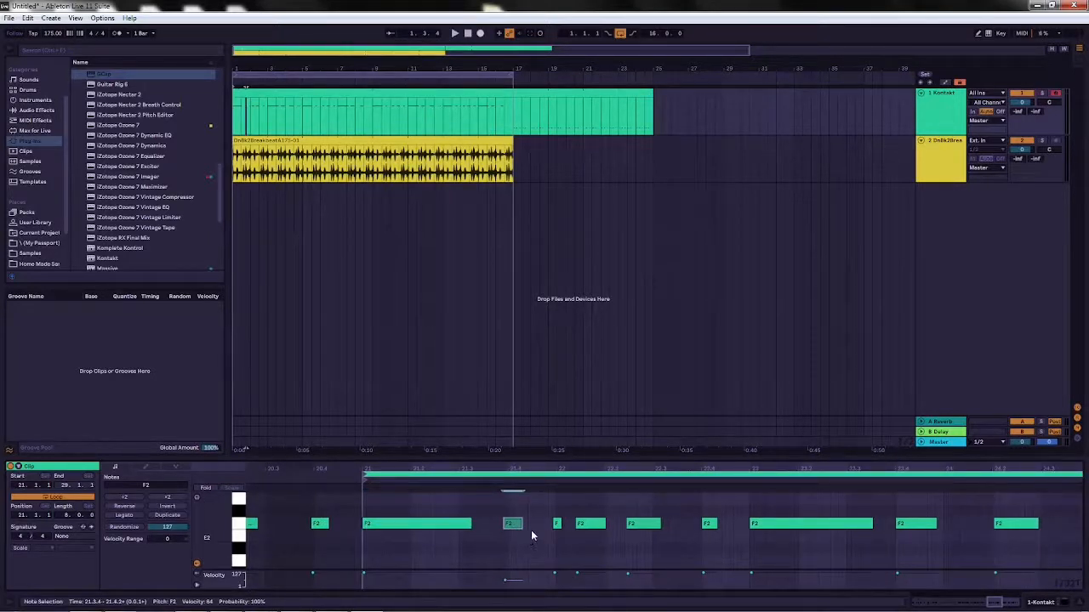
pyautogui.click(557, 525)
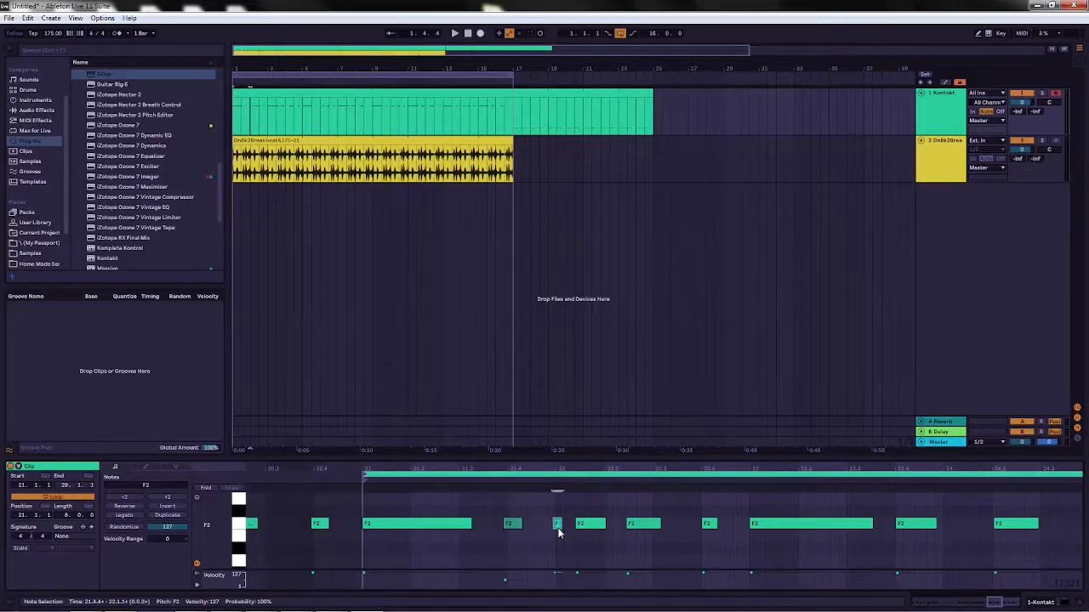
pyautogui.moveTo(559, 529); pyautogui.dragTo(587, 531)
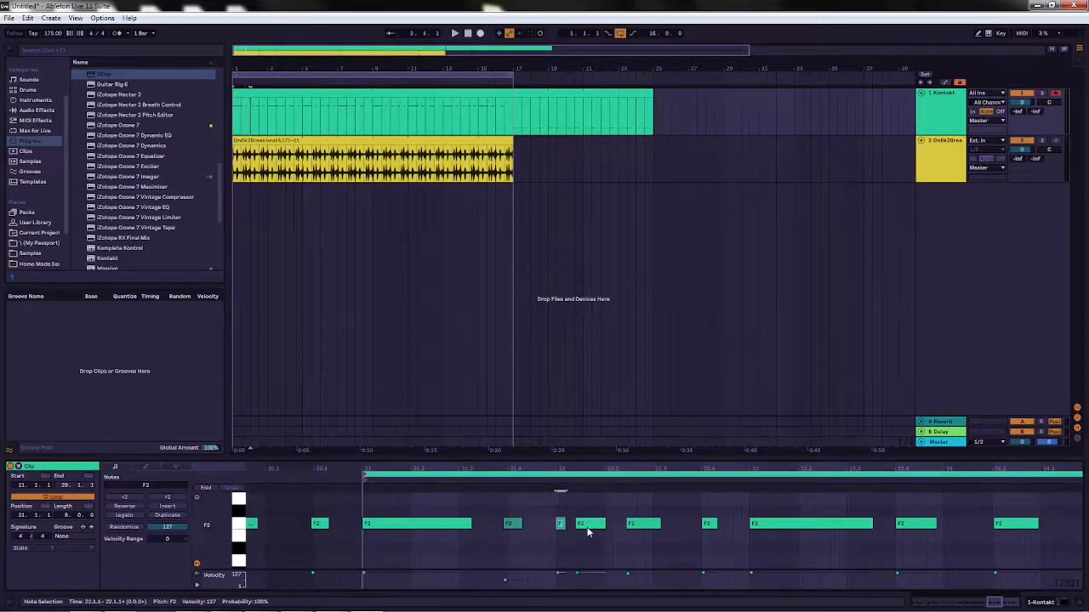
# Step: Set a fixed 1/32 grid and position the F2 note following the bar 22 downbeat from 22.1.2 to 22.2.1
pyautogui.click(587, 527)
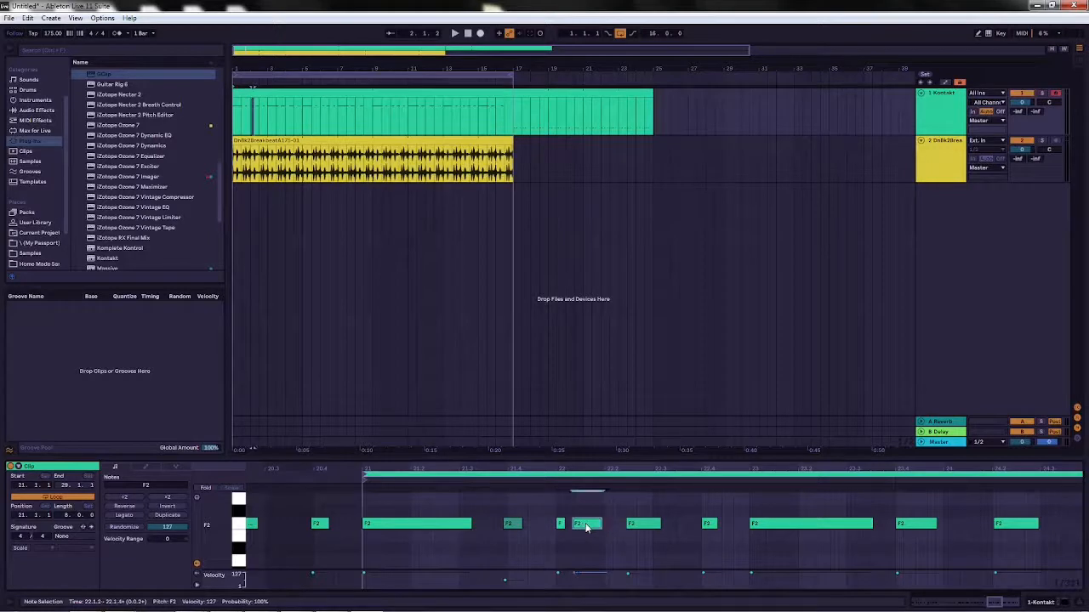
pyautogui.moveTo(604, 527); pyautogui.dragTo(610, 527)
pyautogui.moveTo(581, 473); pyautogui.dragTo(581, 510)
pyautogui.rightClick(609, 503)
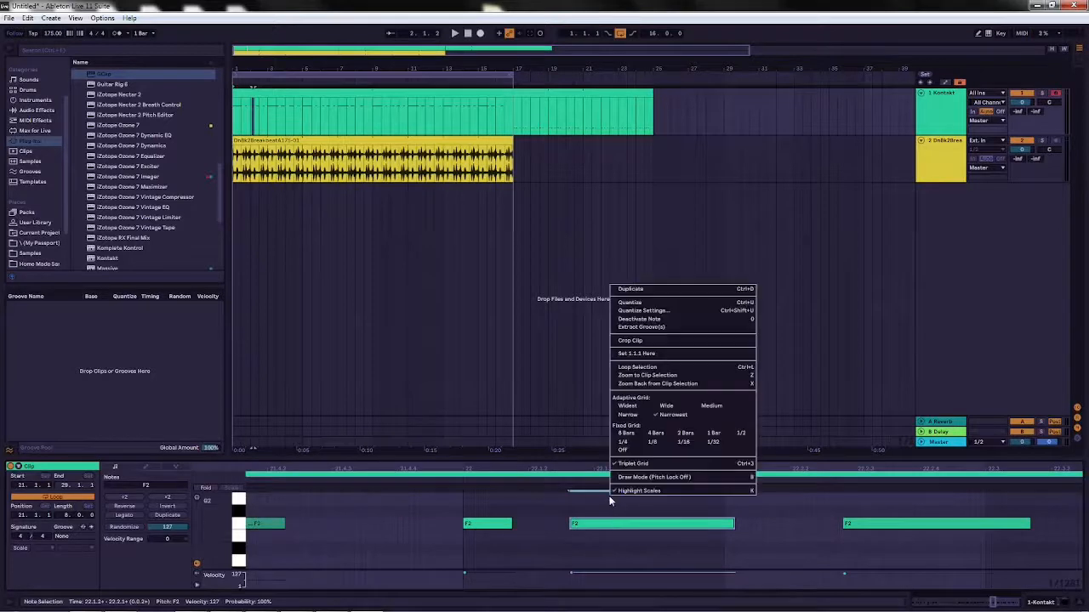
pyautogui.click(714, 441)
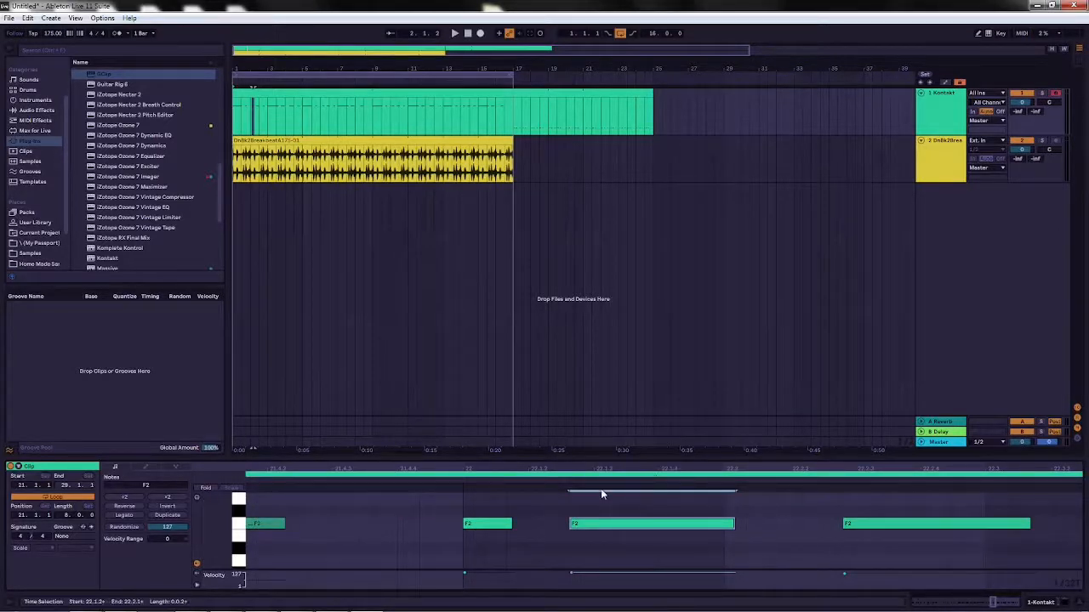
pyautogui.moveTo(593, 526); pyautogui.dragTo(597, 526)
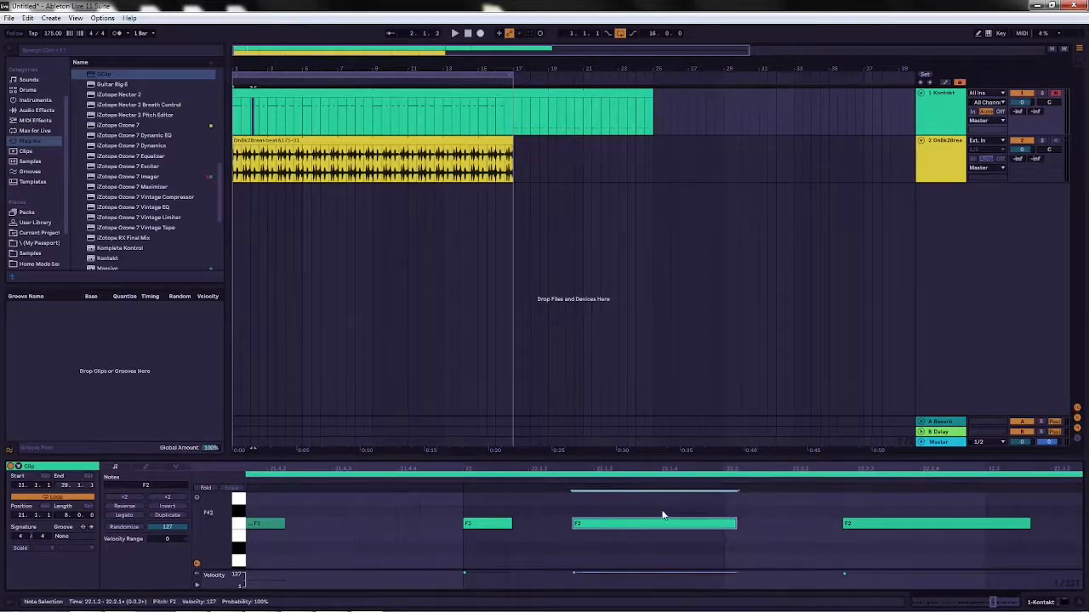
# Step: Nudge the following F2 note so it starts at 22.2.2 and audition the loop
pyautogui.click(869, 524)
pyautogui.moveTo(858, 469); pyautogui.dragTo(857, 426)
pyautogui.press('space')
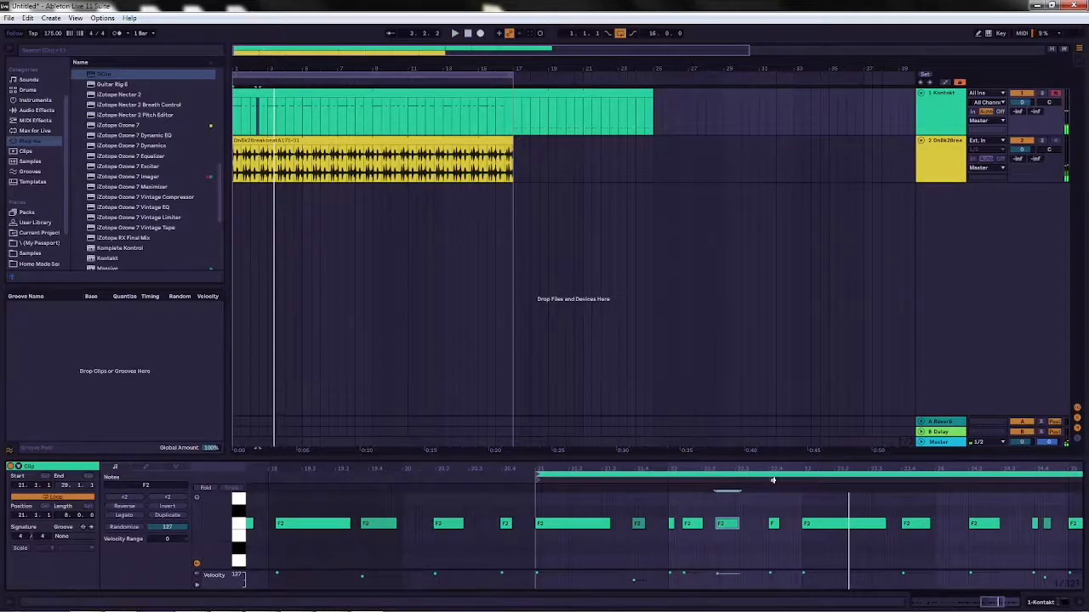
# Step: Nudge the F2 notes at 23.4 and 24.2 earlier so each starts on its beat line
pyautogui.moveTo(773, 467); pyautogui.dragTo(775, 527)
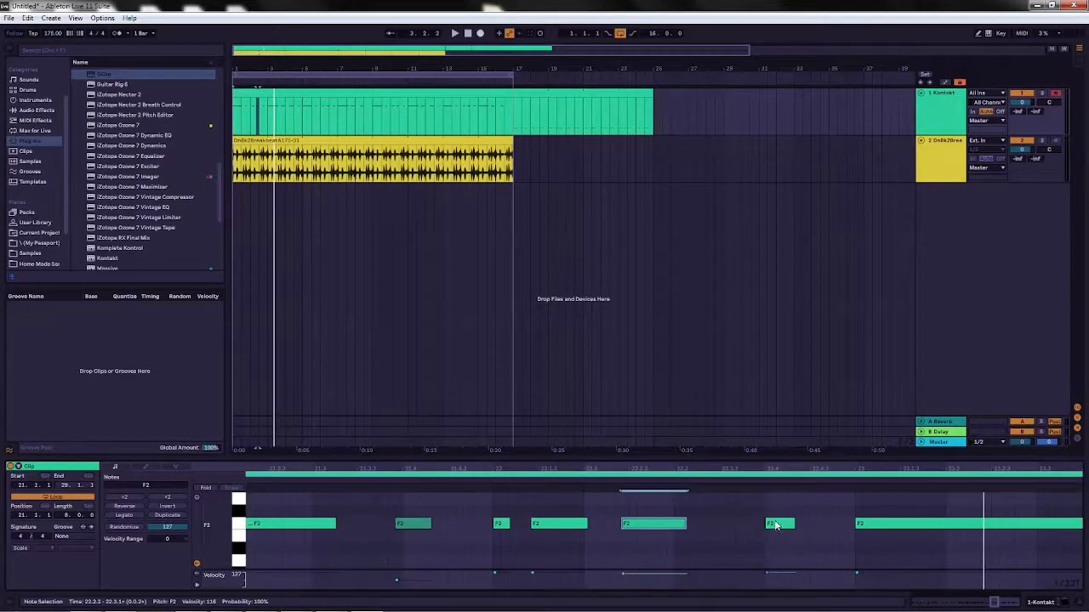
pyautogui.moveTo(919, 471); pyautogui.dragTo(821, 545)
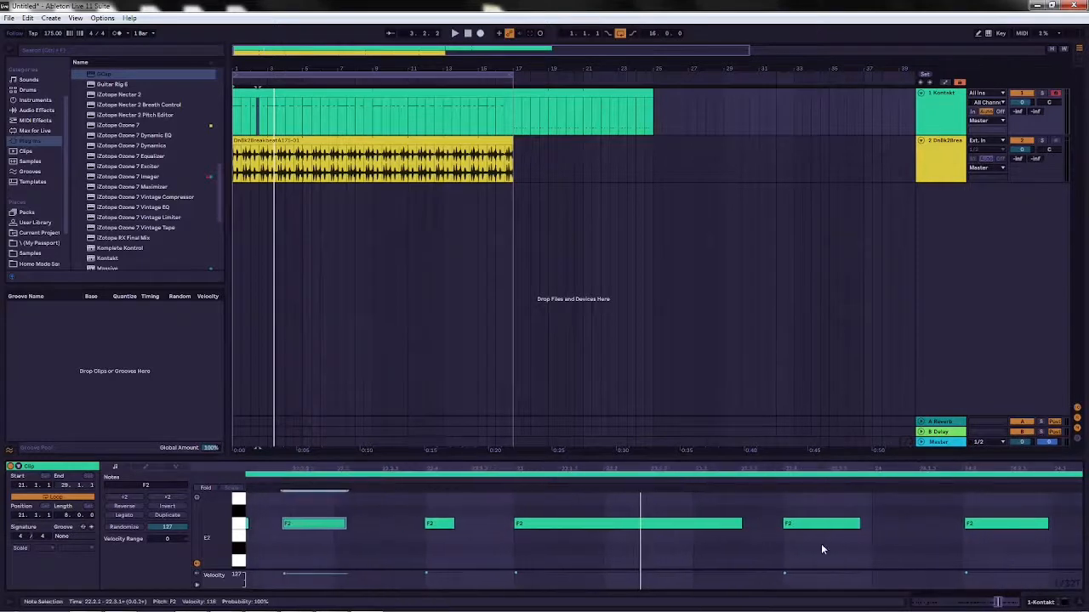
pyautogui.moveTo(982, 471); pyautogui.dragTo(910, 459)
pyautogui.click(762, 524)
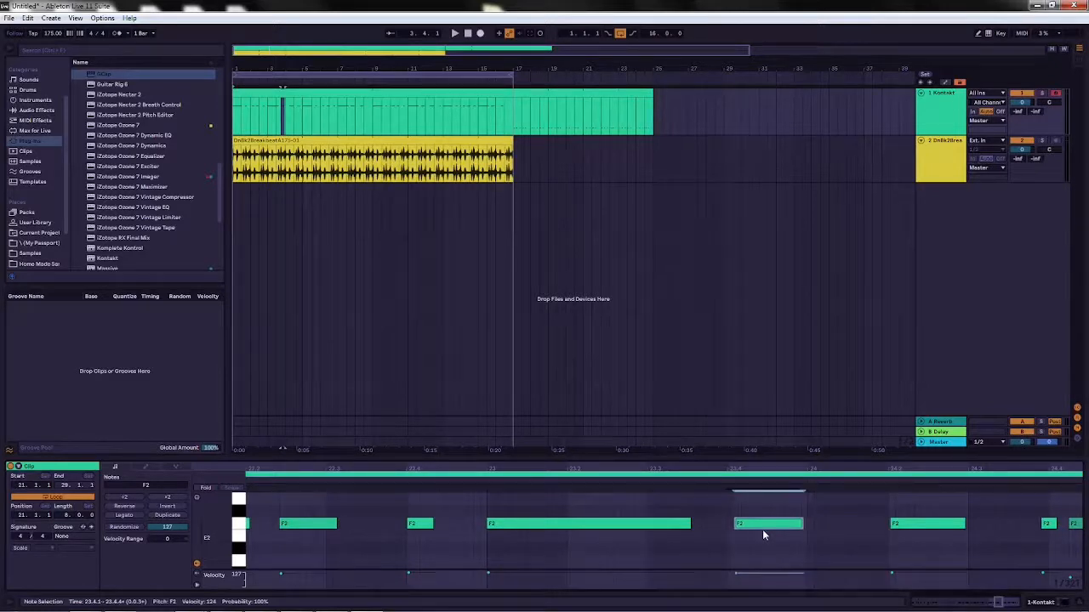
pyautogui.click(913, 525)
pyautogui.moveTo(954, 525); pyautogui.dragTo(962, 528)
# Step: Try nudging only the second of the two short F2 notes around 24.4 one step later, and move it back
pyautogui.click(1050, 525)
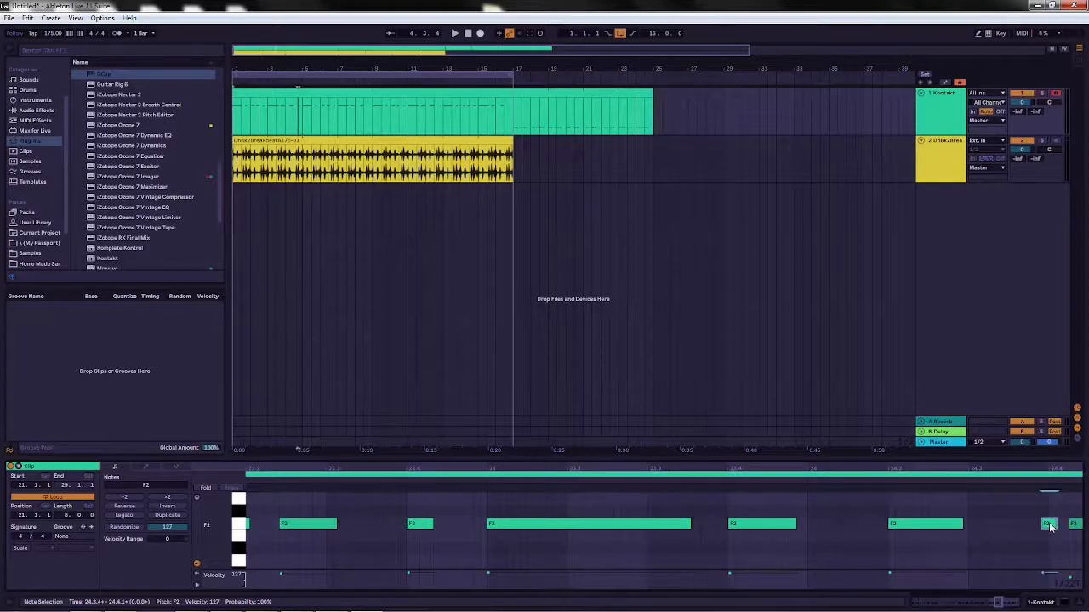
pyautogui.hscroll(3, 1050, 525)
pyautogui.hscroll(3, 735, 560)
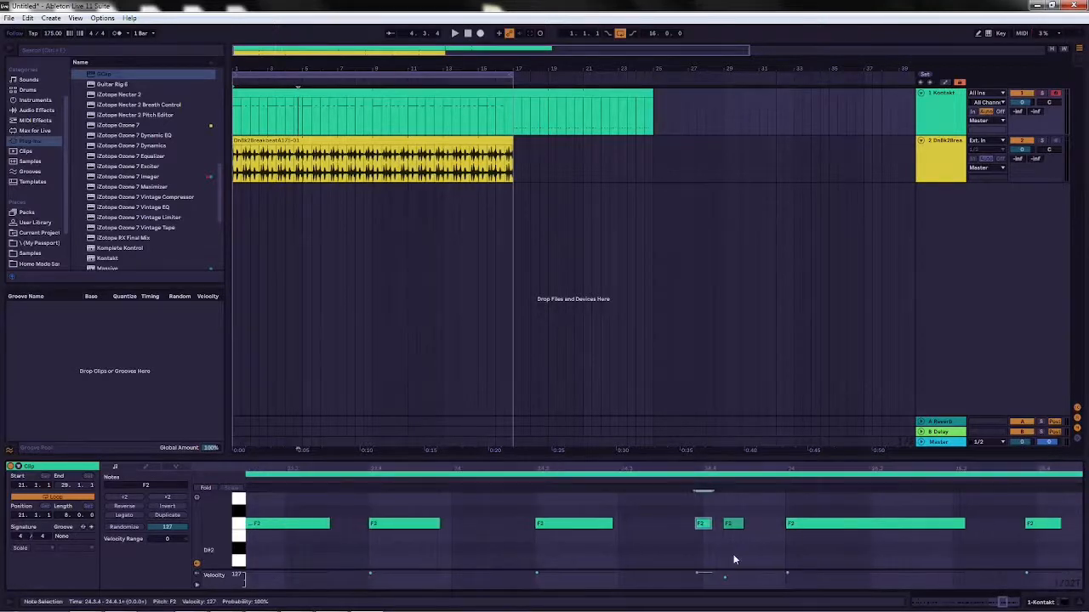
pyautogui.click(735, 525)
pyautogui.press('Right')
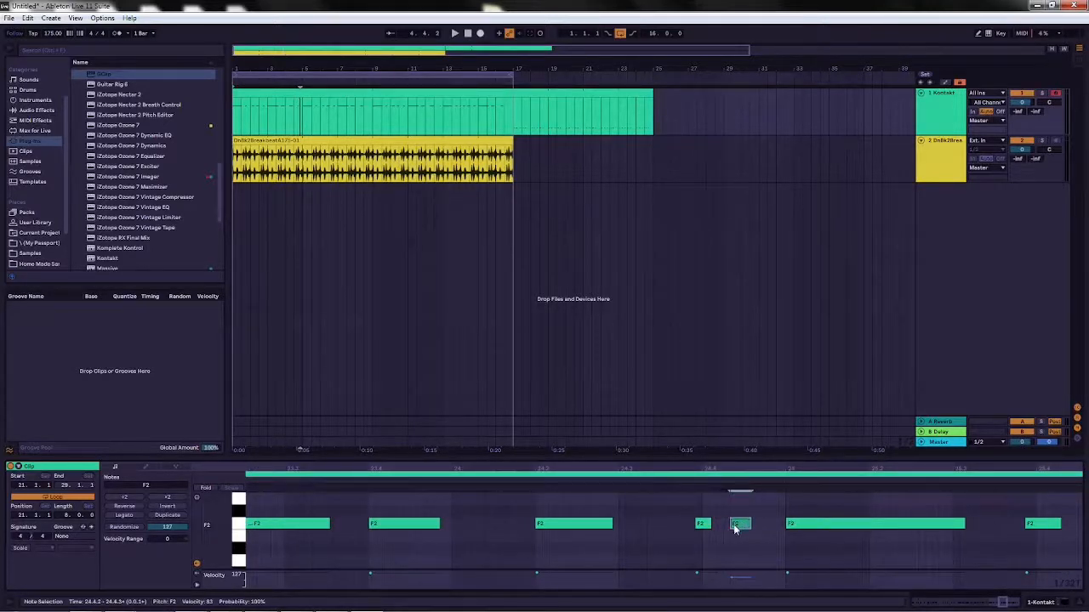
pyautogui.press('Left')
# Step: Nudge the F2 note just before 25.4 earlier and the short F2 note at bar 26 later onto the bar line
pyautogui.click(818, 524)
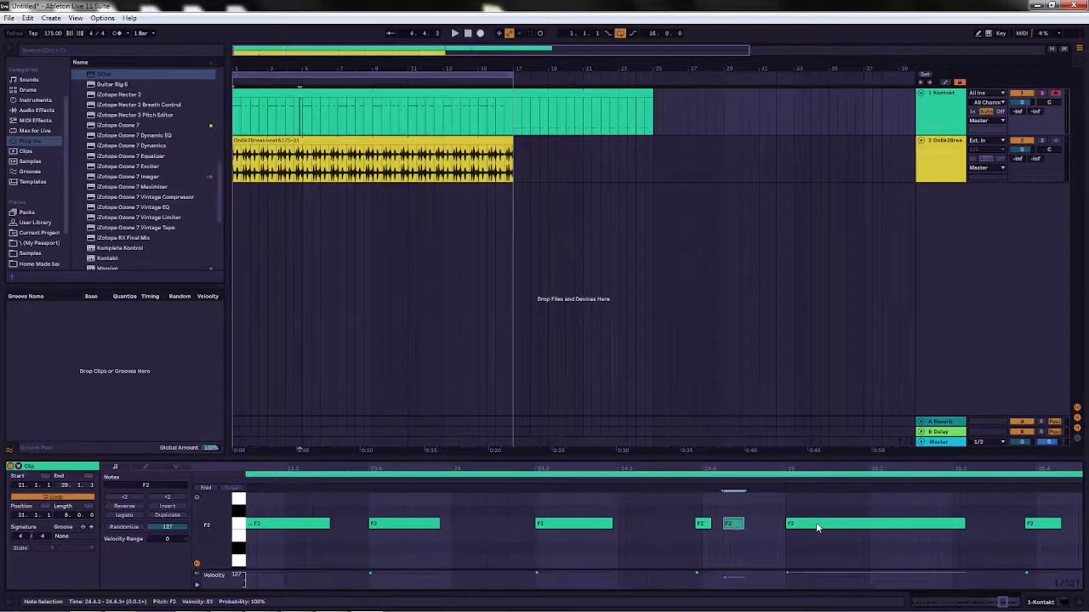
pyautogui.click(1040, 525)
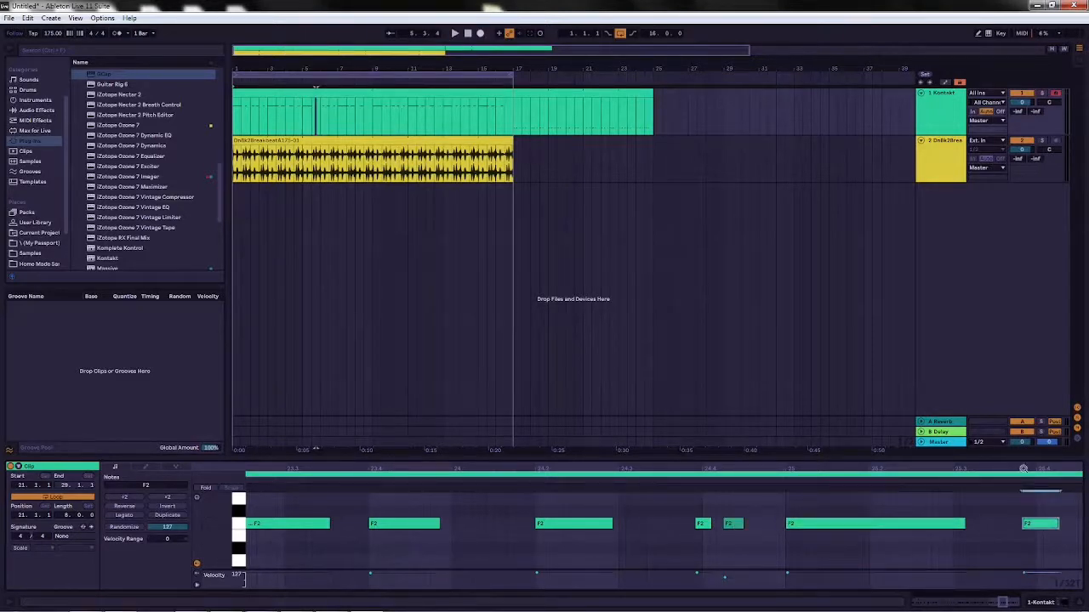
pyautogui.moveTo(1031, 467); pyautogui.dragTo(659, 454)
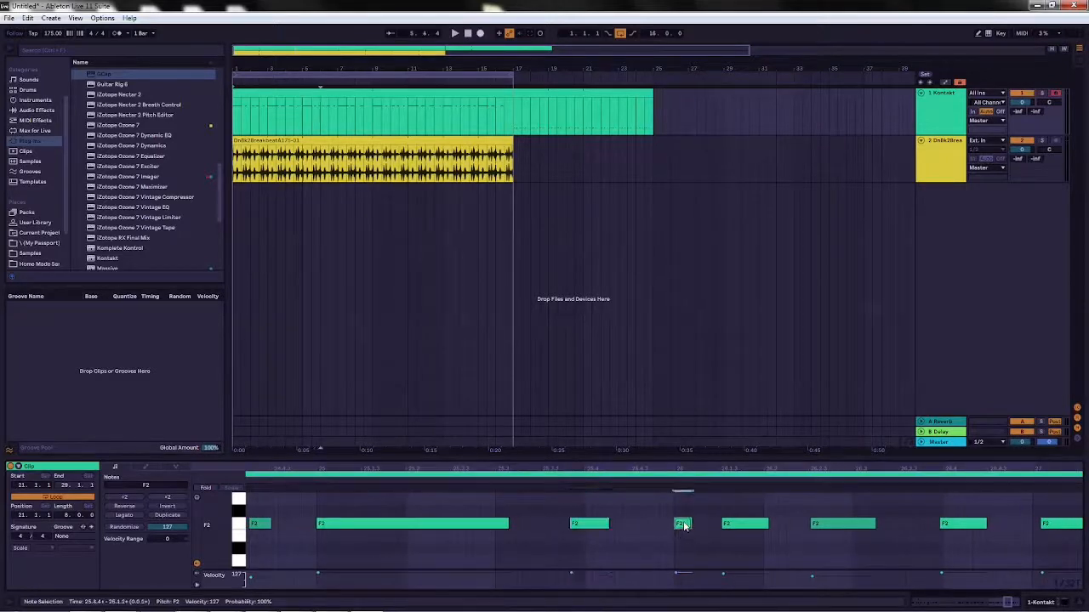
pyautogui.press('Right')
# Step: Nudge the remaining three F2 notes in bar 26 earlier, and align the long F2 note with the bar 27 line
pyautogui.click(735, 527)
pyautogui.press('Left')
pyautogui.click(828, 527)
pyautogui.press('Left')
pyautogui.click(954, 526)
pyautogui.press('Left')
pyautogui.click(1051, 528)
pyautogui.press('Left')
# Step: Nudge the last F2 note of bar 27 and the F2 note at 28.2 earlier, and play back the edited loop
pyautogui.moveTo(1039, 467); pyautogui.dragTo(642, 467)
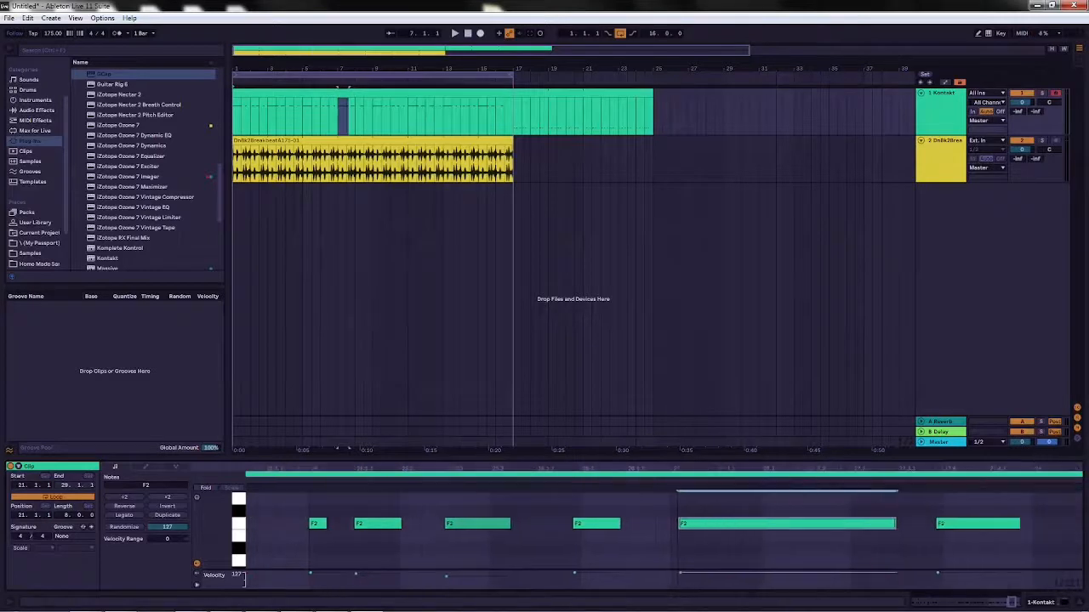
pyautogui.click(946, 526)
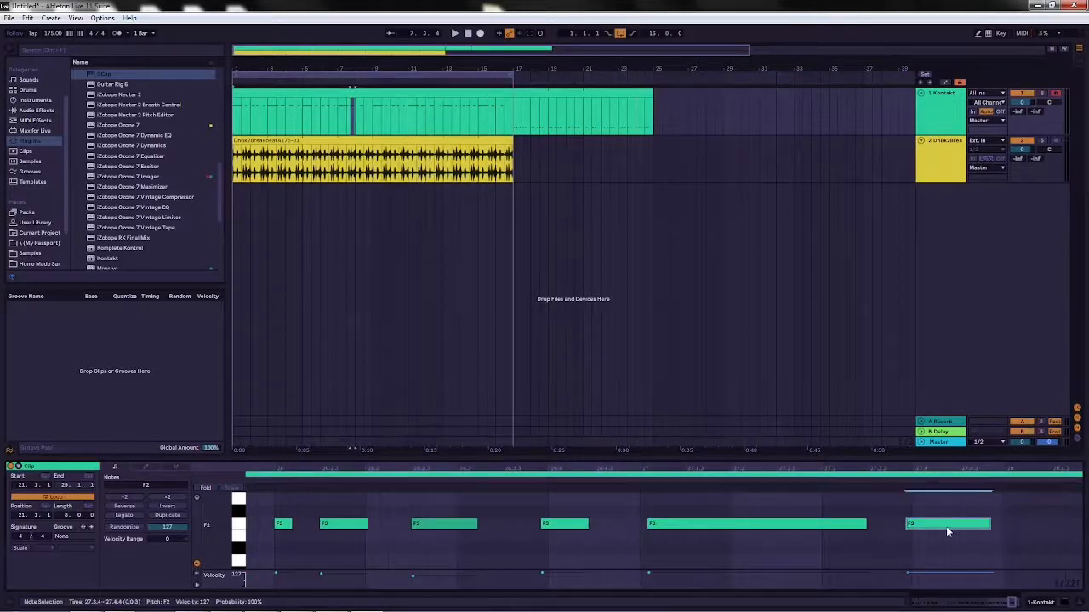
pyautogui.moveTo(966, 469); pyautogui.dragTo(949, 468)
pyautogui.moveTo(847, 523); pyautogui.dragTo(835, 523)
pyautogui.moveTo(704, 471); pyautogui.dragTo(1048, 470)
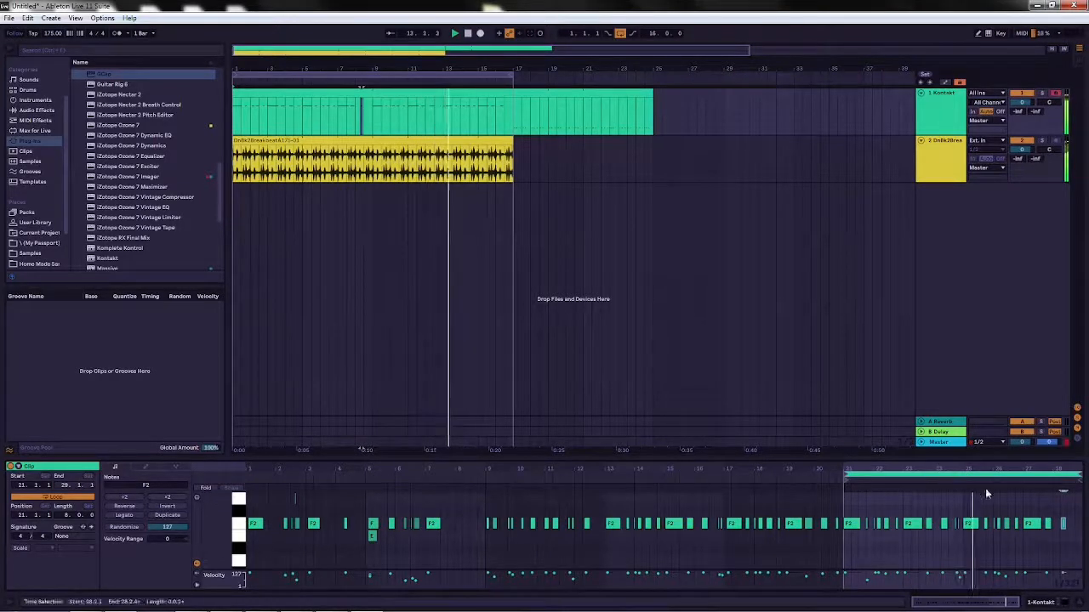
# Step: Try shifting the two short F2 notes around 24.4 together to a later position, and move them back
pyautogui.moveTo(942, 469); pyautogui.dragTo(944, 544)
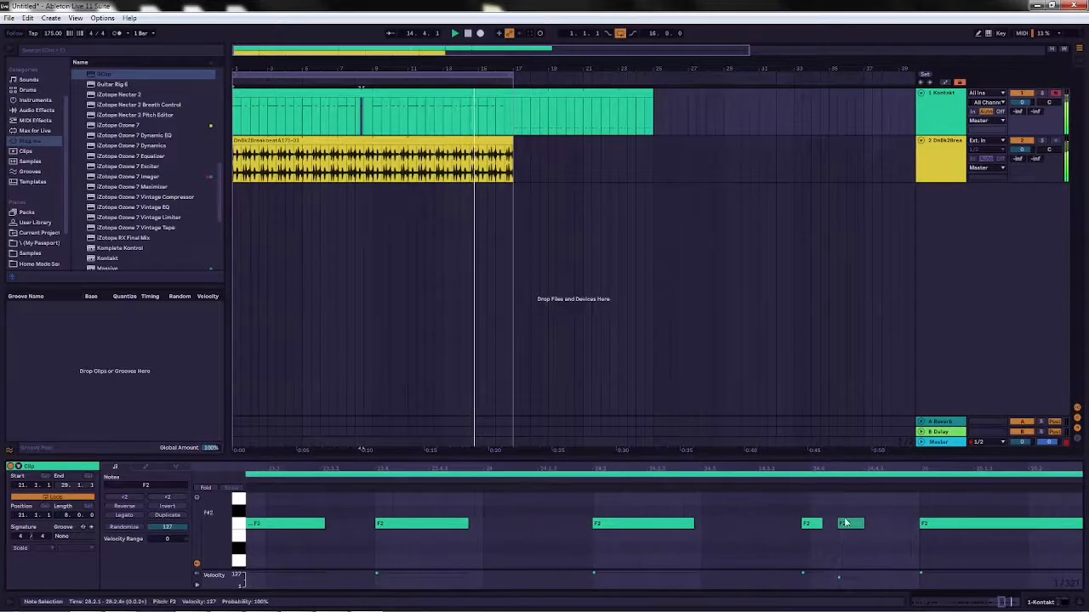
pyautogui.moveTo(867, 530); pyautogui.dragTo(784, 504)
pyautogui.press('Right')
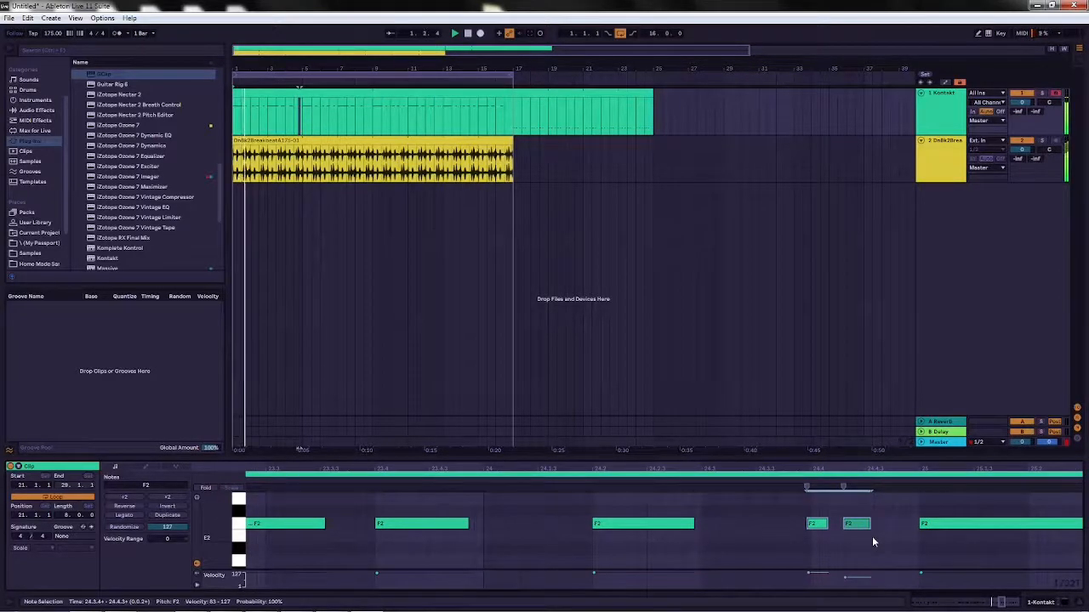
pyautogui.press('Right')
pyautogui.press('Left')
pyautogui.press('Left')
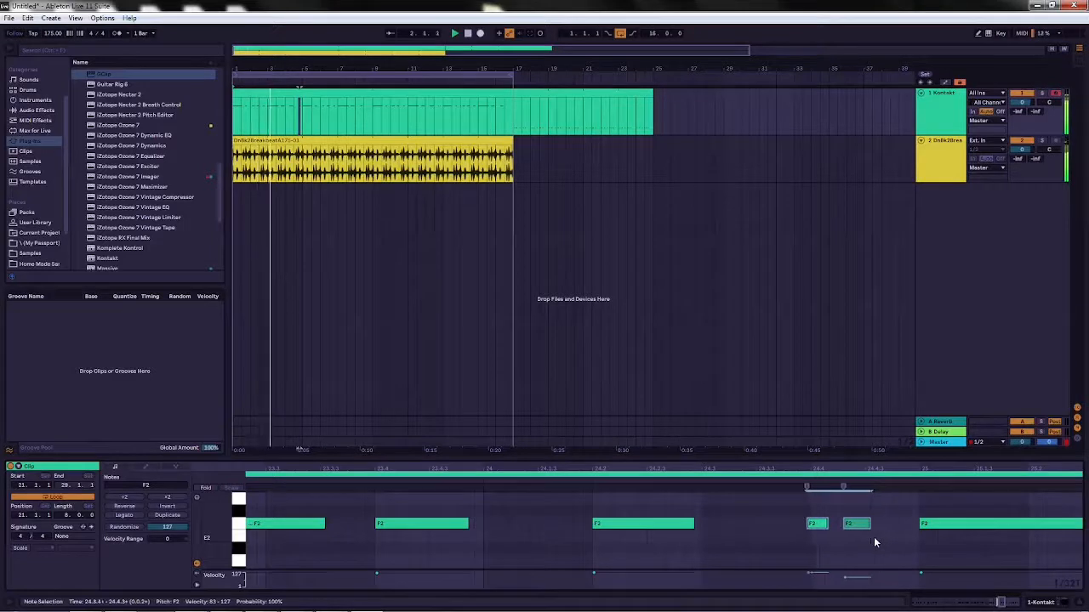
# Step: Move the second short F2 note to 24.4.2 and lengthen both short notes around 24.4
pyautogui.click(853, 529)
pyautogui.moveTo(853, 528); pyautogui.dragTo(891, 523)
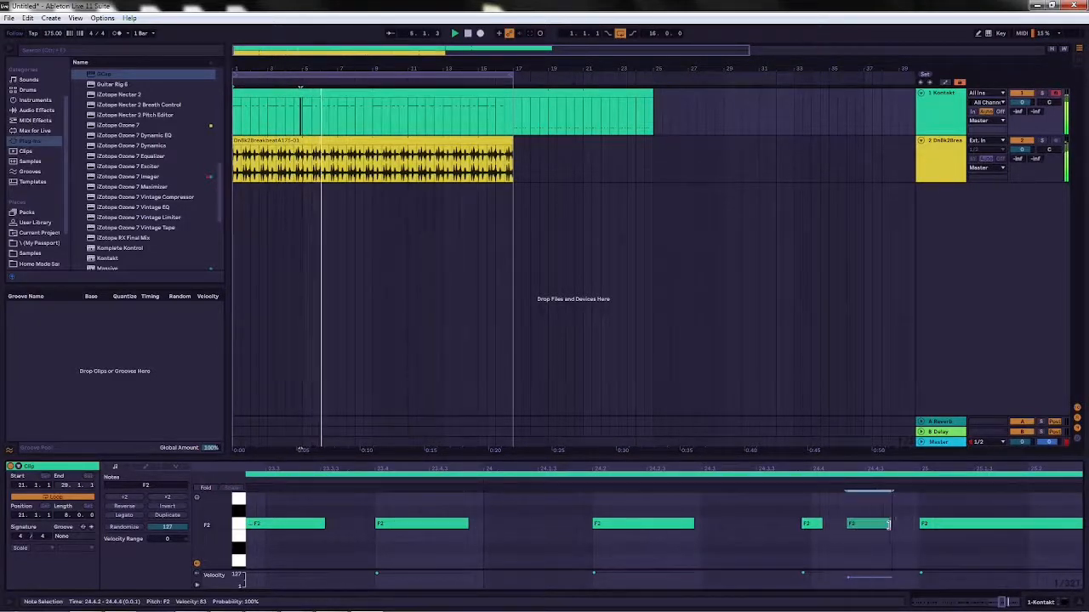
pyautogui.moveTo(822, 523); pyautogui.dragTo(837, 523)
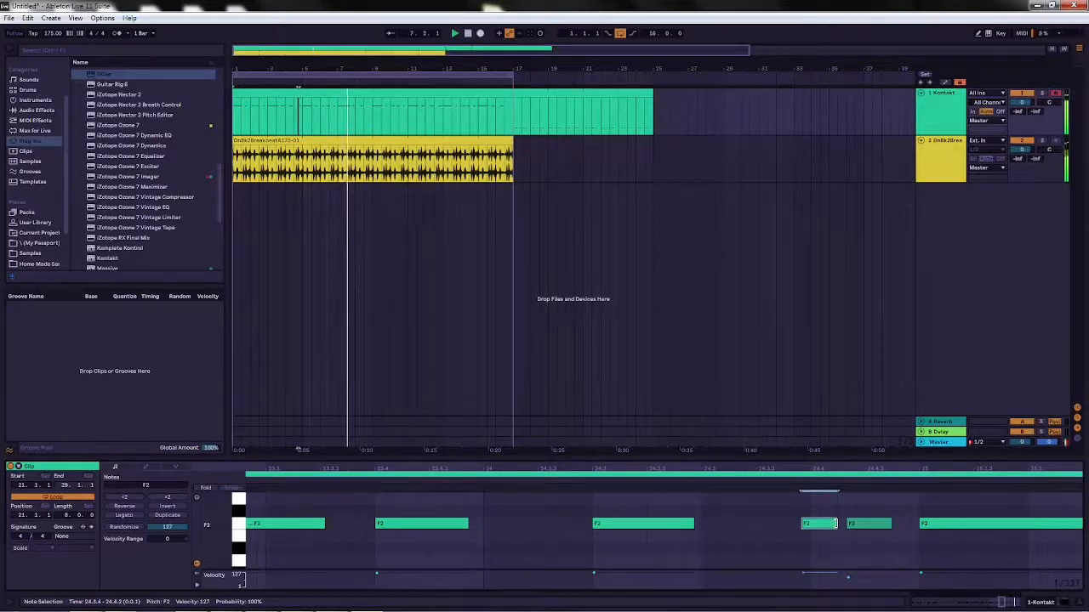
# Step: Trim the ends of the F2 note at 24.2 and the second short note after 24.4 slightly
pyautogui.click(690, 525)
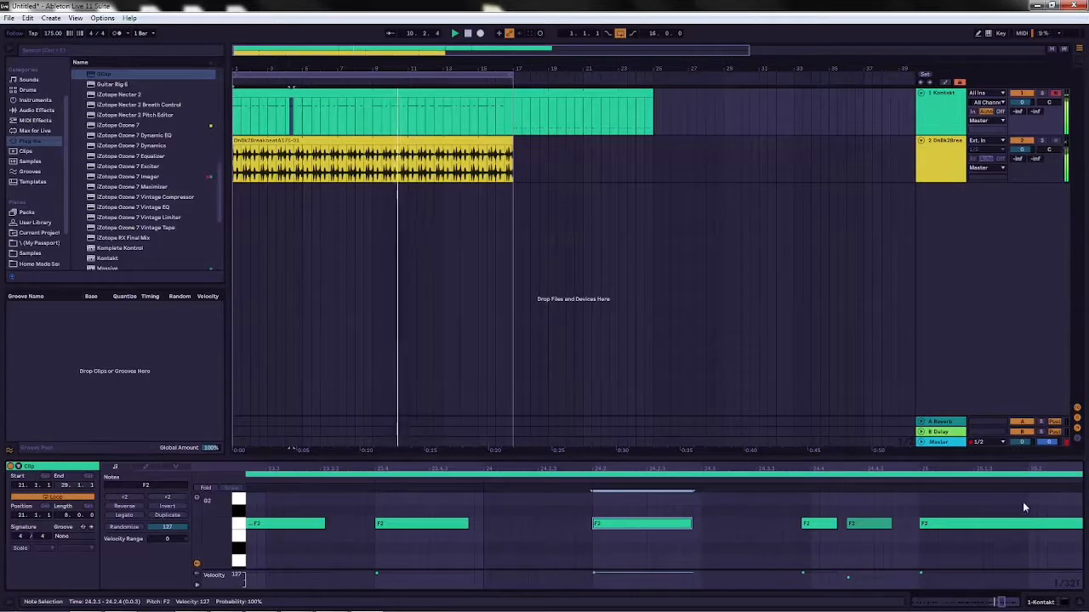
pyautogui.moveTo(444, 467); pyautogui.dragTo(619, 526)
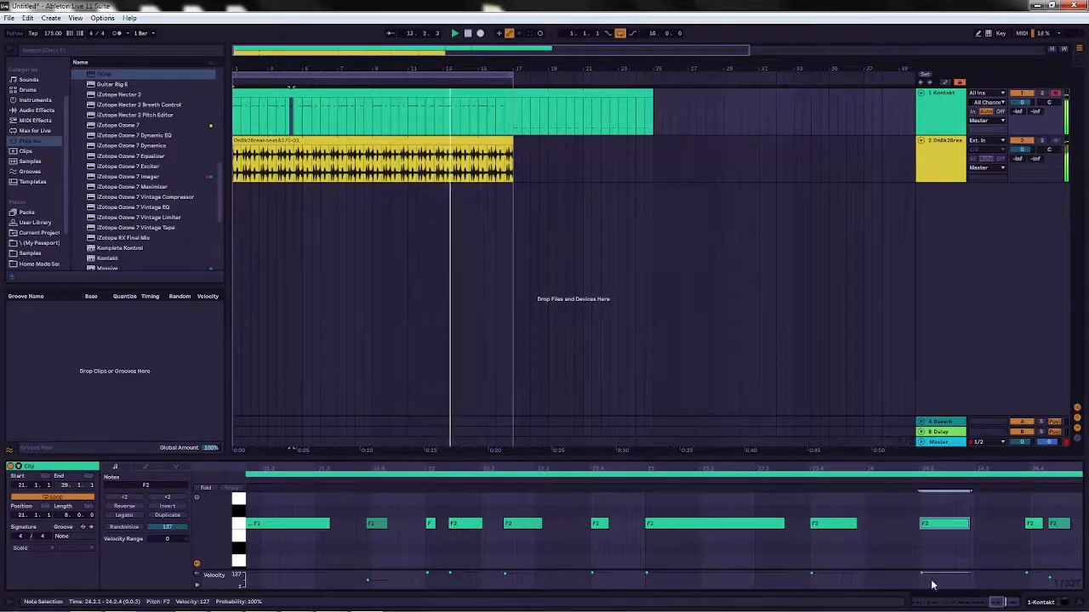
pyautogui.hscroll(5, 765, 544)
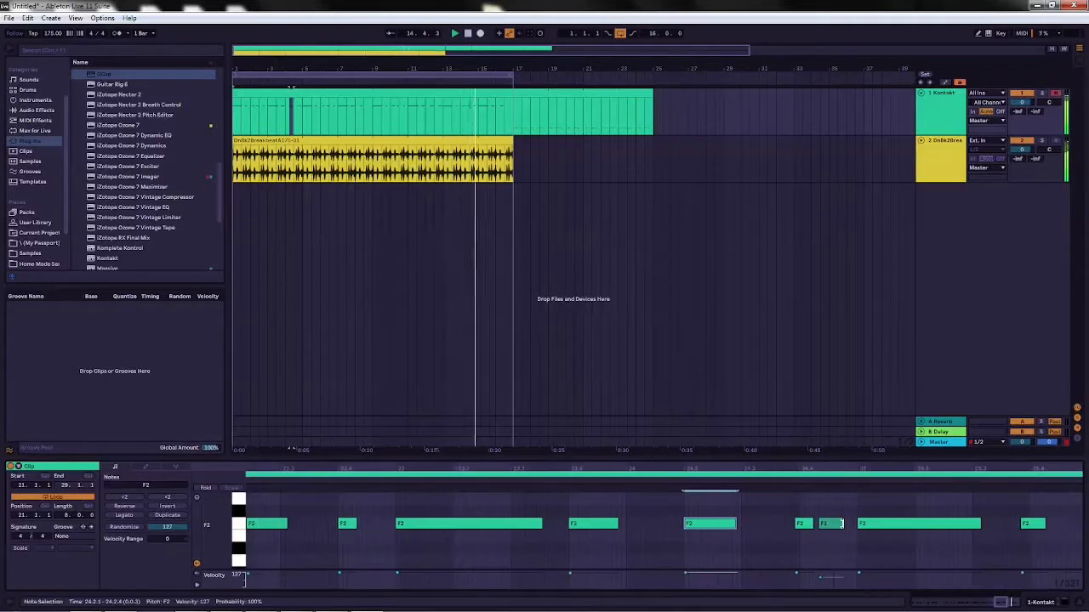
pyautogui.moveTo(843, 551); pyautogui.dragTo(791, 522)
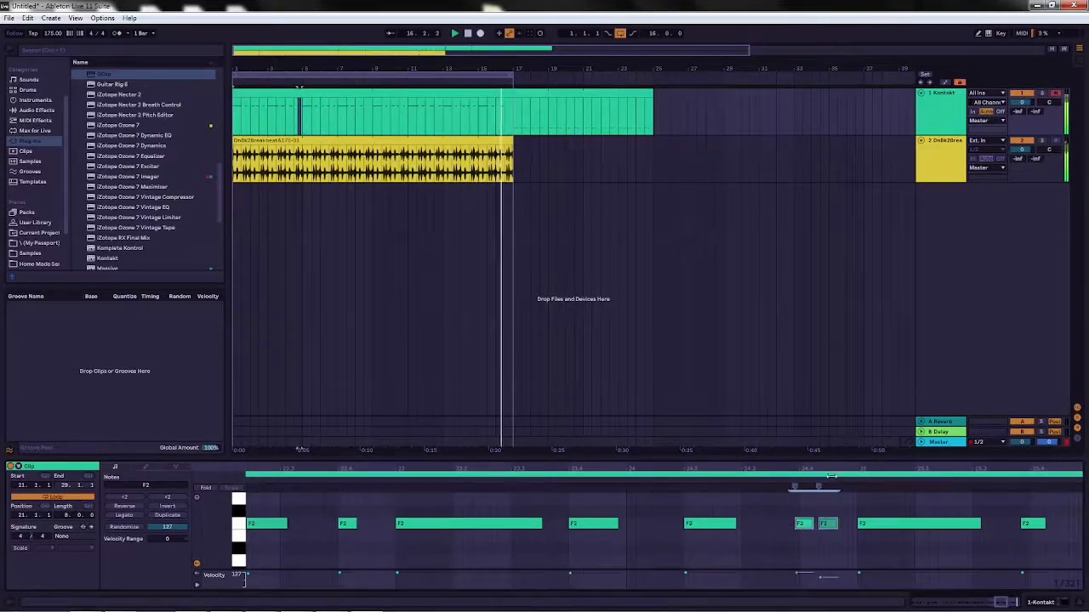
# Step: Shorten the first of the two short F2 notes near 24.4 and nudge both later so the pair starts at 24.4.1
pyautogui.scroll(3, 794, 545)
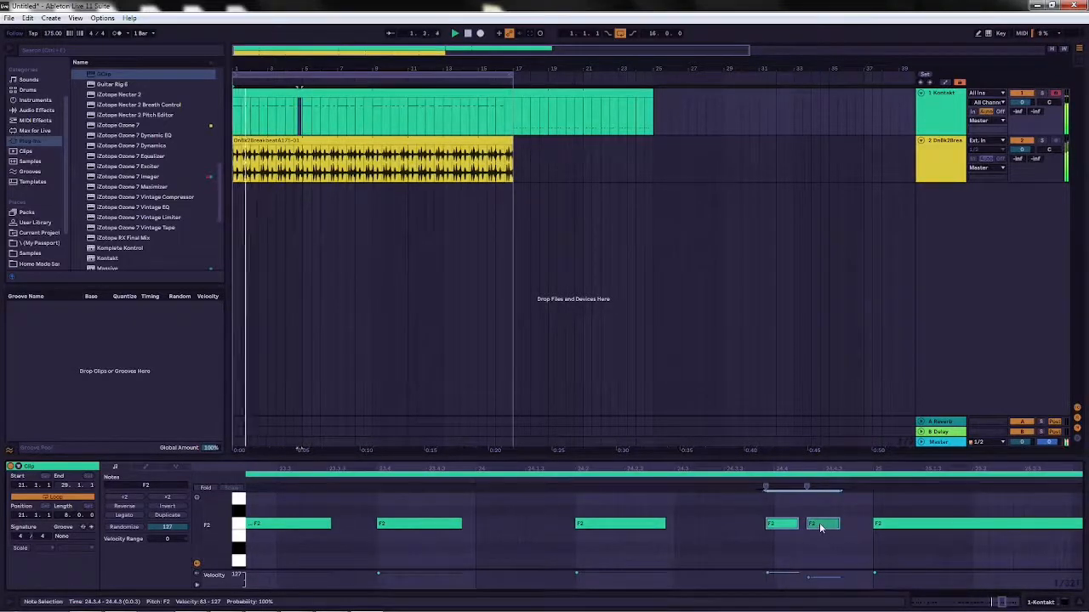
pyautogui.click(792, 523)
pyautogui.moveTo(797, 523); pyautogui.dragTo(789, 523)
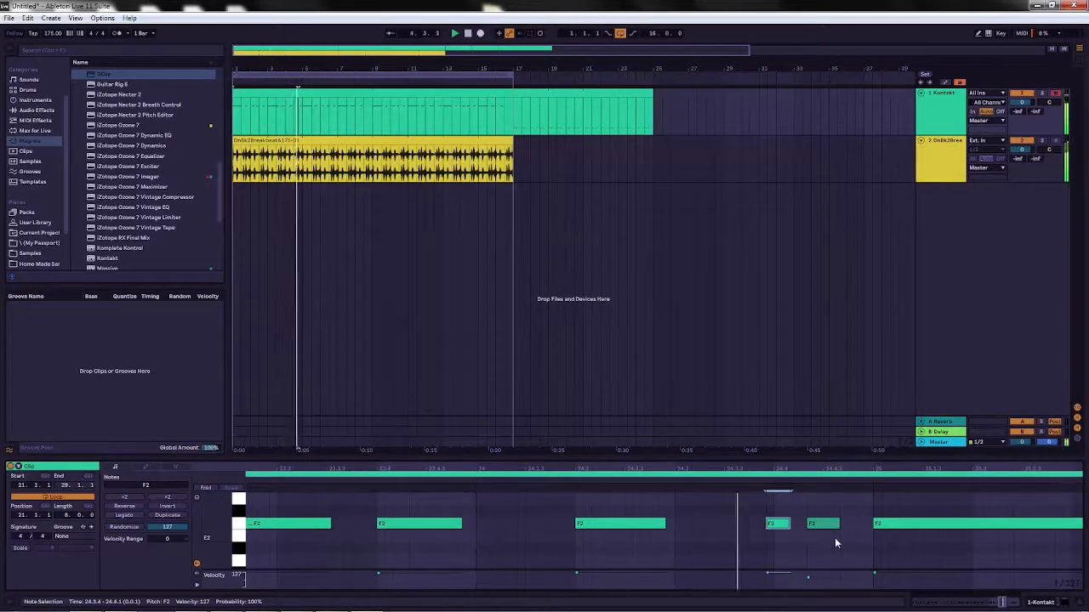
pyautogui.moveTo(836, 541); pyautogui.dragTo(783, 526)
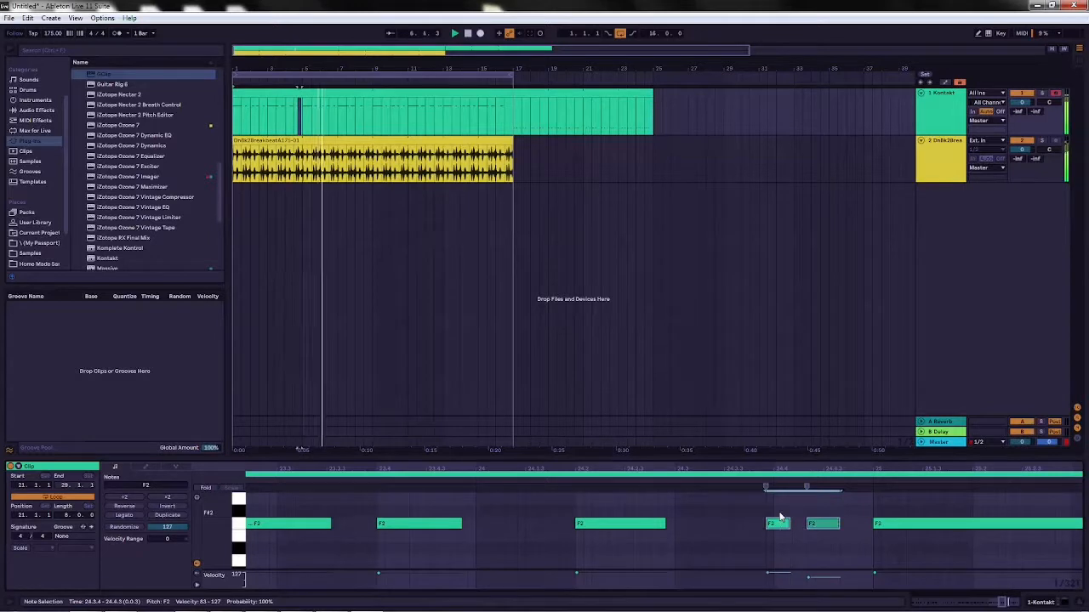
pyautogui.press('Right')
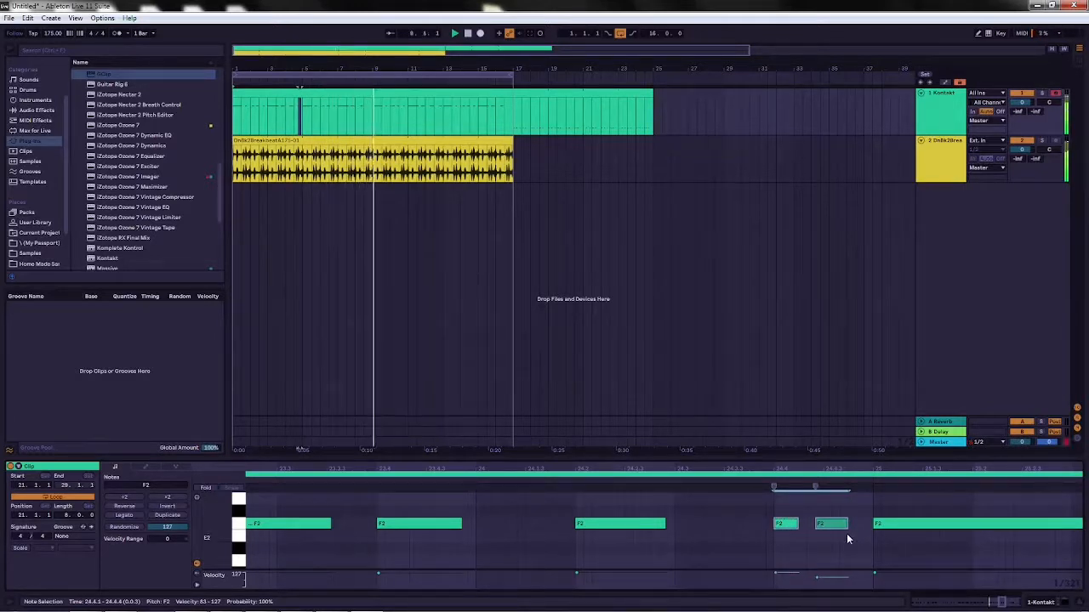
pyautogui.moveTo(708, 466); pyautogui.dragTo(850, 493)
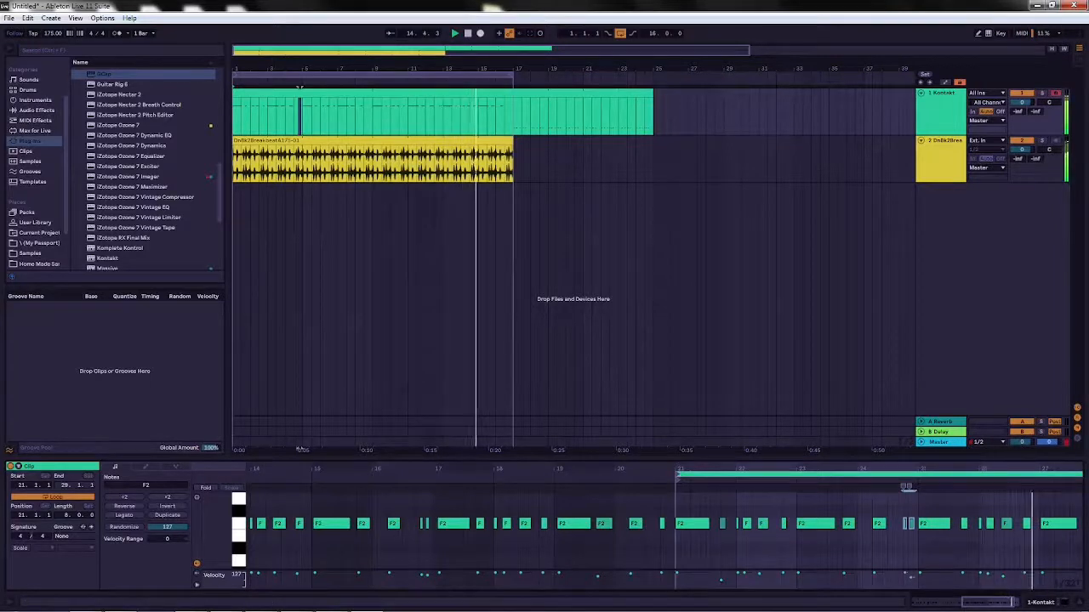
pyautogui.scroll(8, 944, 515)
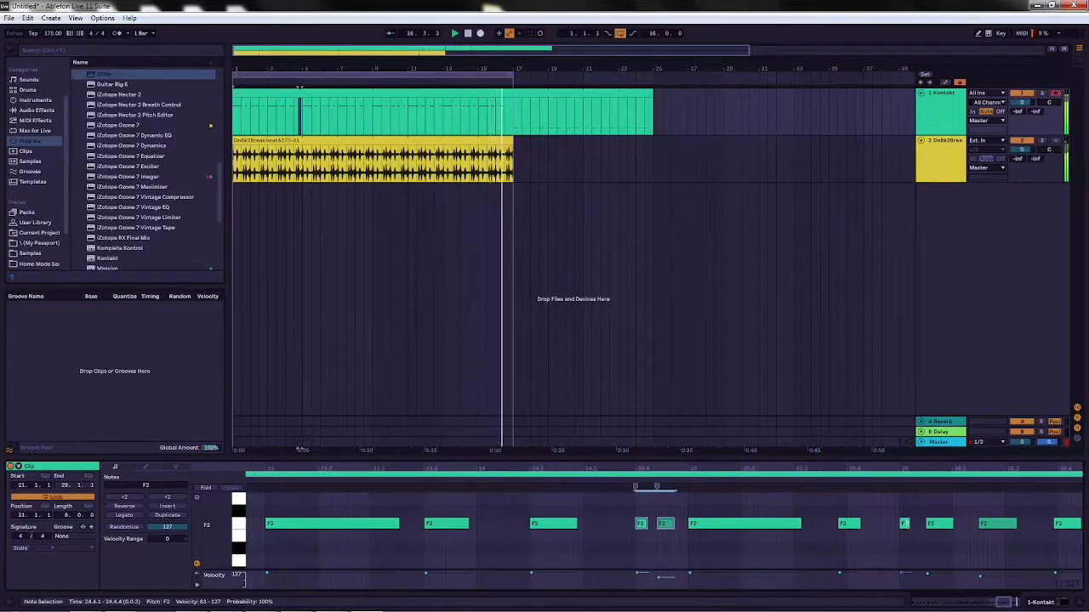
# Step: Lengthen the short F2 note near 26.1 and nudge it and the following F2 note slightly earlier, starting the second at 26.1.2
pyautogui.click(905, 524)
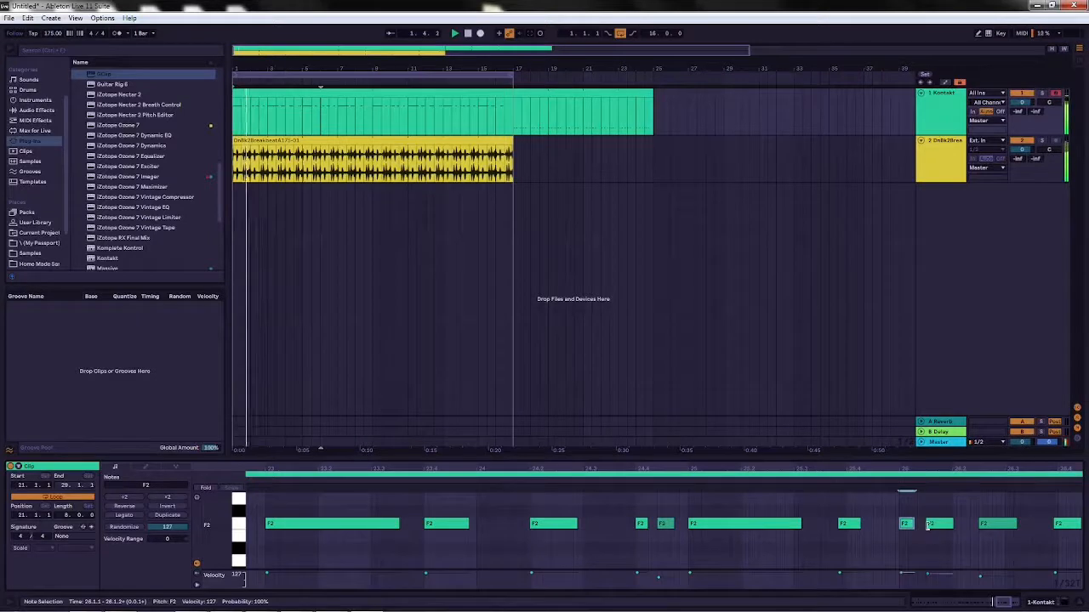
pyautogui.click(936, 524)
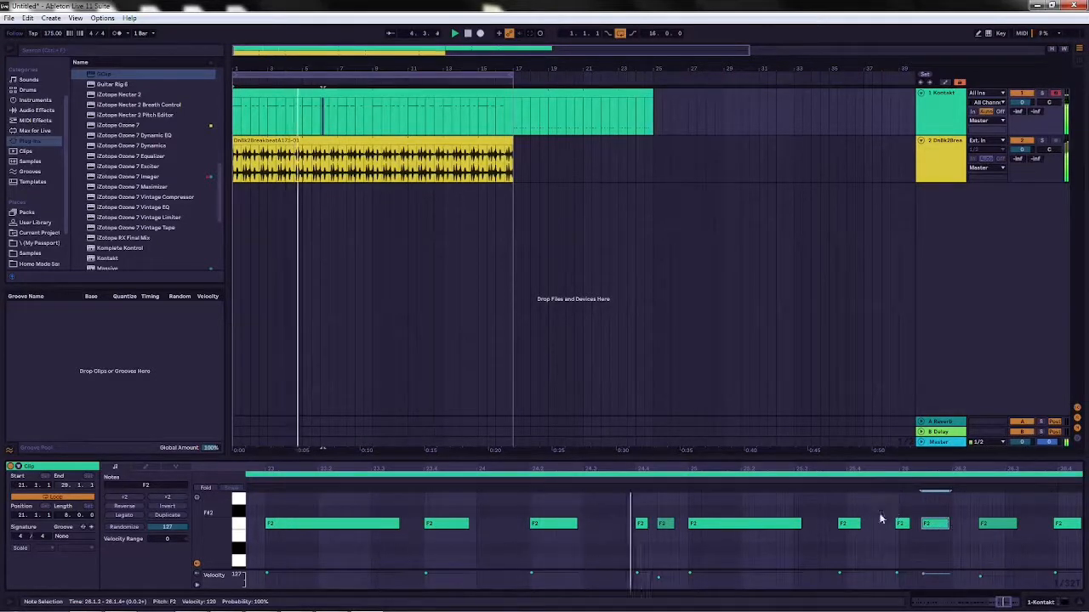
pyautogui.moveTo(859, 469); pyautogui.dragTo(892, 544)
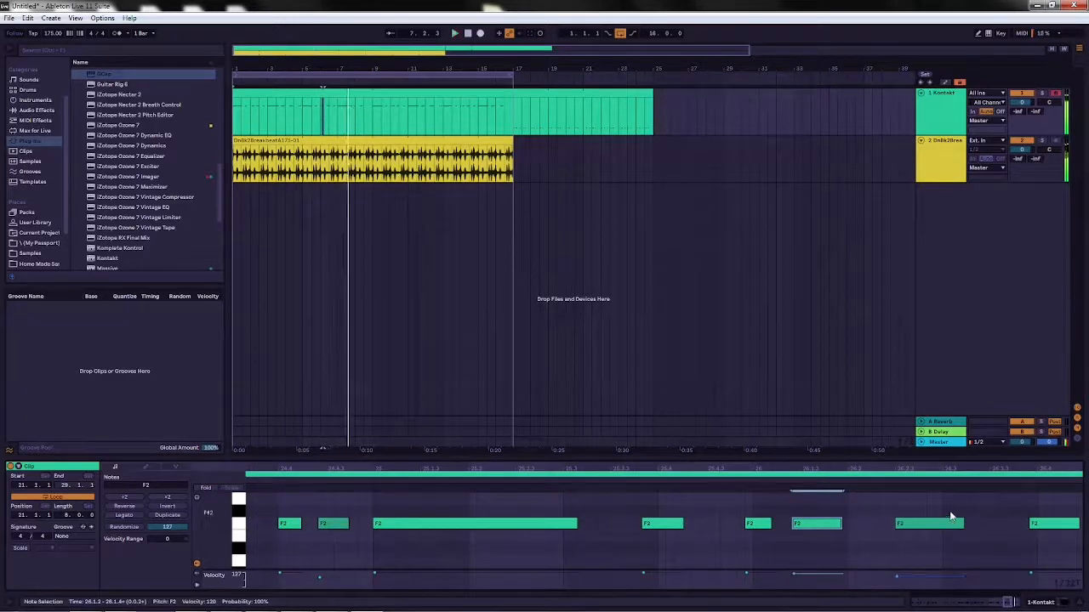
# Step: Insert four new MIDI tracks between the Kontakt track and the breakbeat track
pyautogui.click(428, 112)
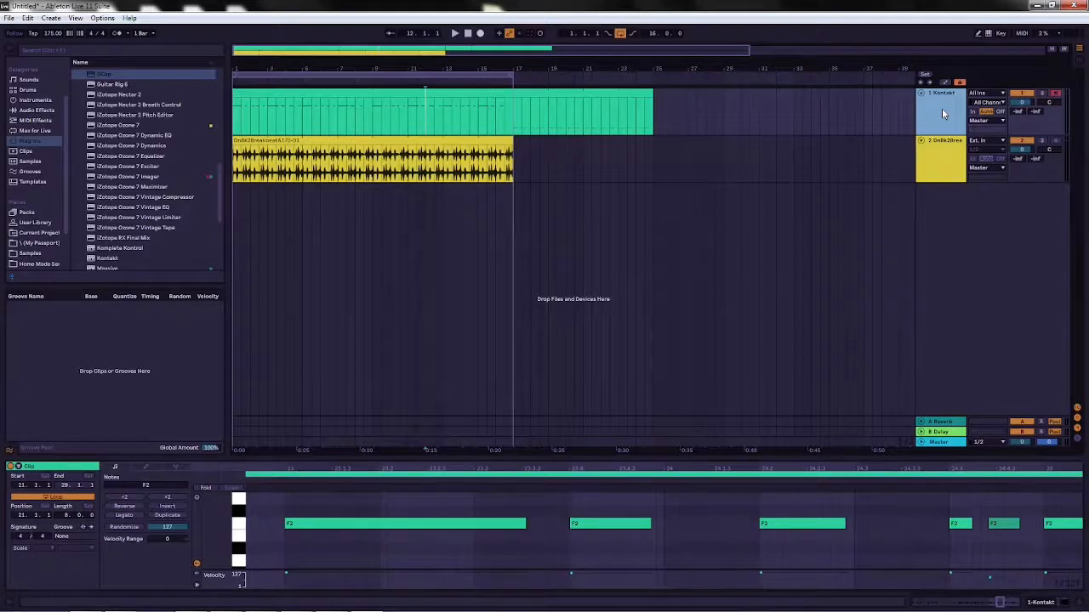
pyautogui.hotkey('ctrl', 'shift', 't')
pyautogui.hotkey('ctrl', 'shift', 't')
pyautogui.hotkey('ctrl', 'shift', 't')
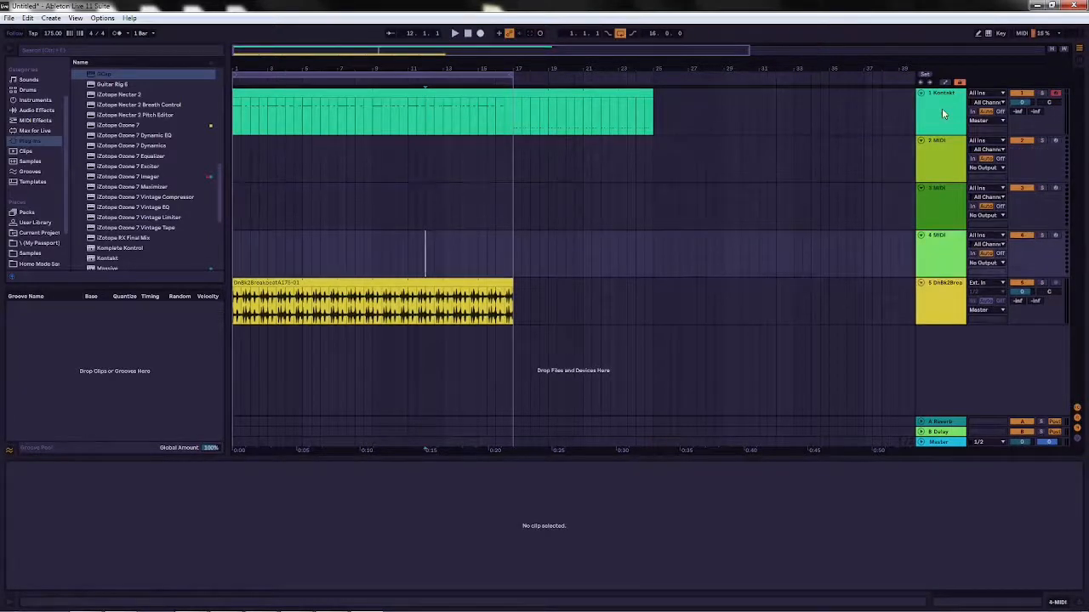
pyautogui.hotkey('ctrl', 'shift', 't')
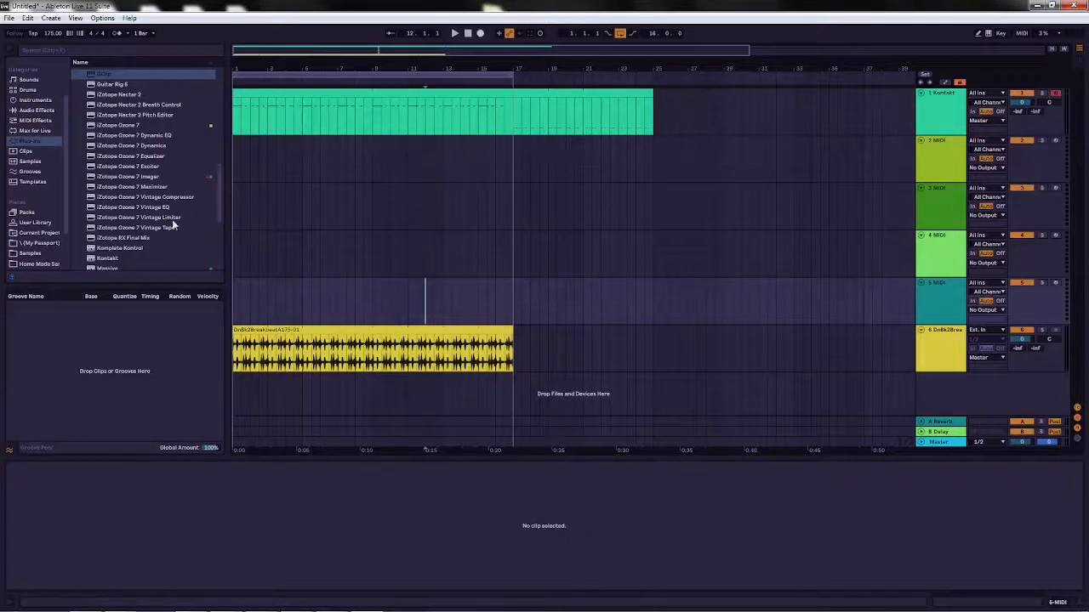
# Step: Load the Massive plug-in onto each of the four new MIDI tracks
pyautogui.scroll(-2, 158, 233)
pyautogui.doubleClick(108, 247)
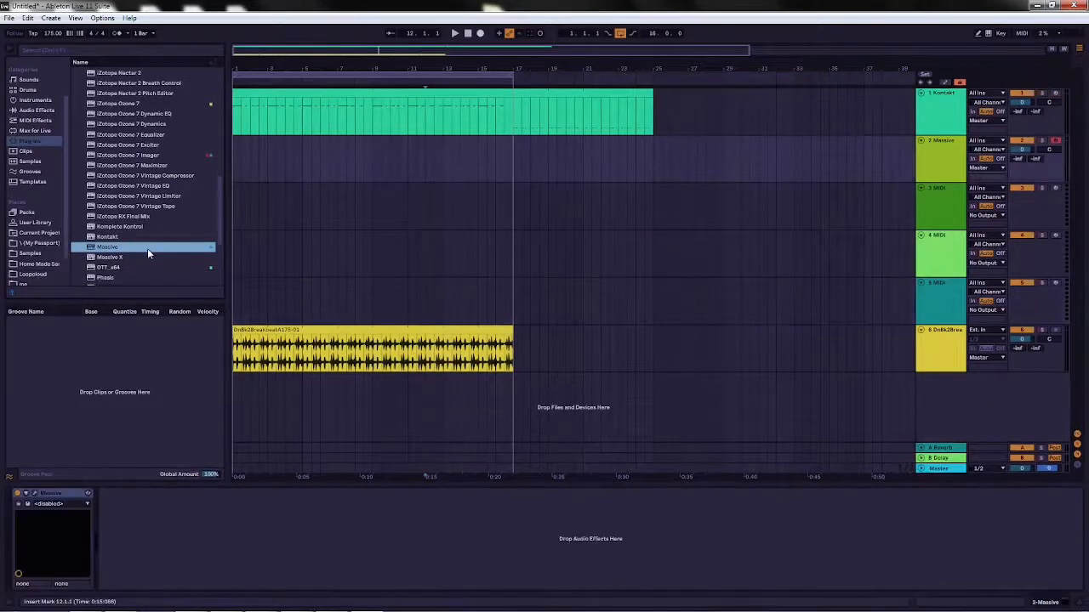
pyautogui.moveTo(108, 247); pyautogui.dragTo(302, 217)
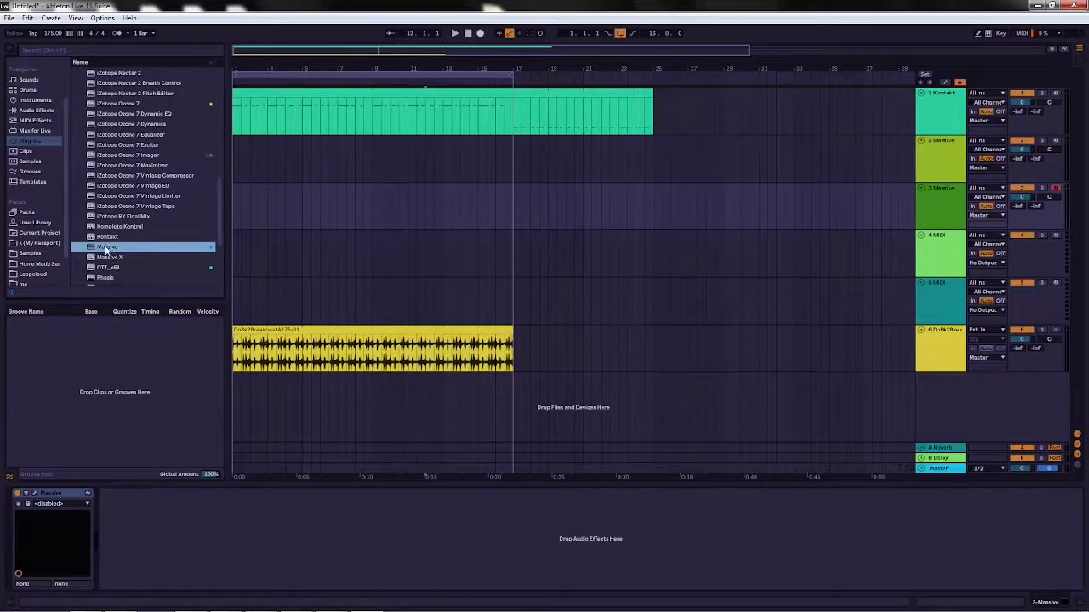
pyautogui.moveTo(108, 247); pyautogui.dragTo(304, 262)
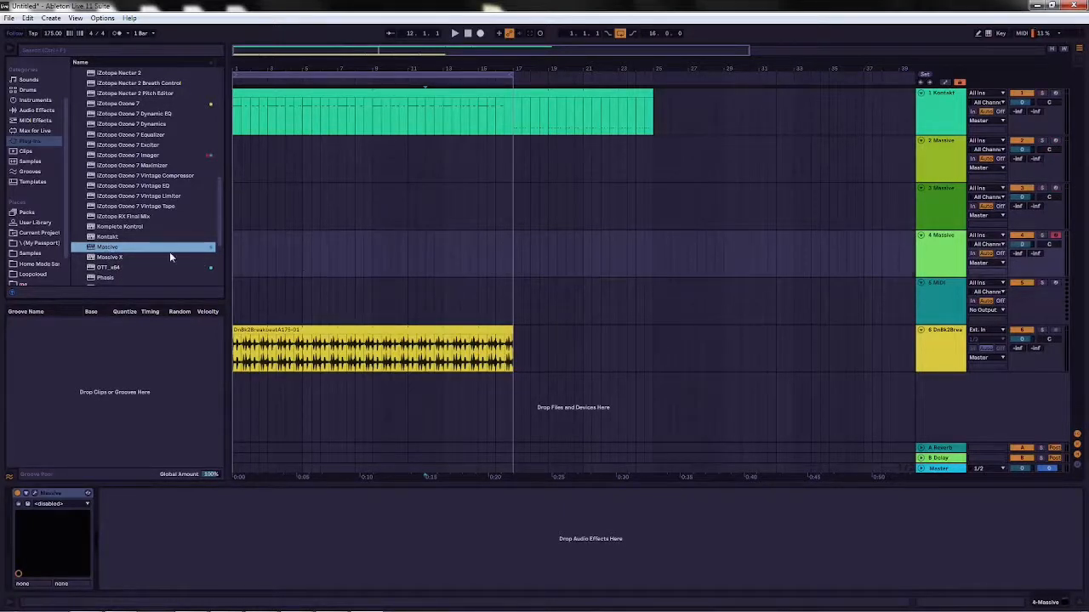
pyautogui.moveTo(108, 248); pyautogui.dragTo(355, 301)
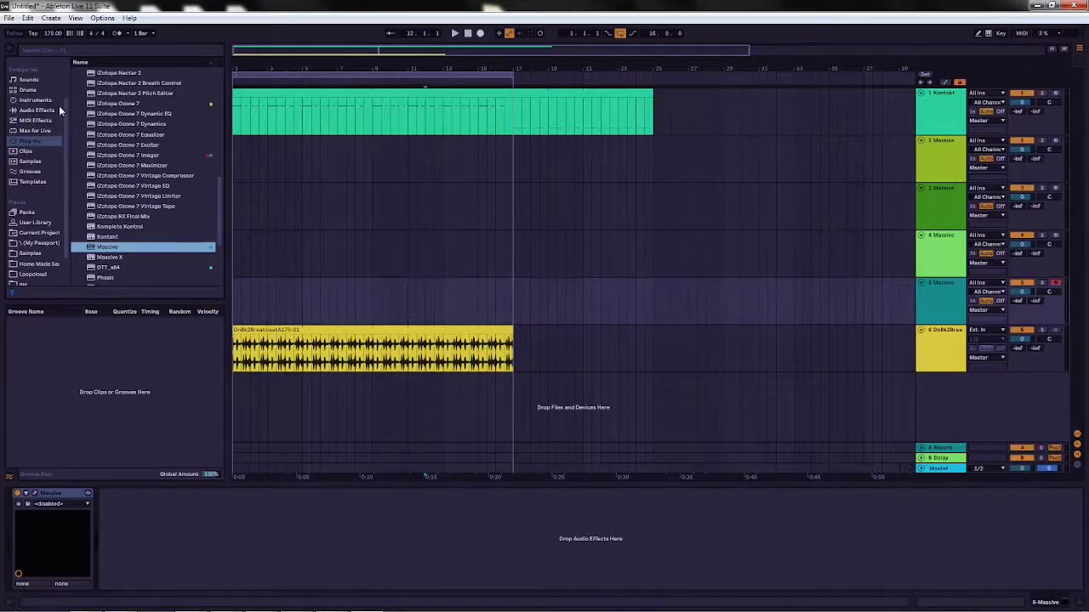
# Step: Browse the full list of VST plug-ins, including the Rob Papen folder
pyautogui.scroll(10, 142, 149)
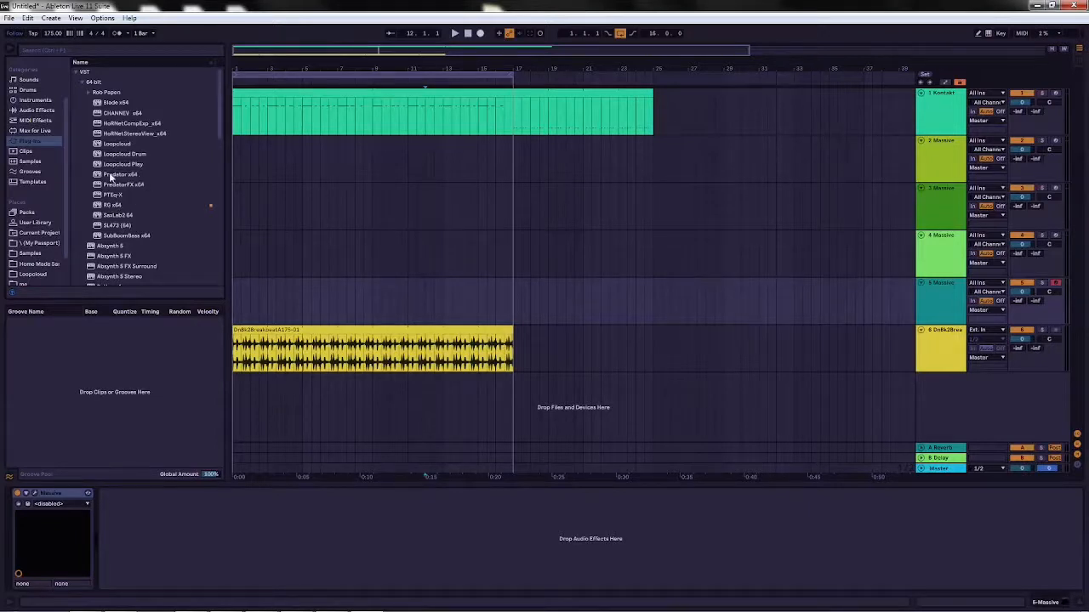
pyautogui.click(87, 92)
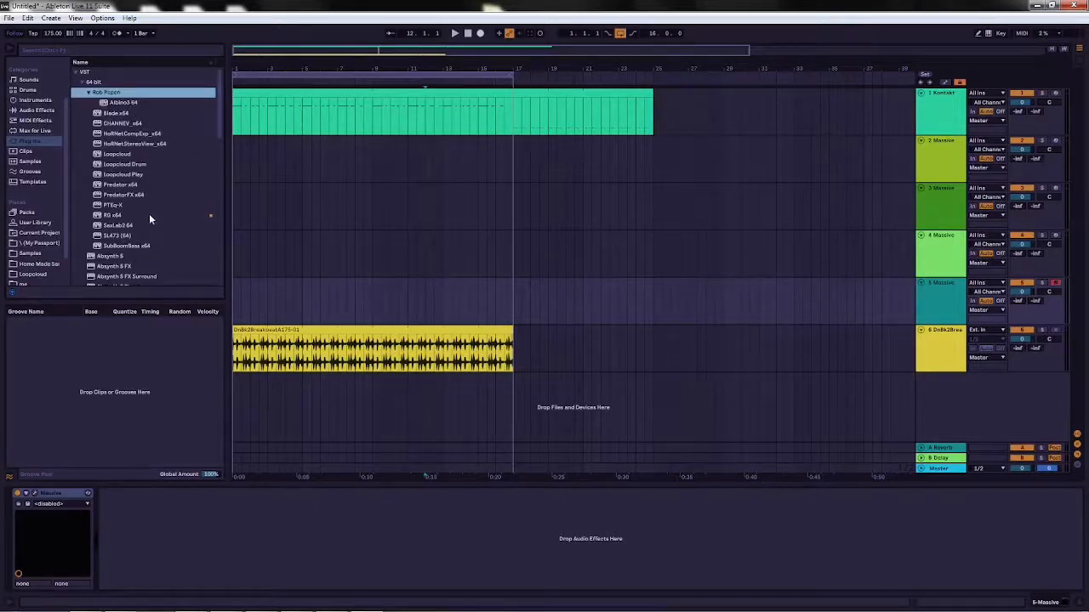
pyautogui.scroll(-1, 162, 223)
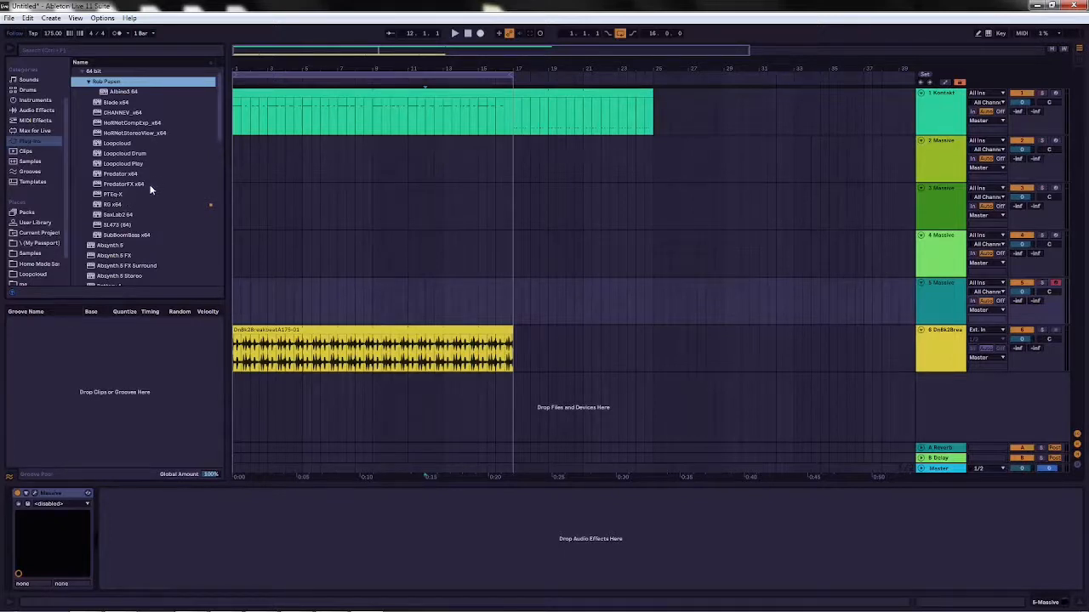
pyautogui.click(123, 112)
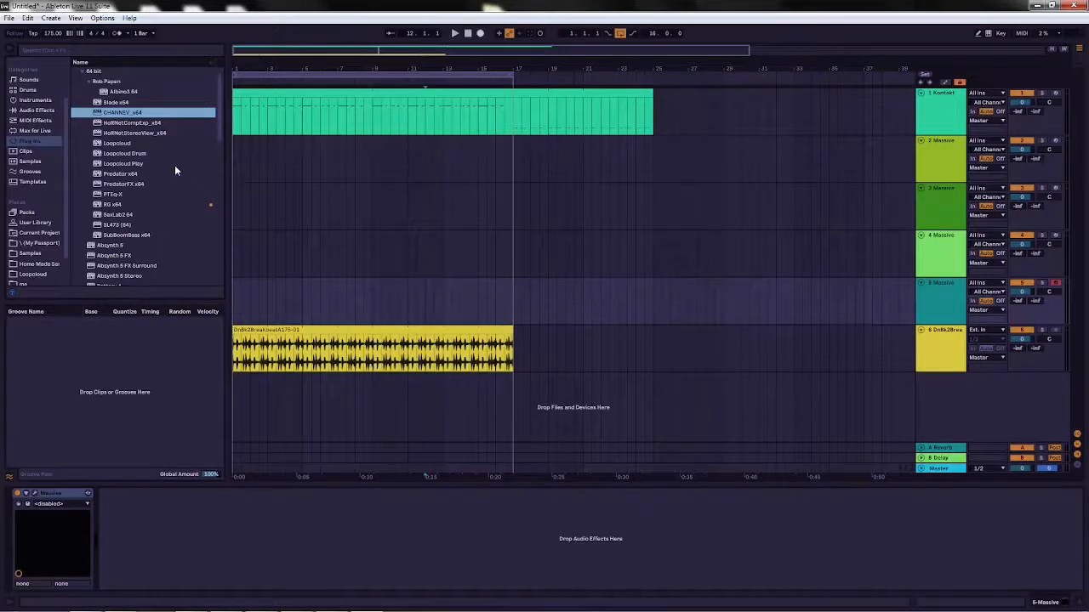
pyautogui.scroll(-1, 165, 236)
pyautogui.scroll(-10, 180, 251)
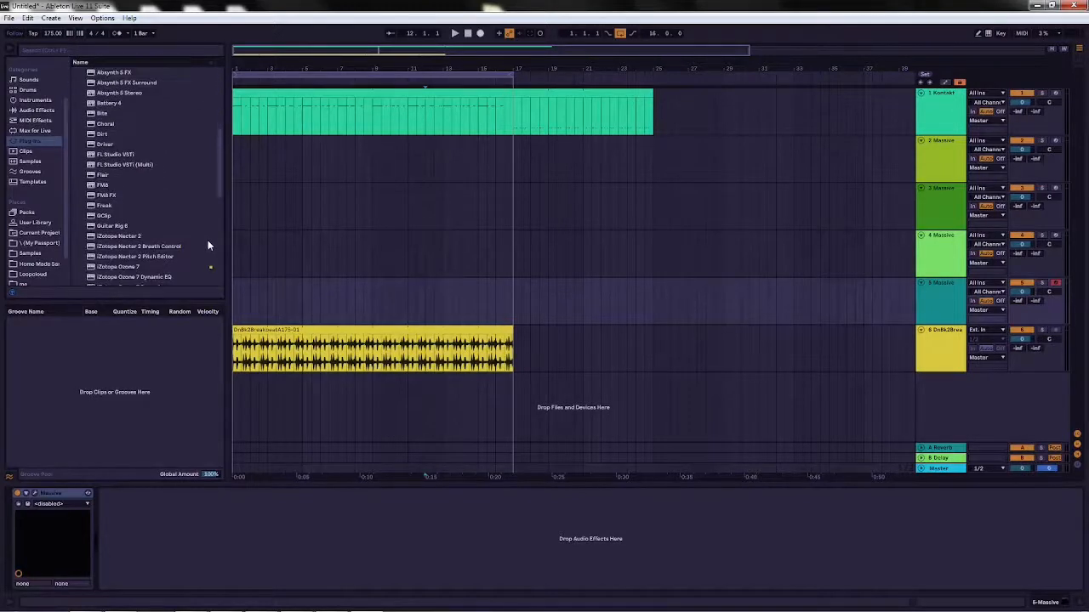
pyautogui.scroll(-3, 182, 245)
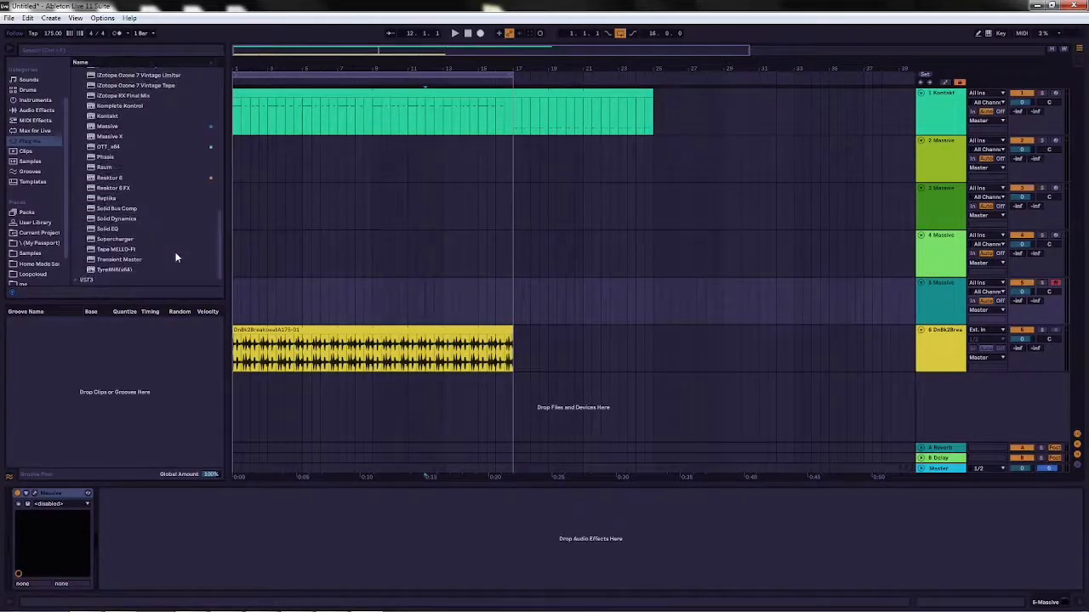
# Step: Examine the VST3 vendor folders, including FabFilter, Wave Arts, Vital Audio, u-he, TBProAudio, Arturia and AdHd, to see which plug-ins they contain
pyautogui.click(76, 282)
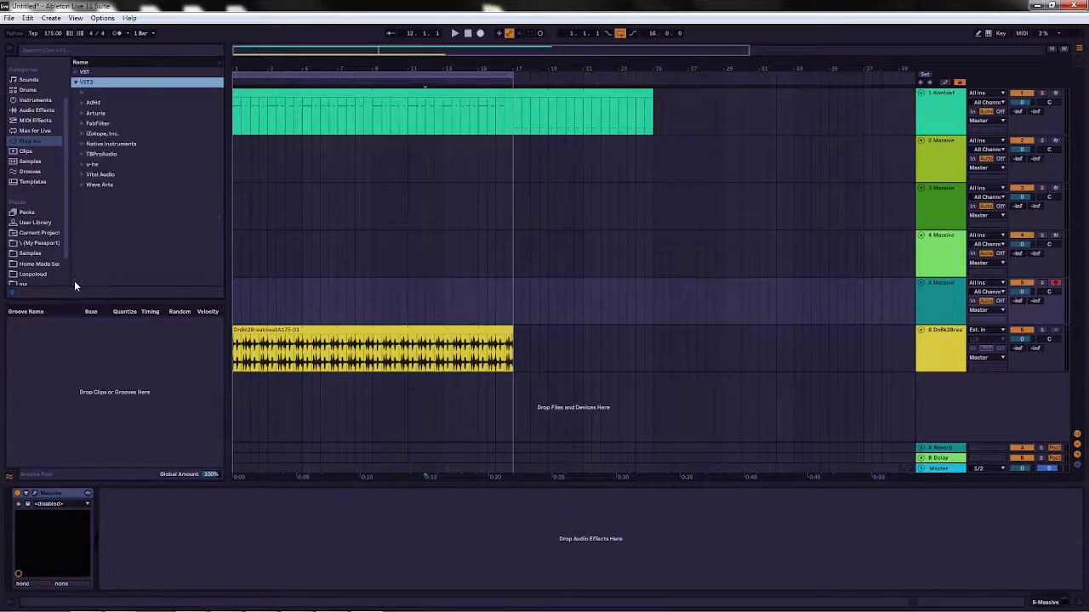
pyautogui.click(102, 125)
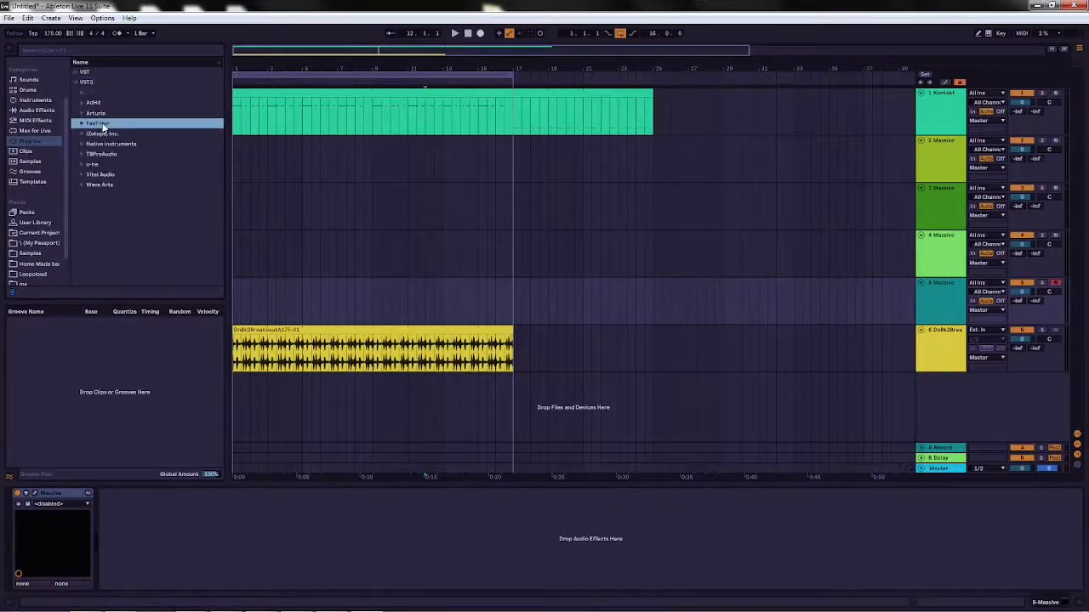
pyautogui.click(82, 124)
pyautogui.click(83, 125)
pyautogui.click(82, 186)
pyautogui.click(82, 186)
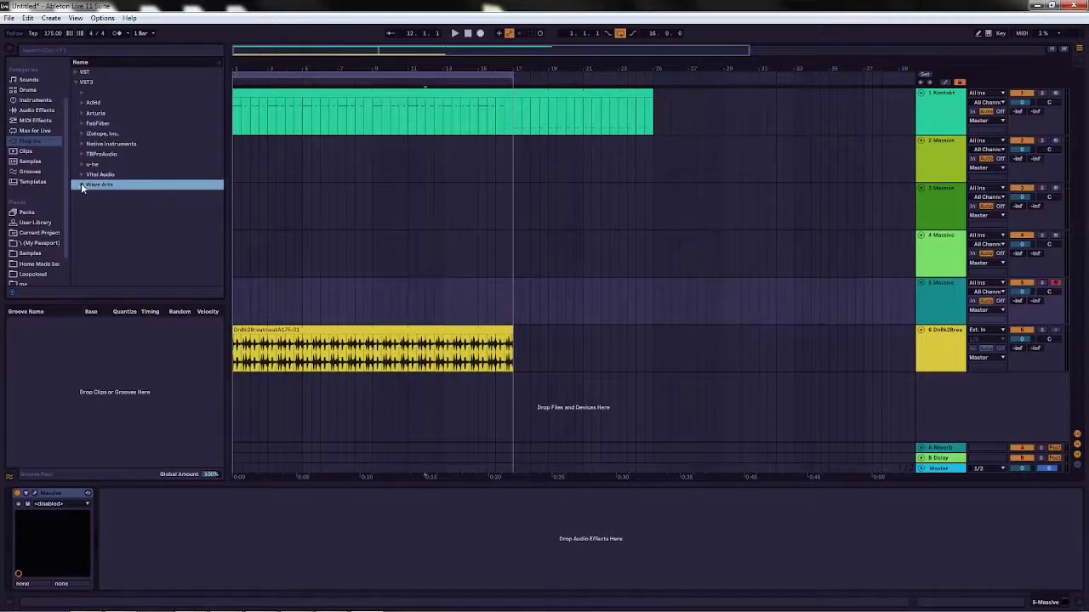
pyautogui.click(81, 175)
pyautogui.click(82, 175)
pyautogui.click(82, 175)
pyautogui.click(82, 175)
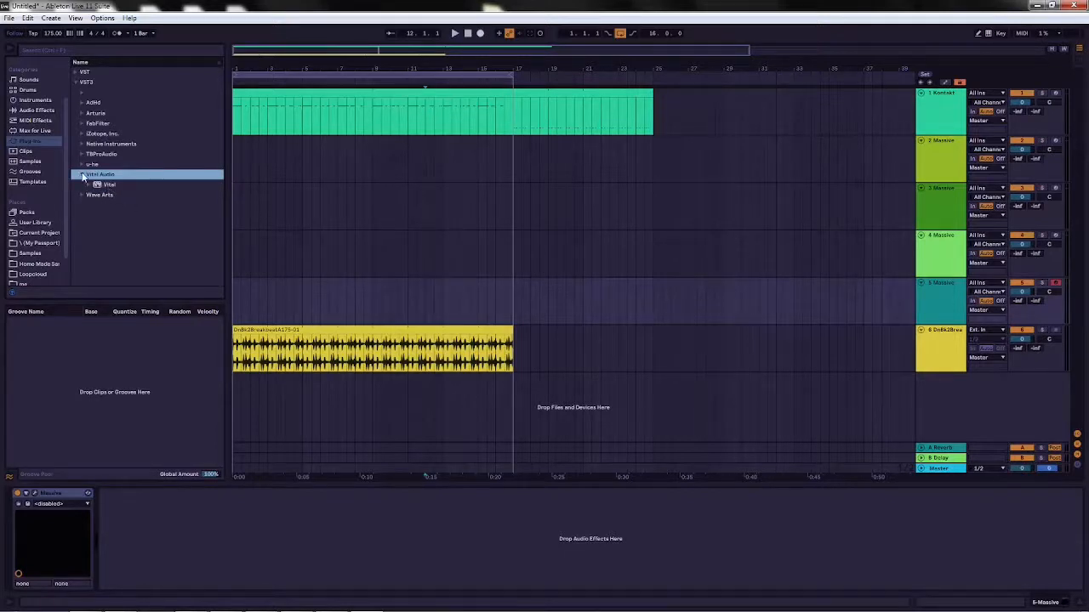
pyautogui.click(83, 176)
pyautogui.click(81, 164)
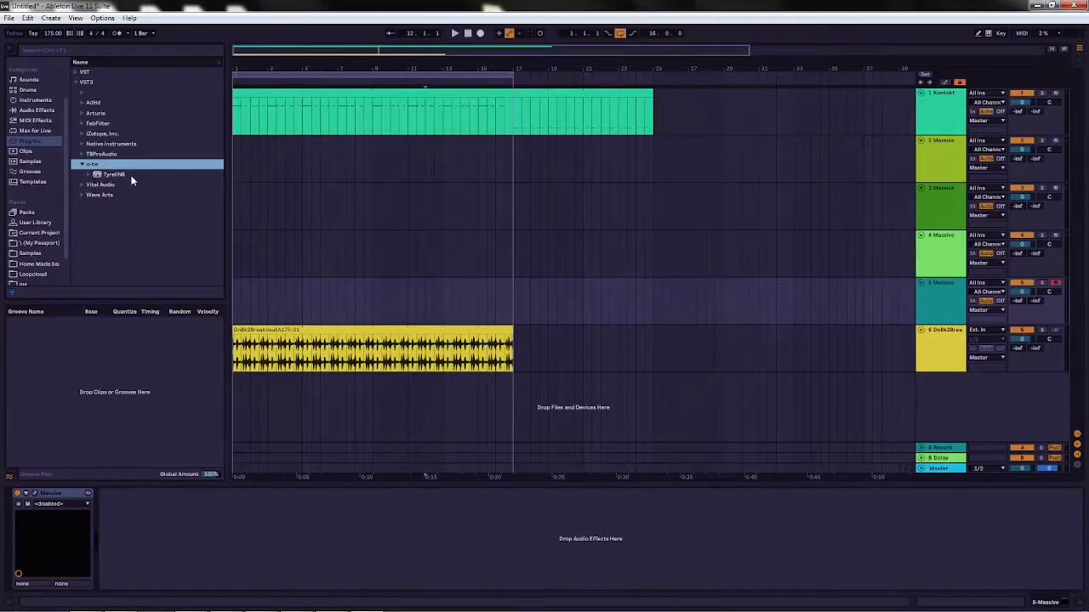
pyautogui.click(81, 155)
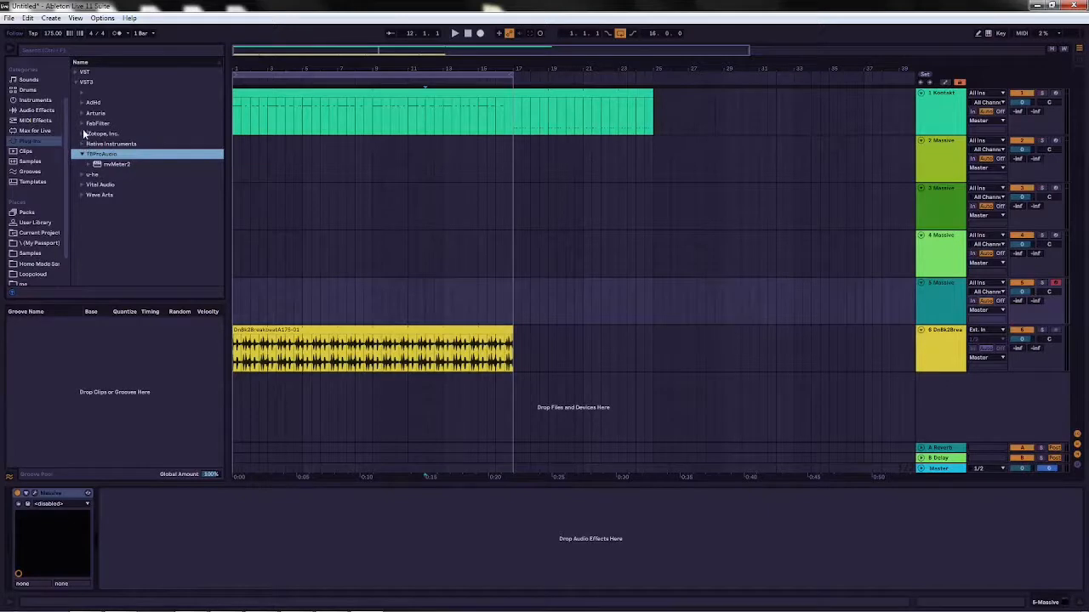
pyautogui.click(80, 113)
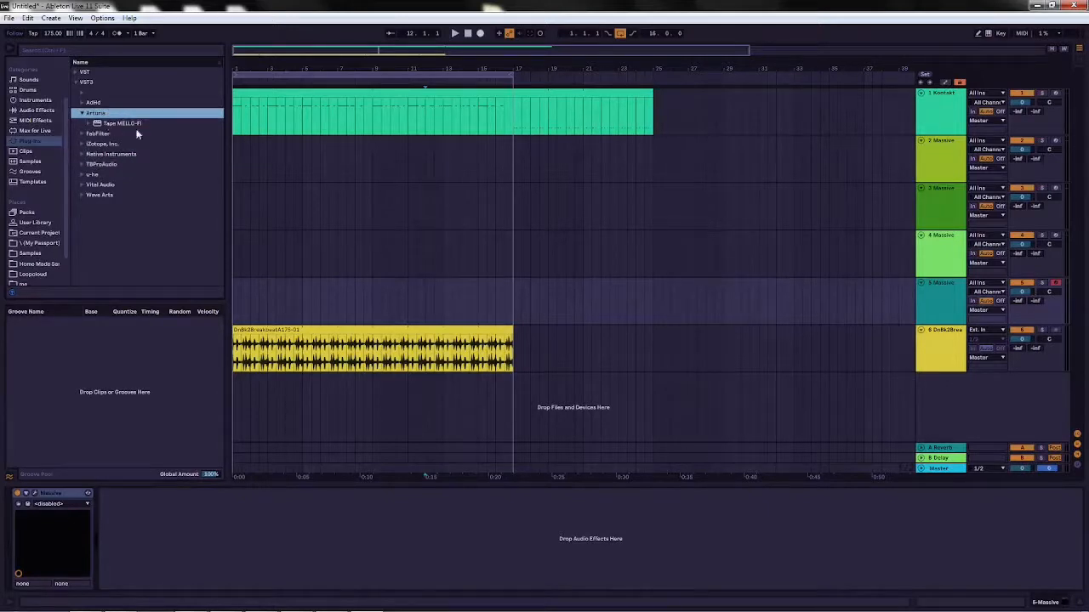
pyautogui.click(82, 102)
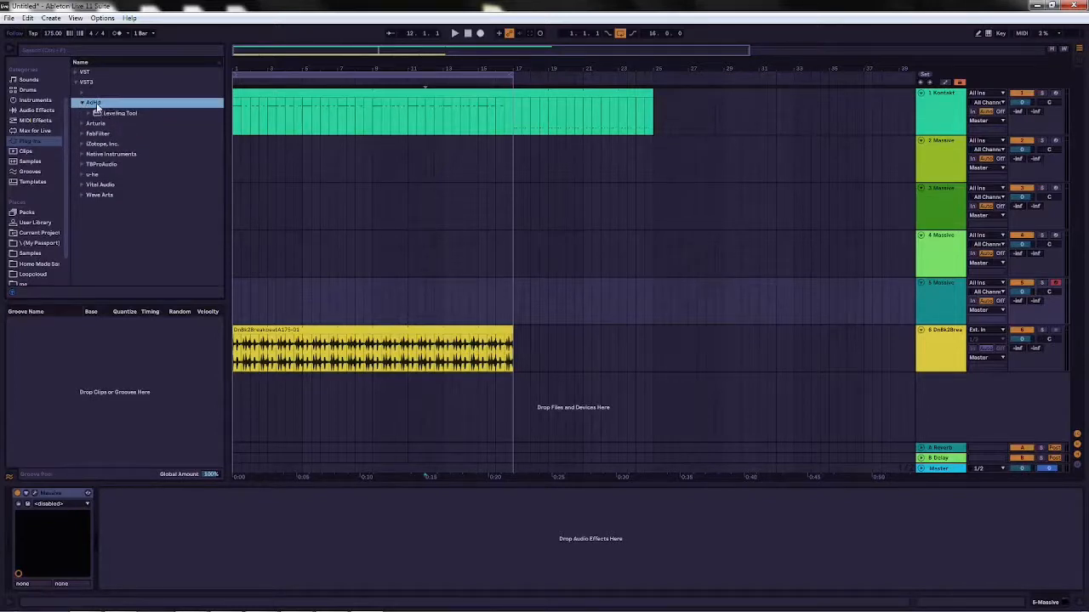
pyautogui.click(81, 165)
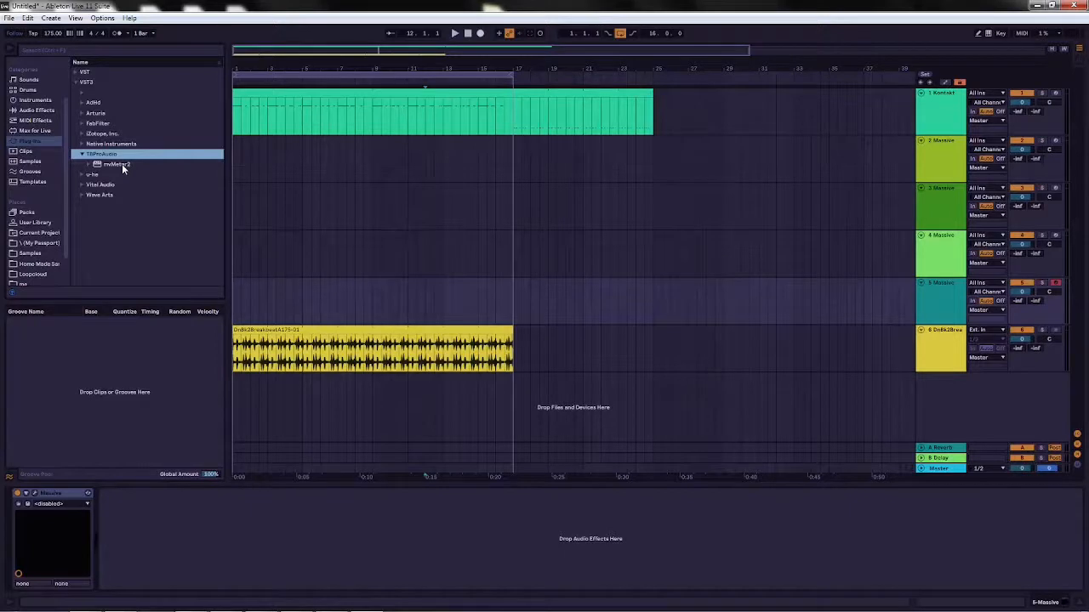
# Step: Insert two new MIDI tracks below the breakbeat track
pyautogui.moveTo(689, 610)
pyautogui.rightClick(944, 393)
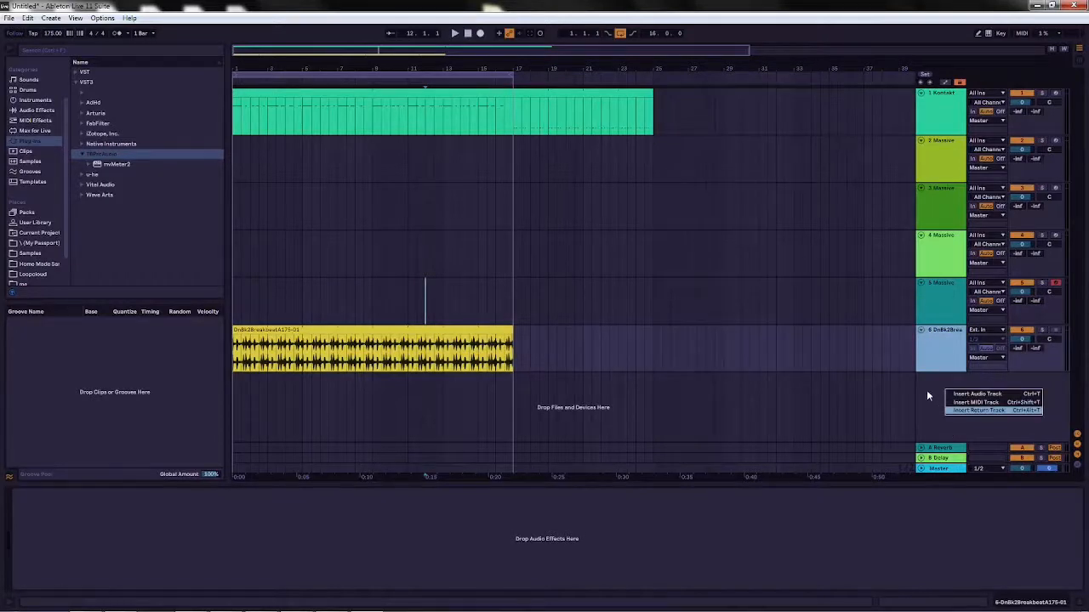
pyautogui.click(978, 405)
pyautogui.rightClick(951, 415)
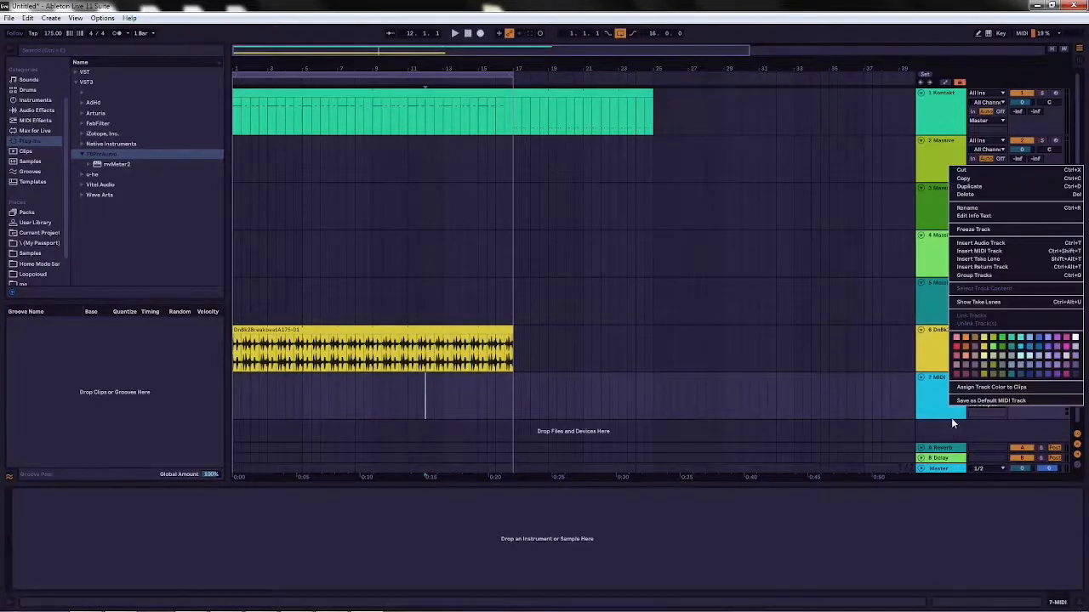
pyautogui.click(985, 252)
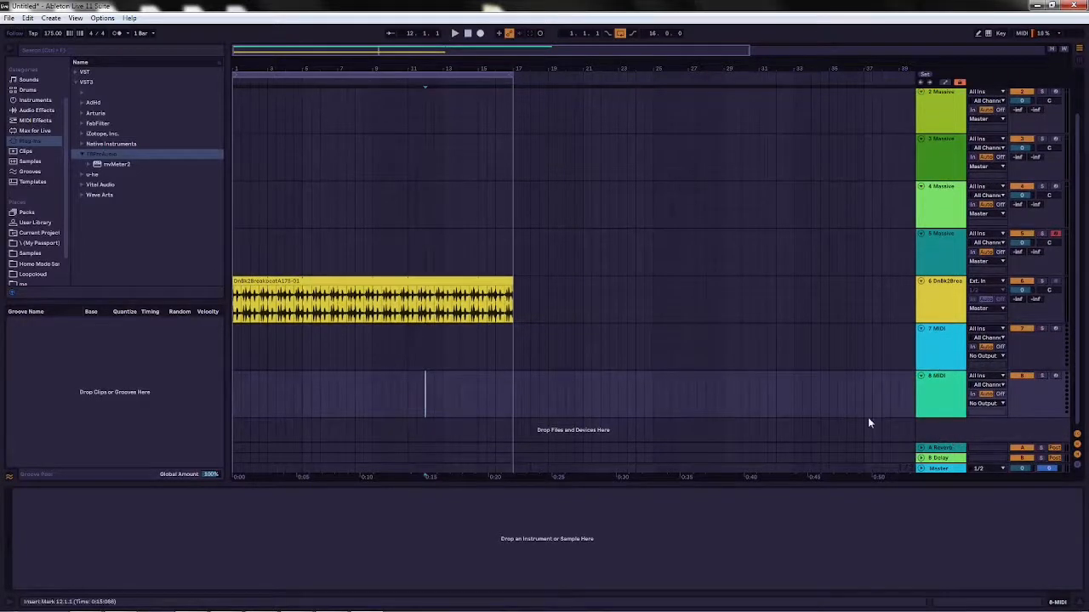
# Step: Load DnBk1DHitA-Kick01.wav from the Drum Hits A folder in Samples onto the first MIDI track below the breakbeat
pyautogui.click(923, 338)
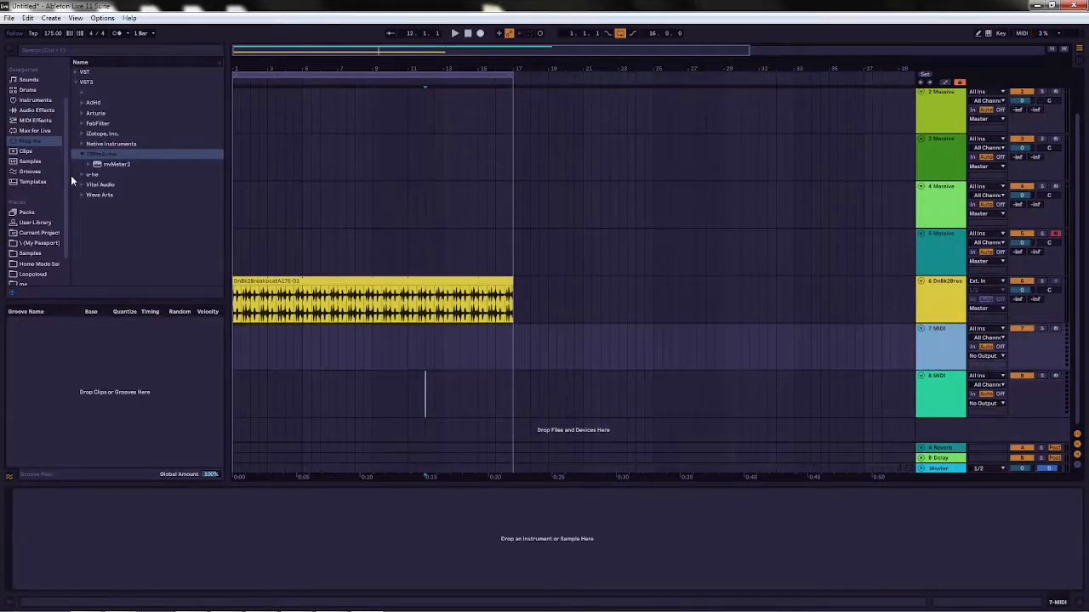
pyautogui.click(40, 104)
pyautogui.scroll(-2, 38, 268)
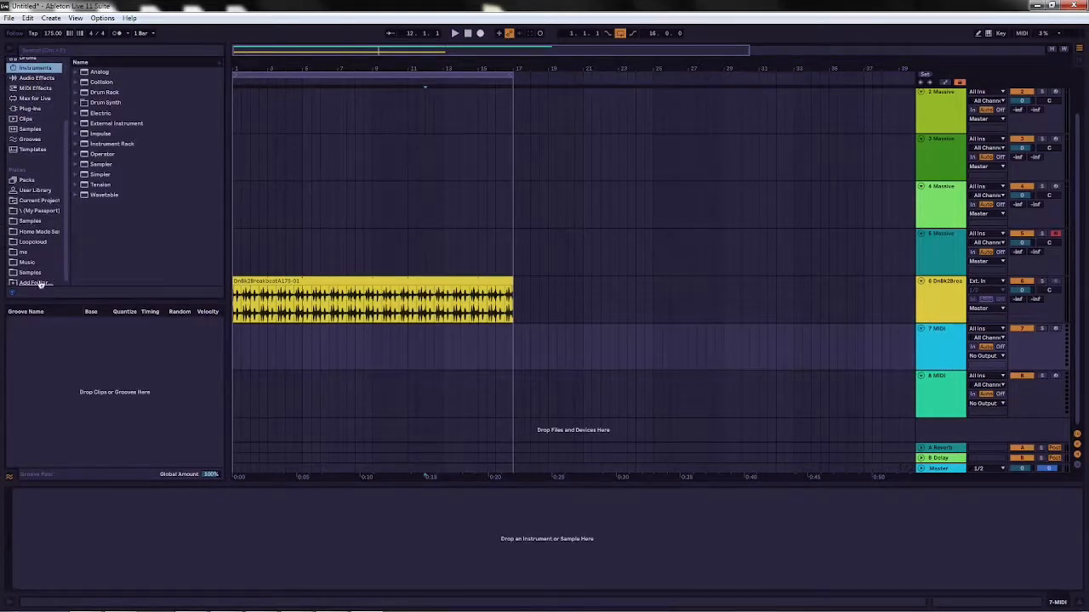
pyautogui.click(34, 282)
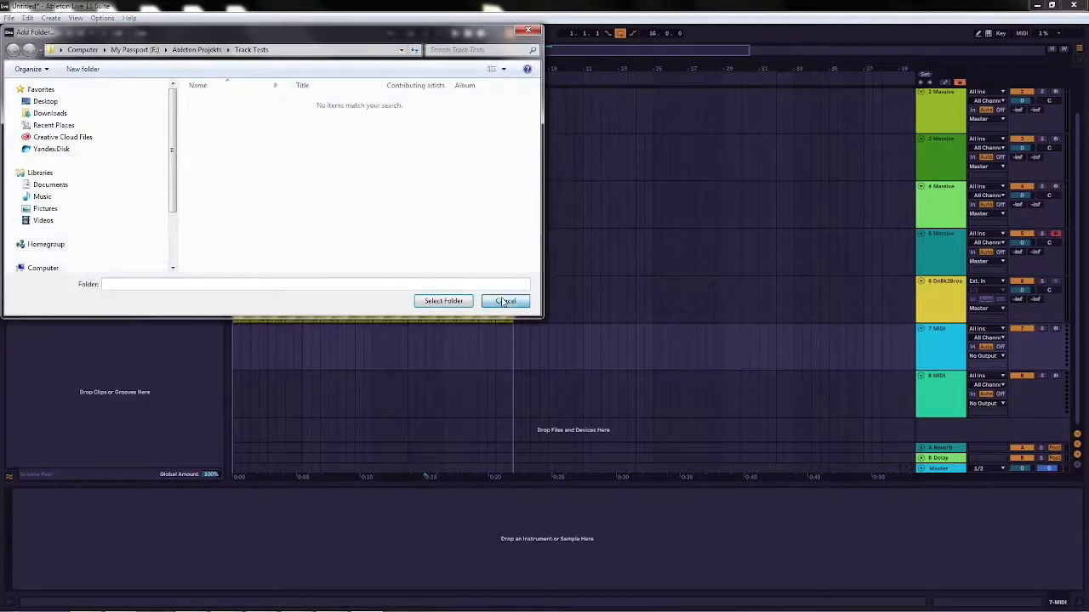
pyautogui.click(505, 300)
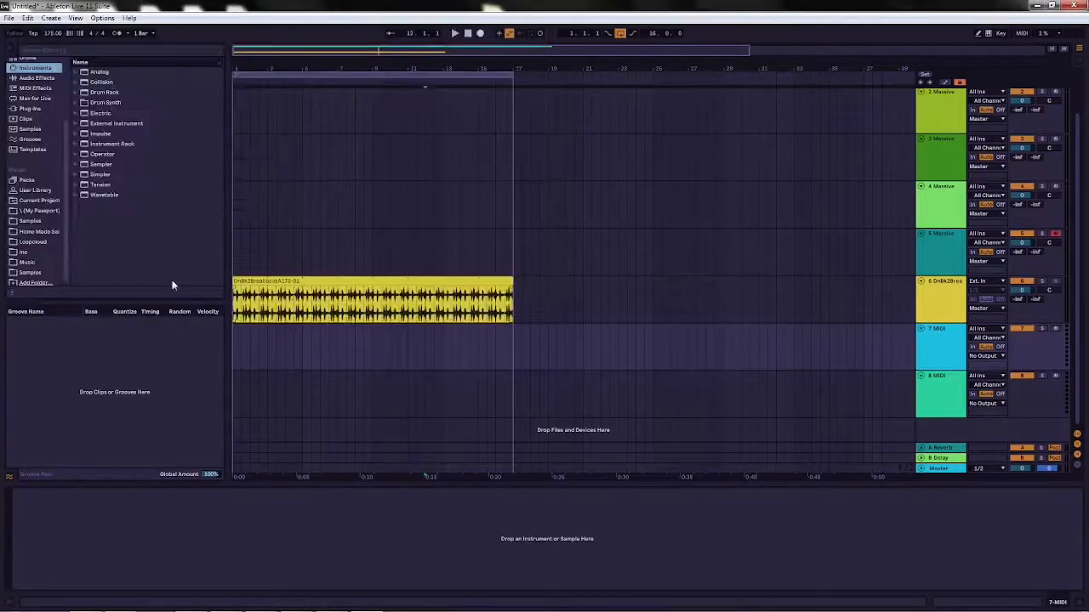
pyautogui.click(30, 272)
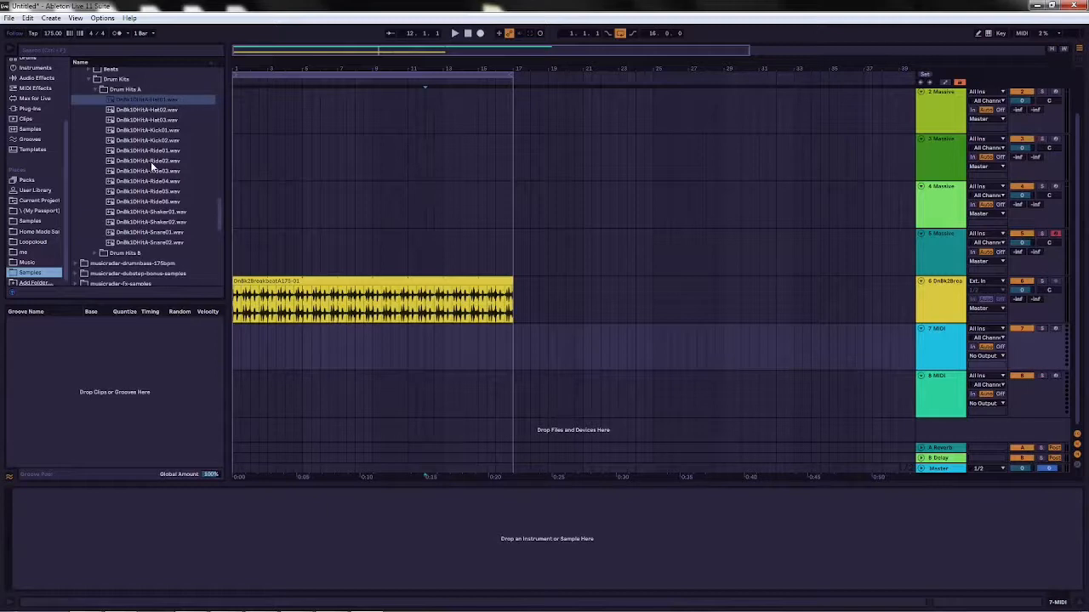
pyautogui.click(143, 131)
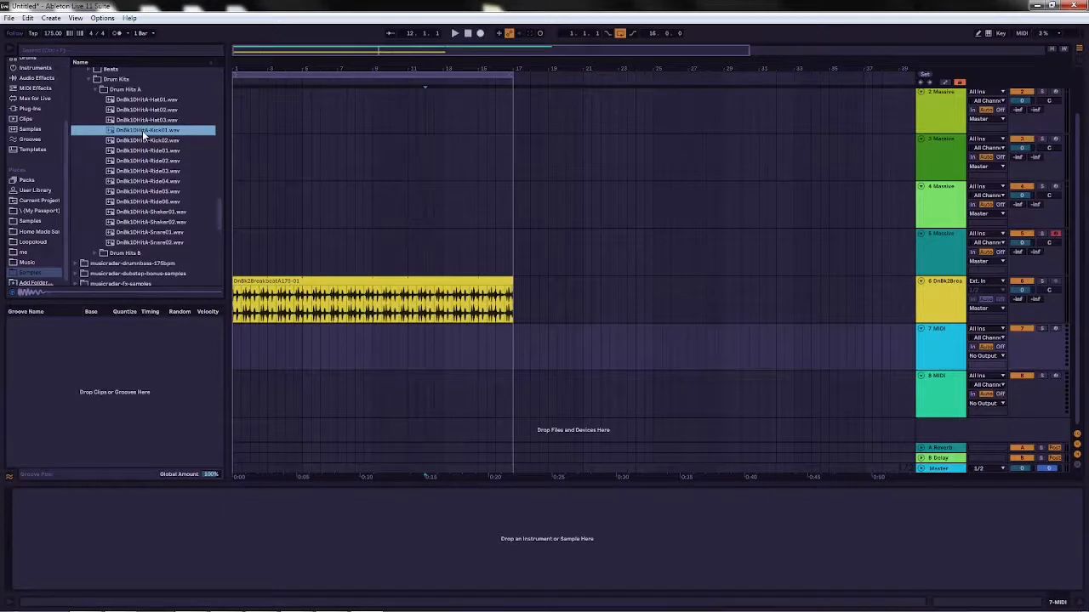
pyautogui.doubleClick(142, 130)
# Step: Audition the snare samples in Drum Hits A and load DnBk1DHitA-Snare02.wav onto the empty MIDI track 8
pyautogui.click(947, 399)
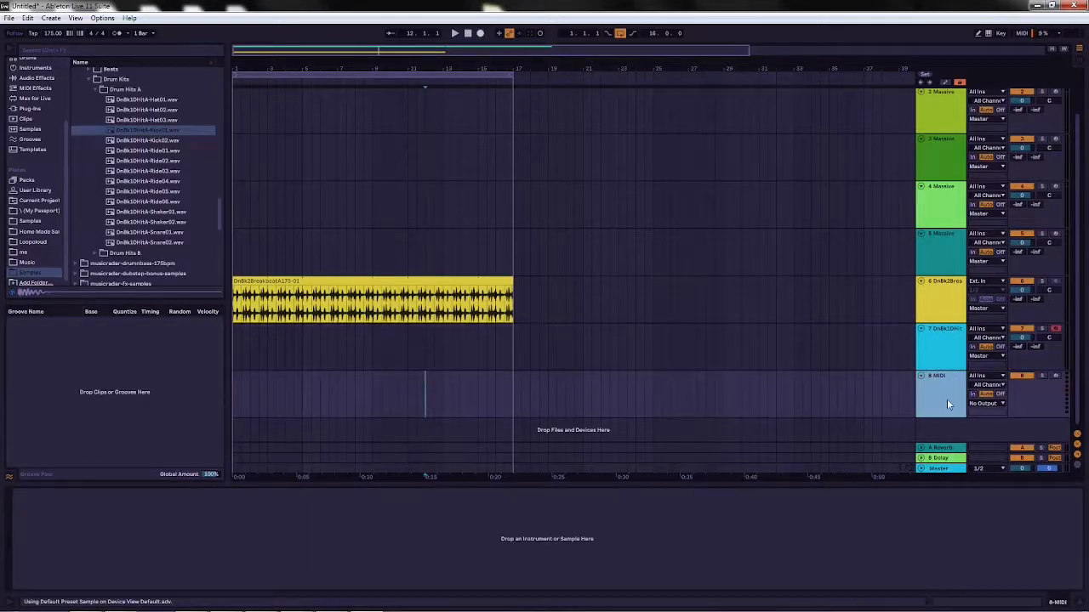
pyautogui.click(140, 222)
pyautogui.click(140, 233)
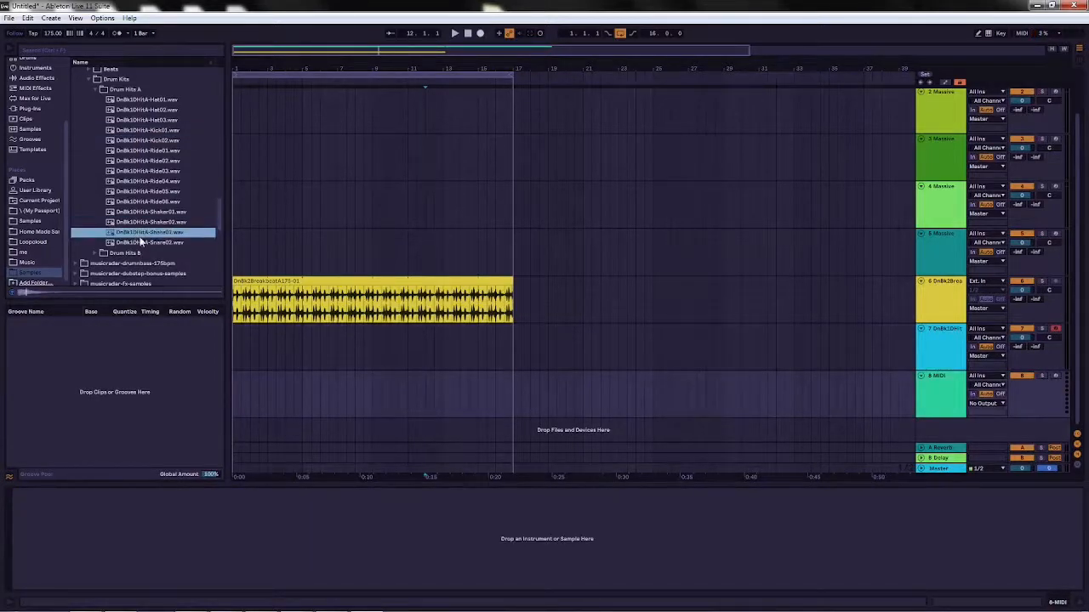
pyautogui.click(140, 241)
pyautogui.doubleClick(143, 242)
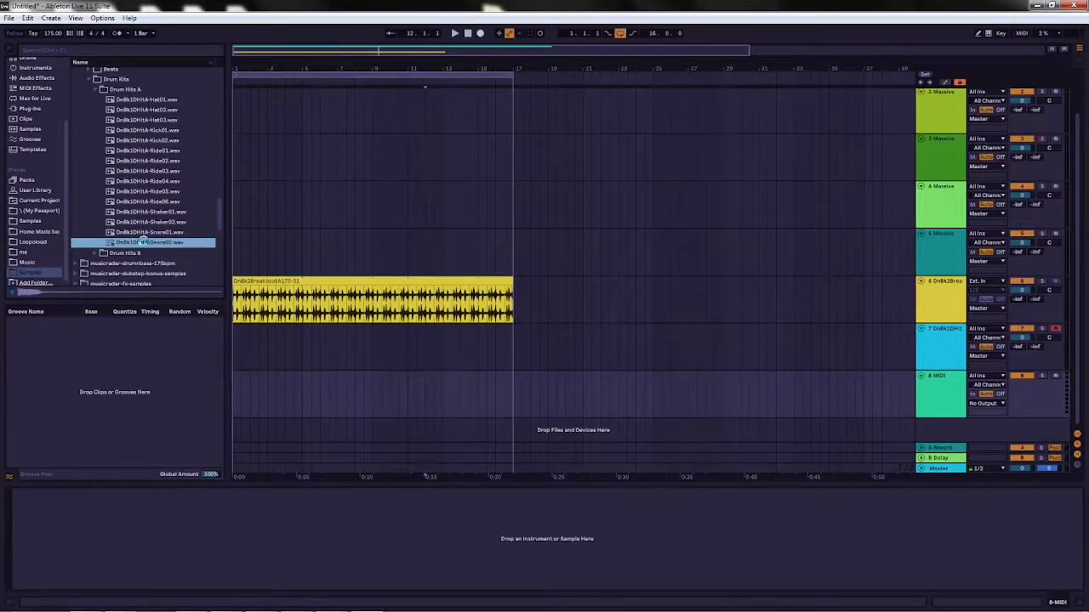
# Step: Add a MIDI track below the snare track and load DnBk1DHitA-Hat03.wav onto it after auditioning the hat samples
pyautogui.click(941, 430)
pyautogui.doubleClick(941, 431)
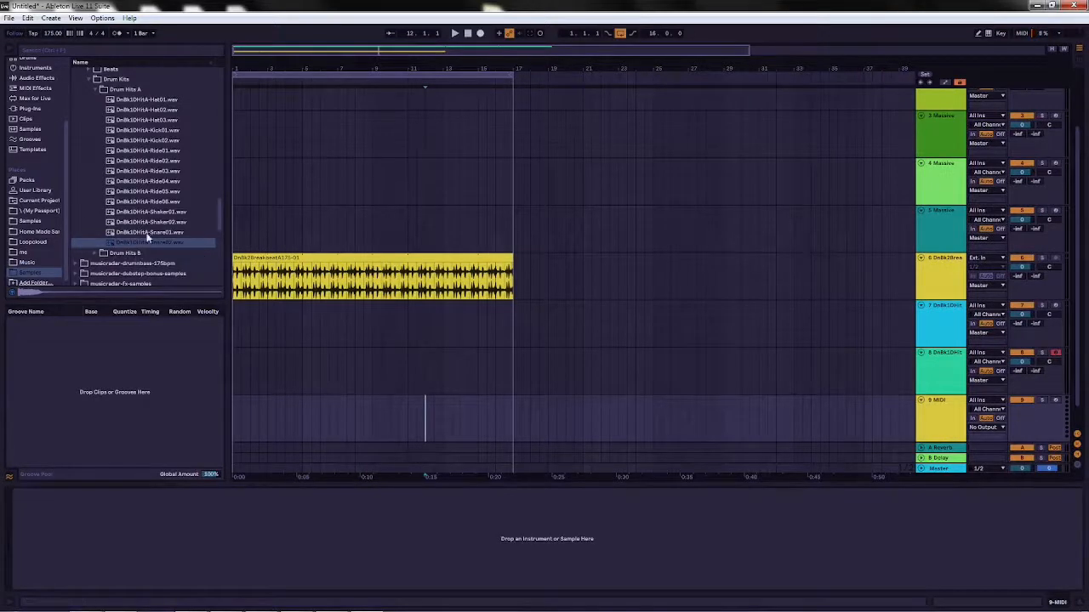
pyautogui.click(136, 109)
pyautogui.click(136, 119)
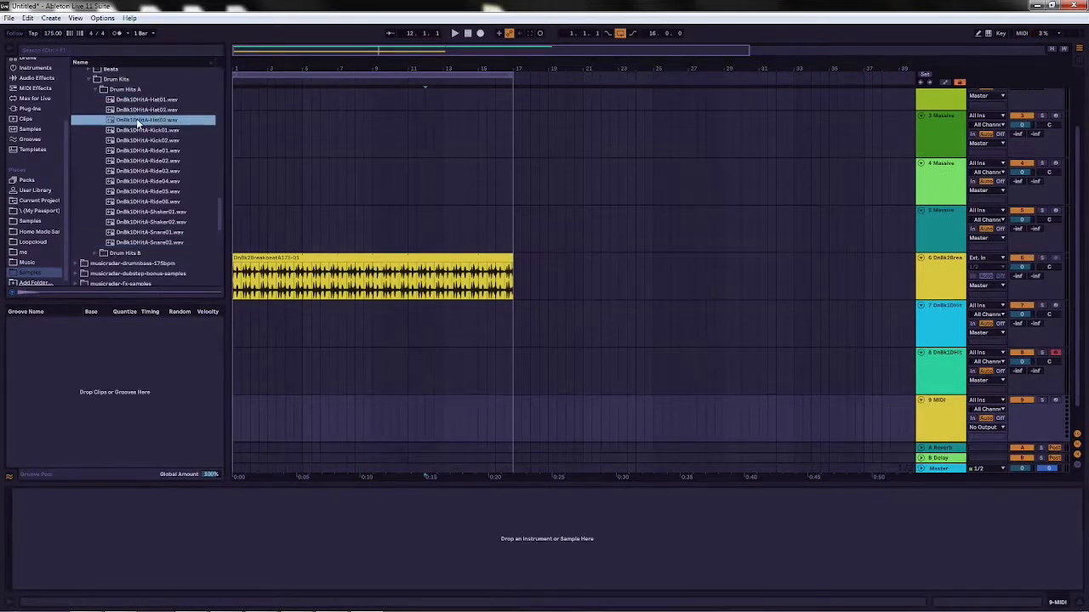
pyautogui.click(150, 100)
pyautogui.click(150, 109)
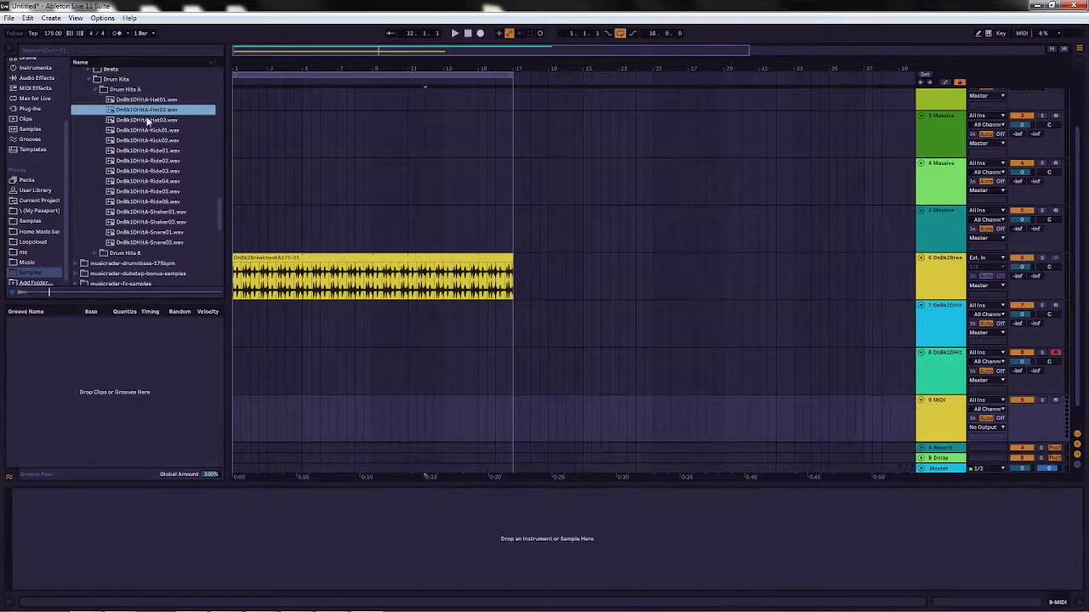
pyautogui.click(148, 121)
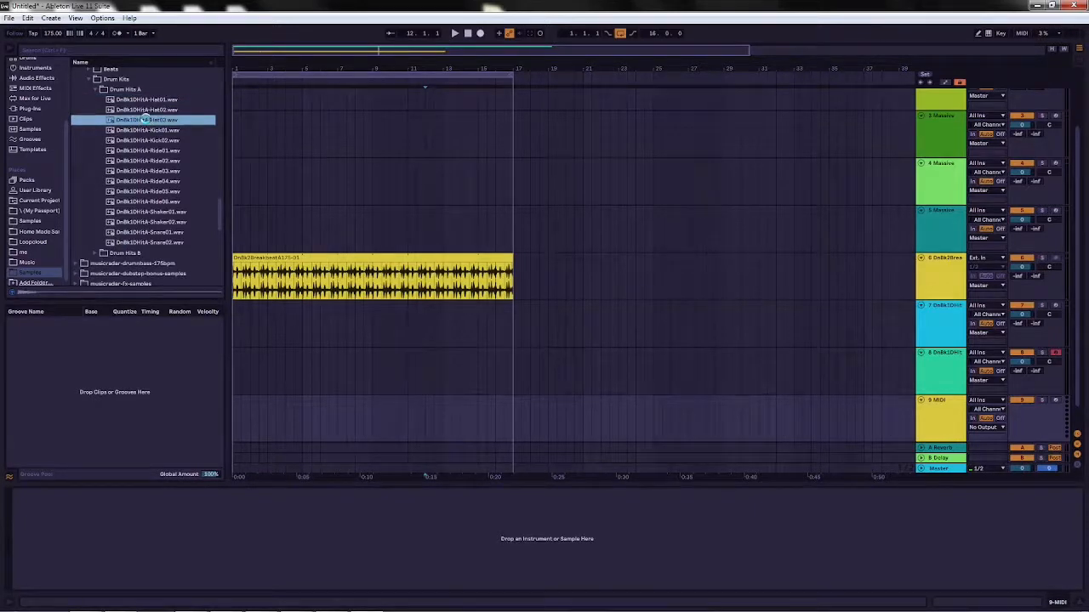
pyautogui.doubleClick(148, 121)
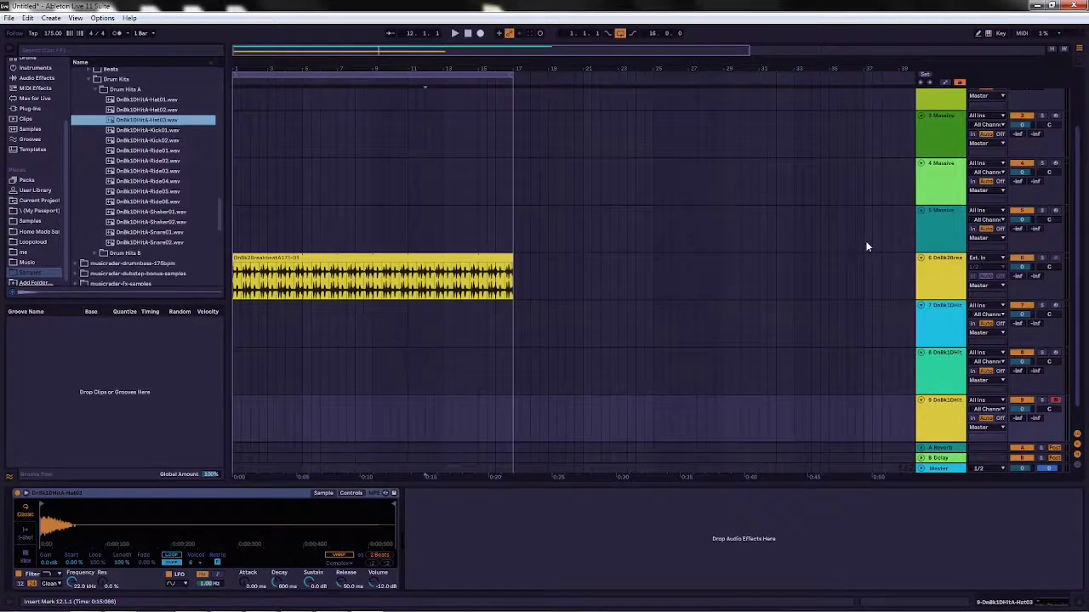
# Step: Insert two new MIDI tracks directly below the breakbeat track, above the drum-hit tracks
pyautogui.scroll(-1, 855, 298)
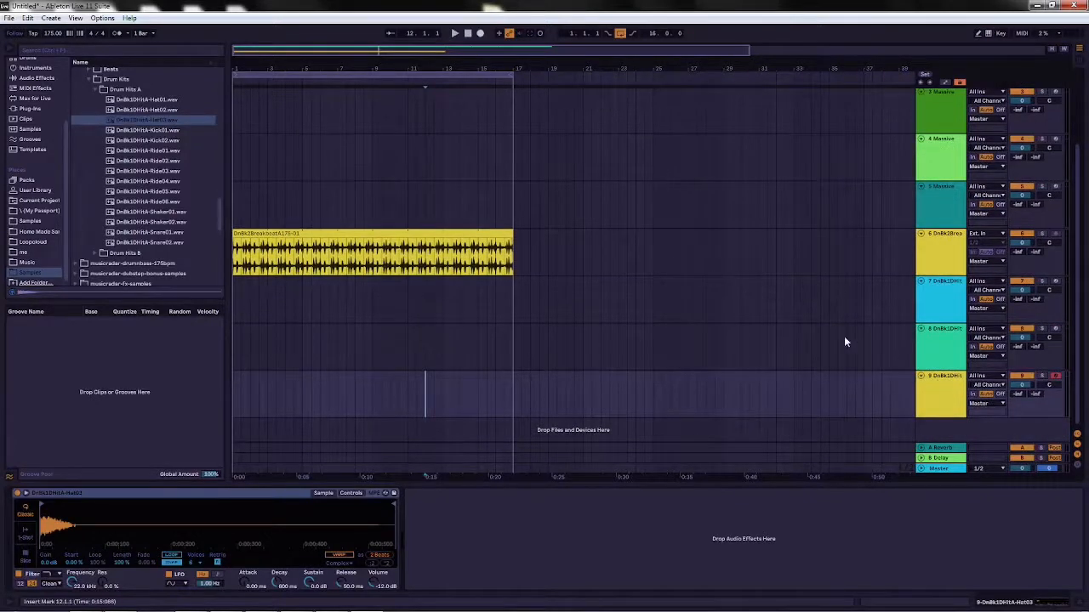
pyautogui.click(953, 262)
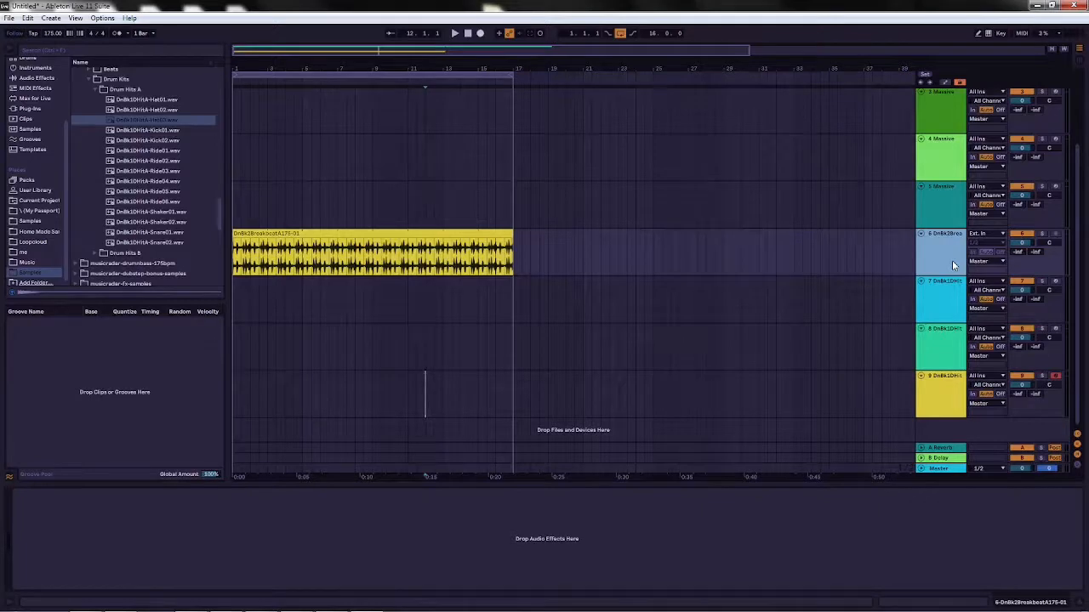
pyautogui.hotkey('ctrl', 'shift', 't')
pyautogui.hotkey('ctrl', 'shift', 't')
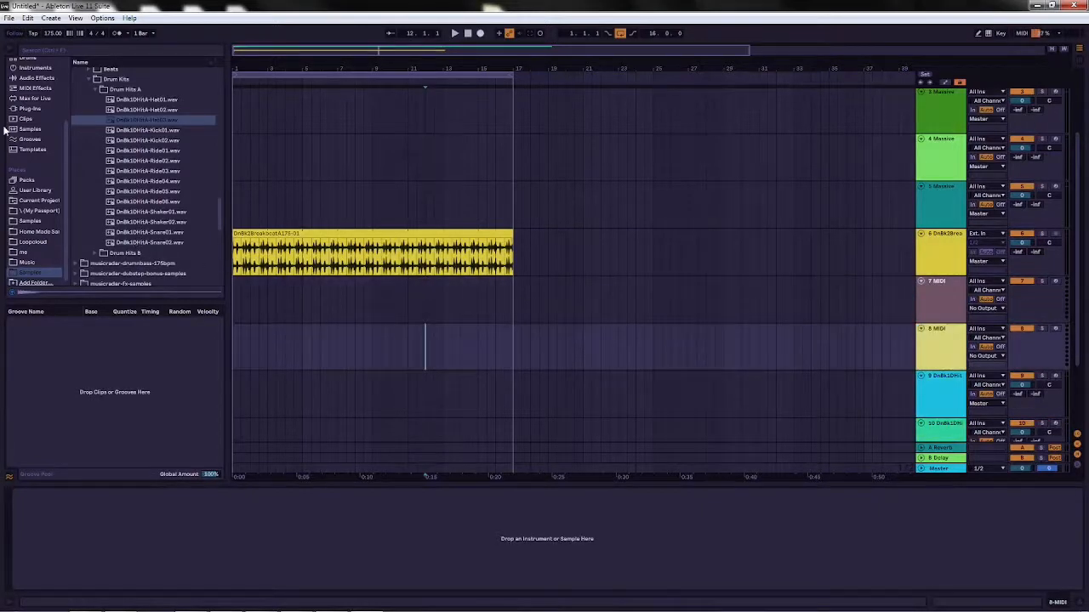
# Step: Load the VST instruments Blade x64 and Predator x64 onto the two empty MIDI tracks below the breakbeat
pyautogui.moveTo(221, 213); pyautogui.dragTo(136, 90)
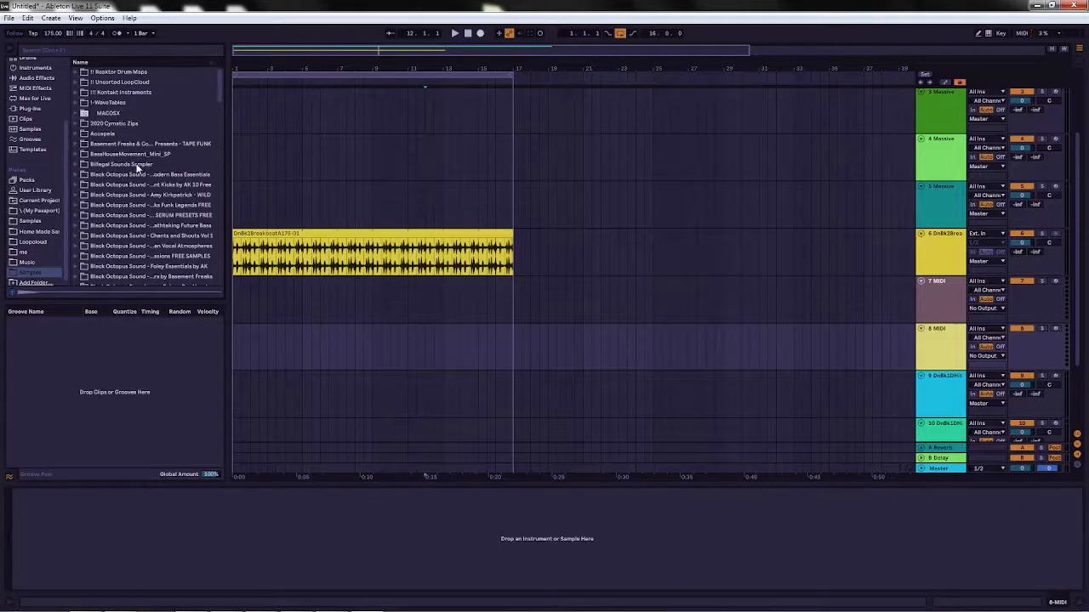
pyautogui.click(31, 111)
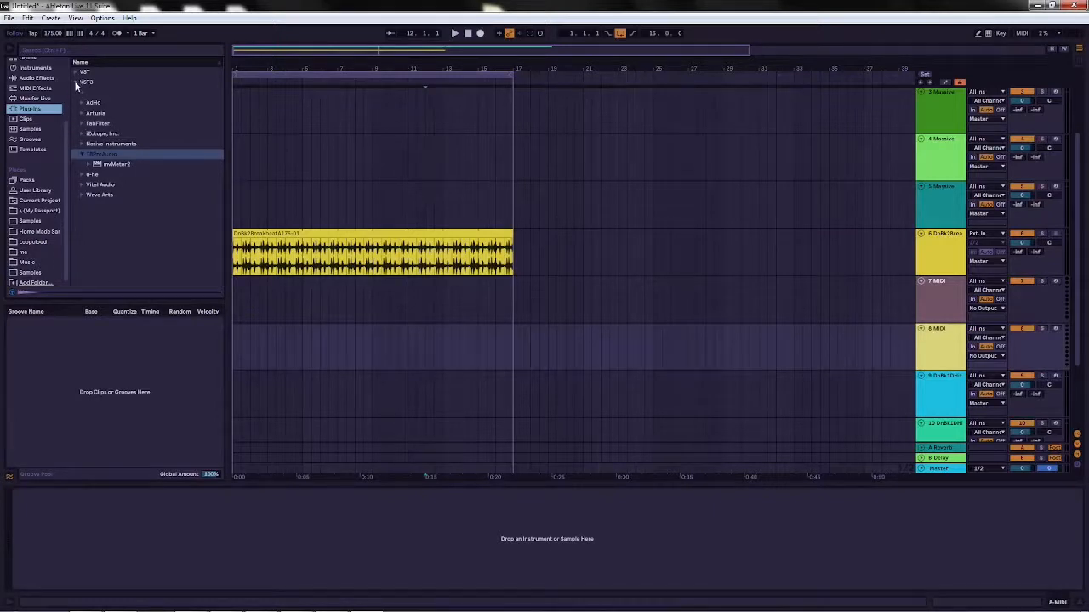
pyautogui.click(74, 72)
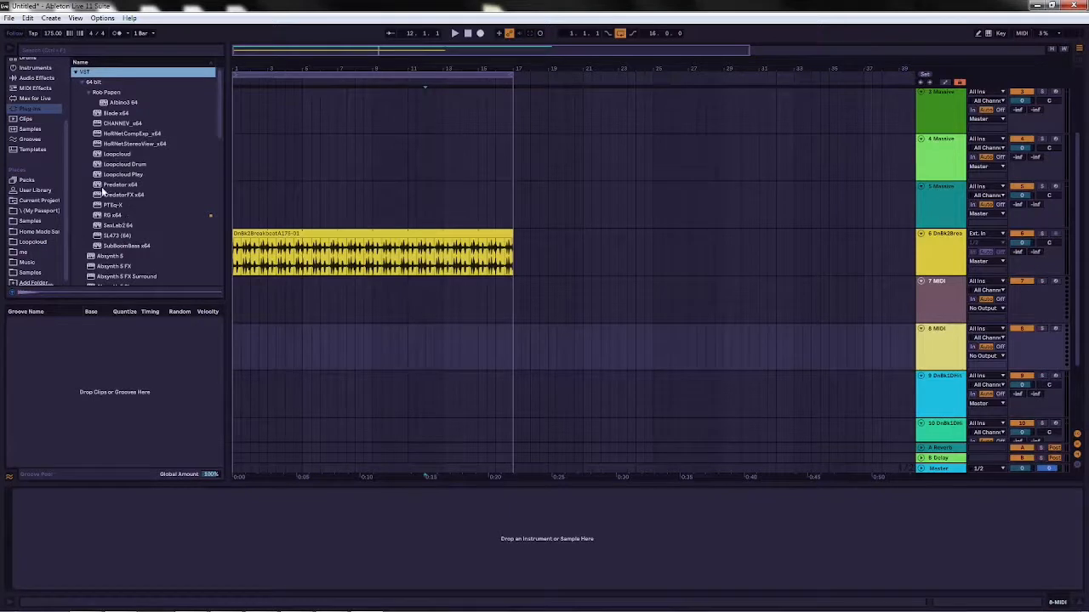
pyautogui.click(112, 114)
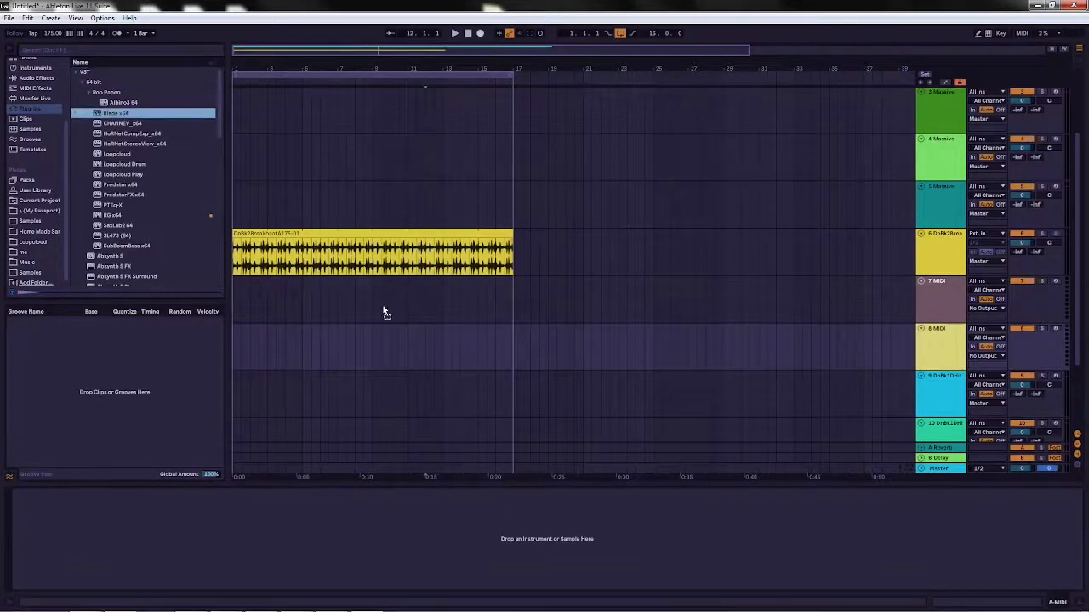
pyautogui.click(119, 185)
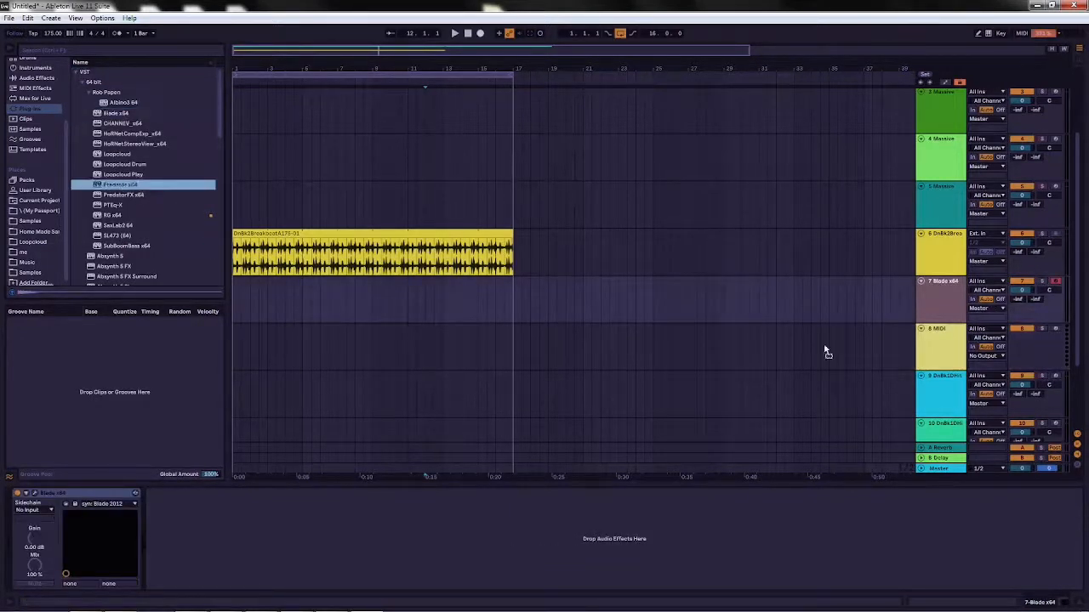
pyautogui.moveTo(389, 341); pyautogui.dragTo(417, 340)
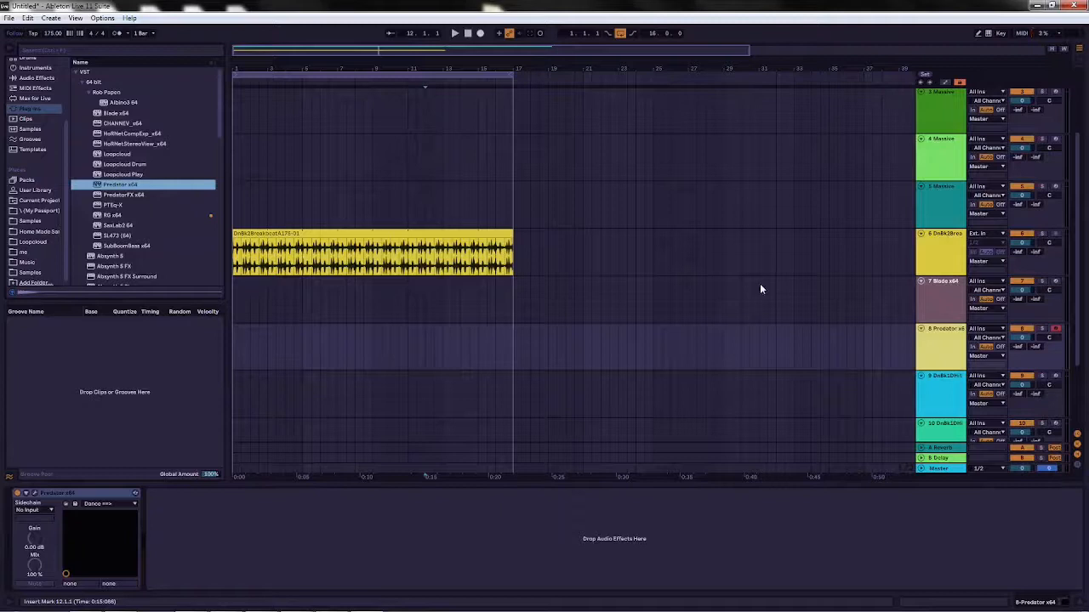
# Step: Copy the first 16 bars of the Kontakt bass clip to bar 1 on each of the four Massive tracks
pyautogui.scroll(3, 706, 255)
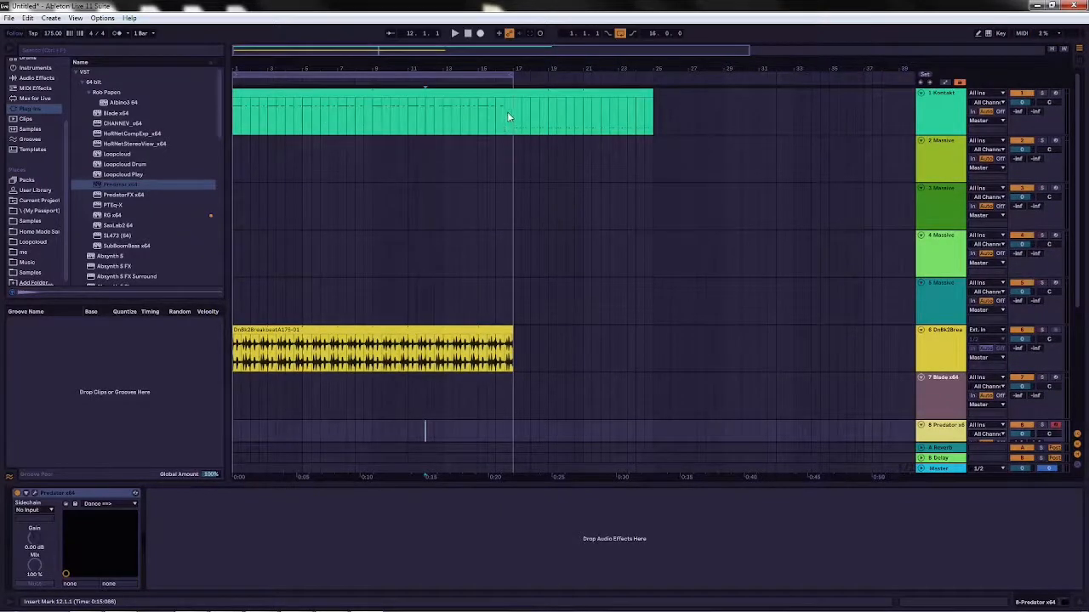
pyautogui.moveTo(510, 111); pyautogui.dragTo(210, 95)
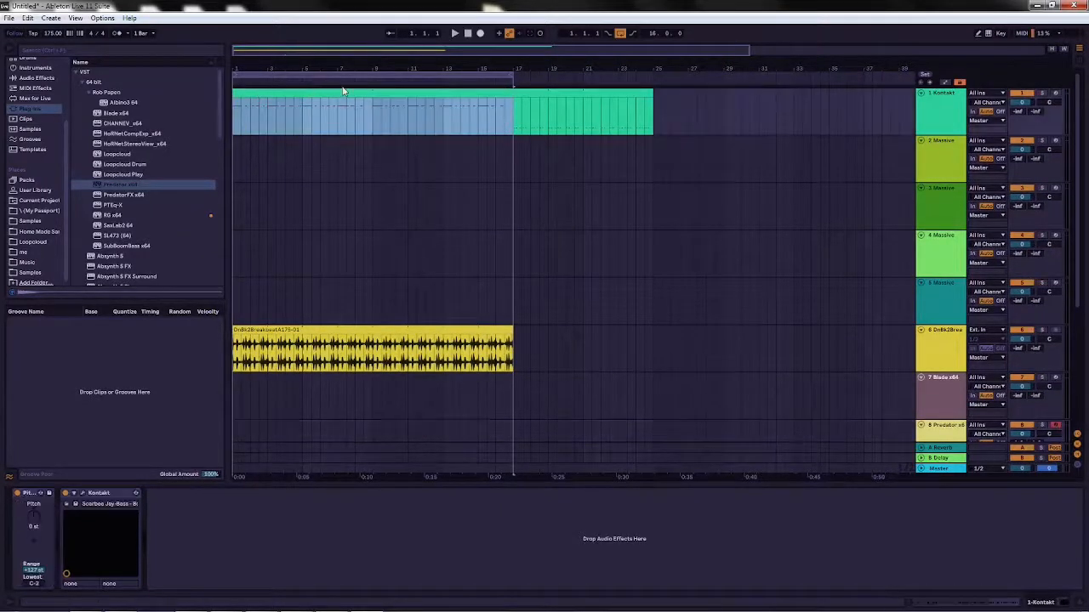
pyautogui.press('Down')
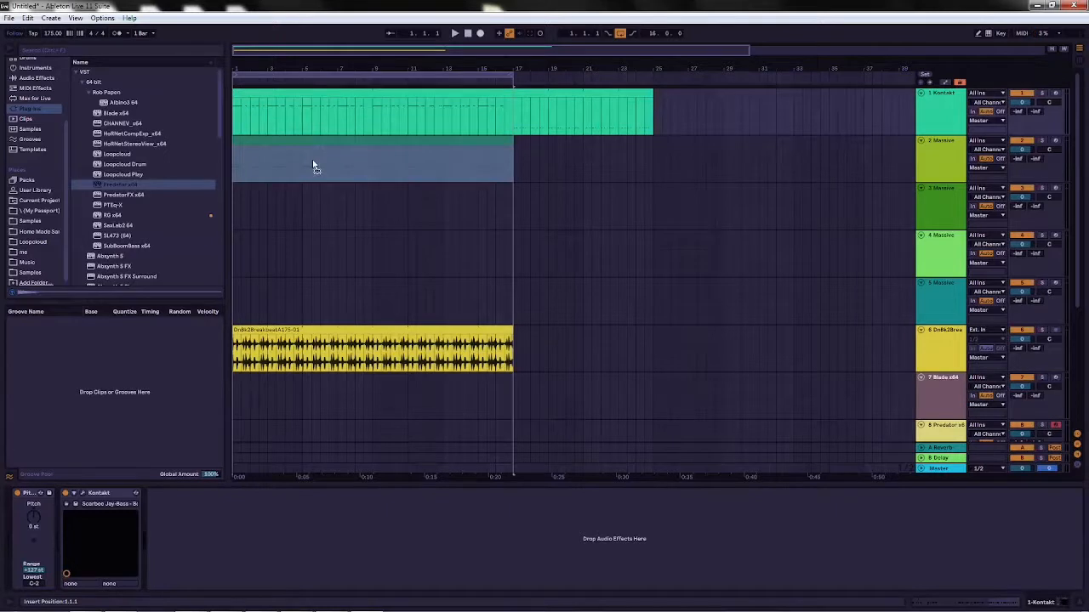
pyautogui.hotkey('ctrl', 'v')
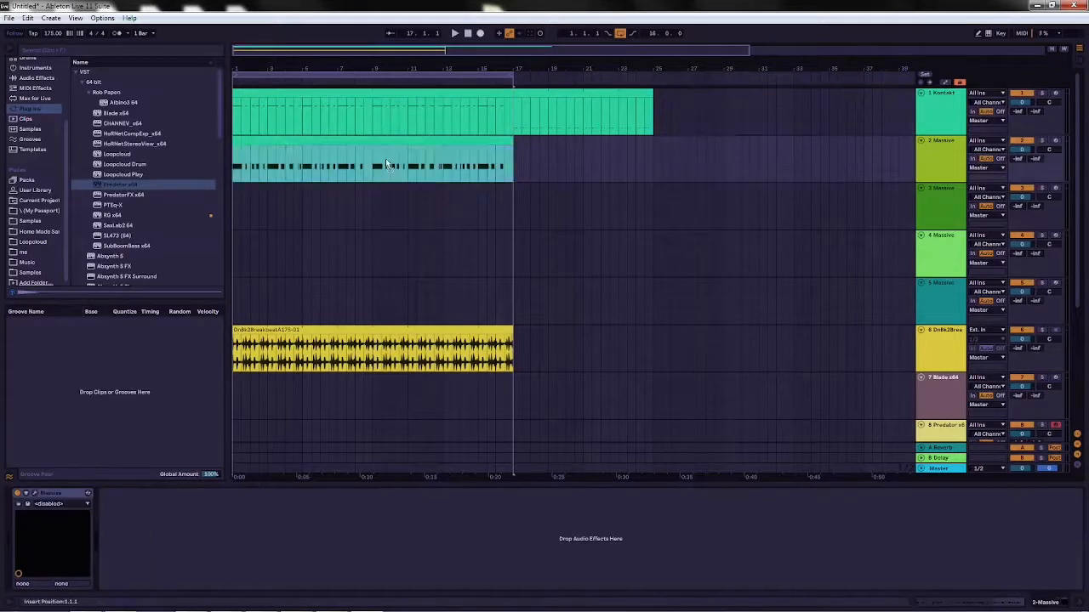
pyautogui.press('Down')
pyautogui.hotkey('ctrl', 'v')
pyautogui.press('Down')
pyautogui.hotkey('ctrl', 'v')
pyautogui.moveTo(396, 236); pyautogui.dragTo(407, 285)
pyautogui.click(421, 237)
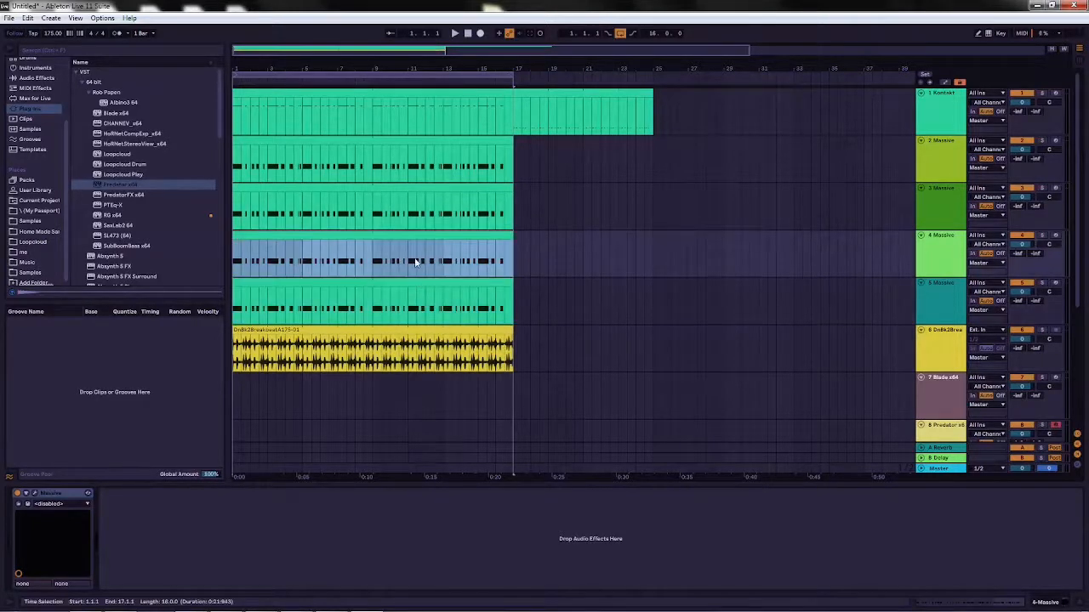
# Step: Paste the 16-bar bass clip at bar 1 on the Blade x64 track
pyautogui.hotkey('ctrl', 'v')
pyautogui.click(423, 398)
pyautogui.hotkey('ctrl', 'v')
pyautogui.scroll(-2, 427, 385)
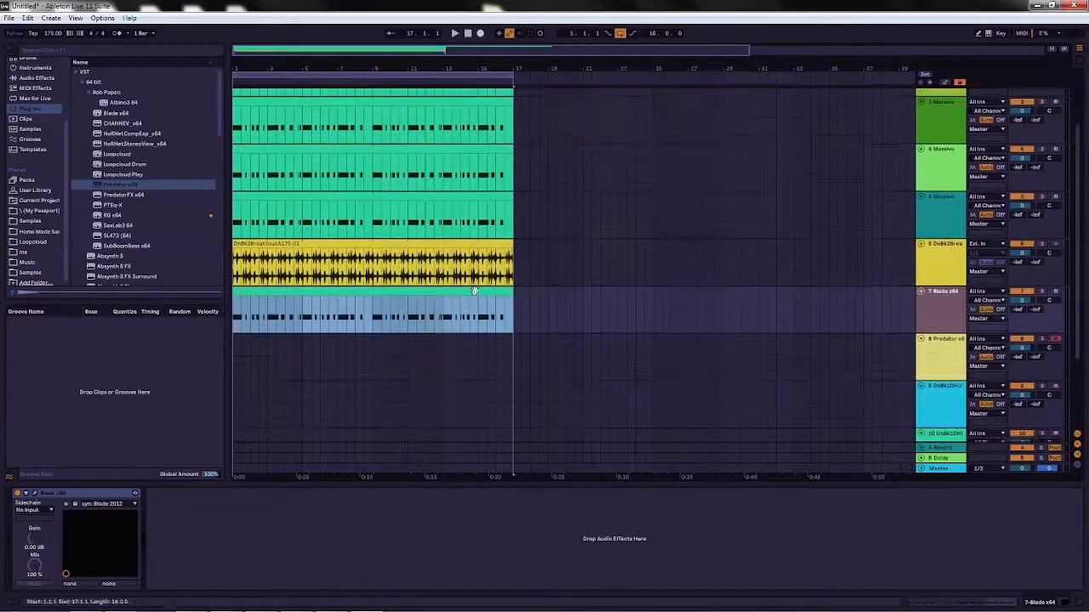
pyautogui.moveTo(467, 293)
pyautogui.mouseDown()
pyautogui.moveTo(457, 384)
pyautogui.moveTo(451, 292)
pyautogui.mouseUp()
# Step: Deactivate the Kontakt track and move the first 16 bars of its clip to start at bar 25
pyautogui.scroll(3, 417, 171)
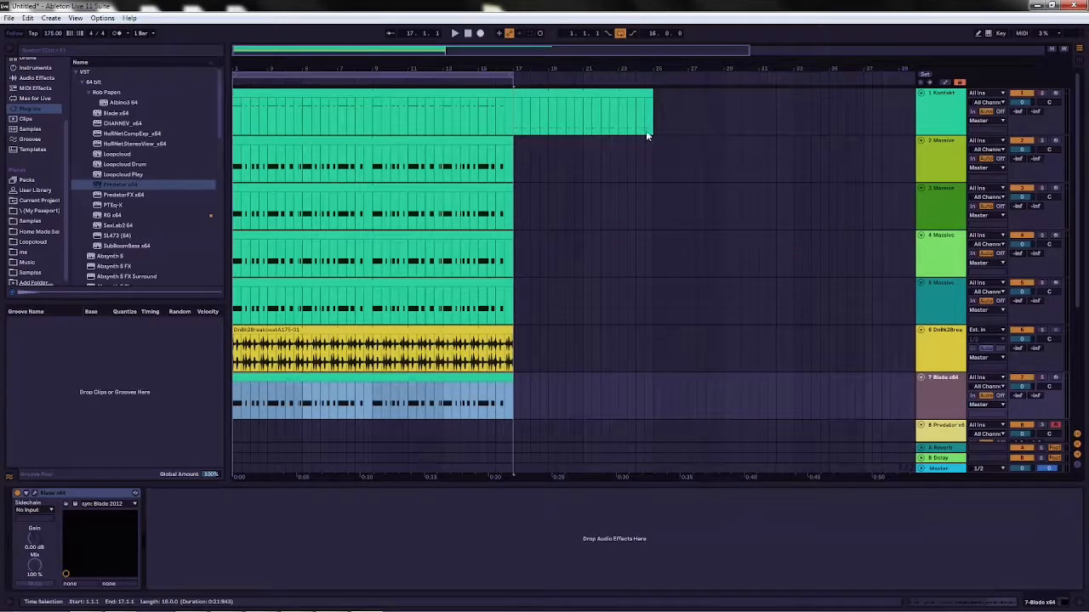
pyautogui.click(353, 92)
pyautogui.moveTo(635, 102); pyautogui.dragTo(915, 110)
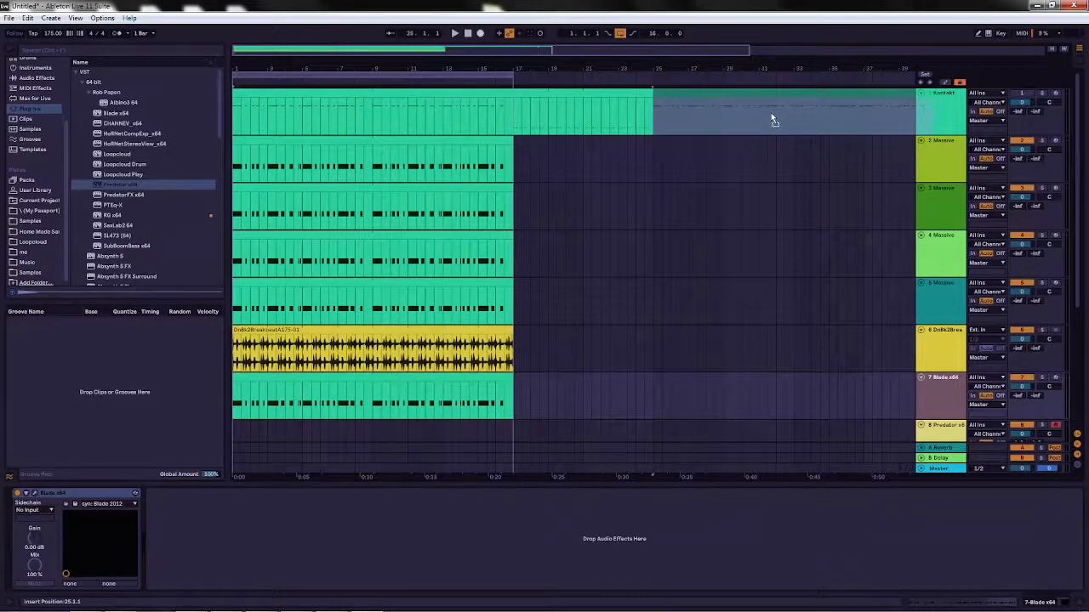
pyautogui.hotkey('ctrl', 'z')
pyautogui.moveTo(249, 71); pyautogui.dragTo(248, 110)
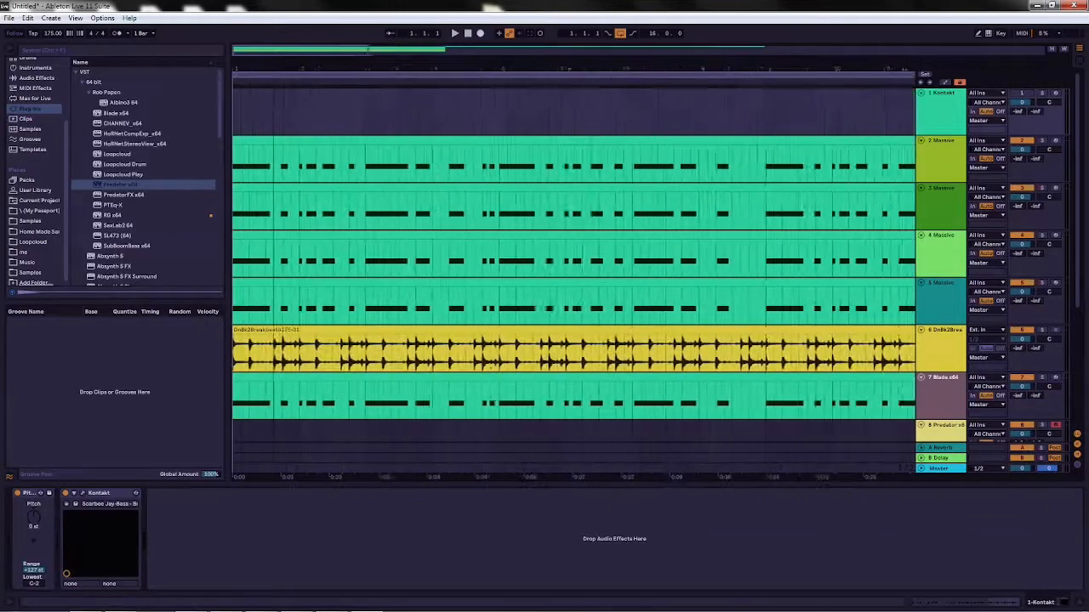
# Step: Delete the section from about 1.3.3 to 2.4.3 from the clip on track 3 Massive
pyautogui.click(443, 173)
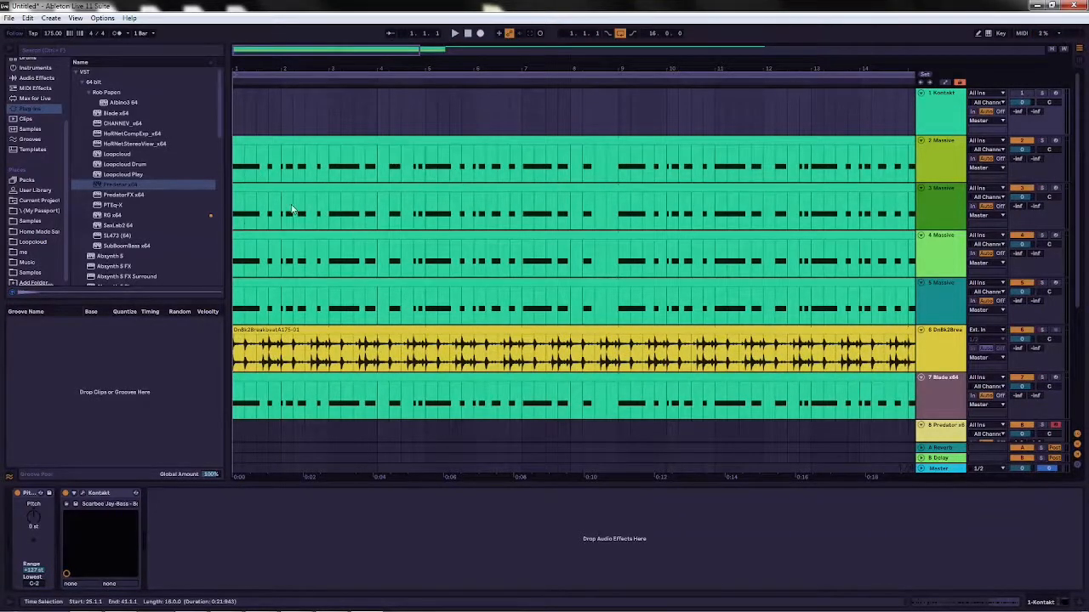
pyautogui.moveTo(268, 198); pyautogui.dragTo(305, 189)
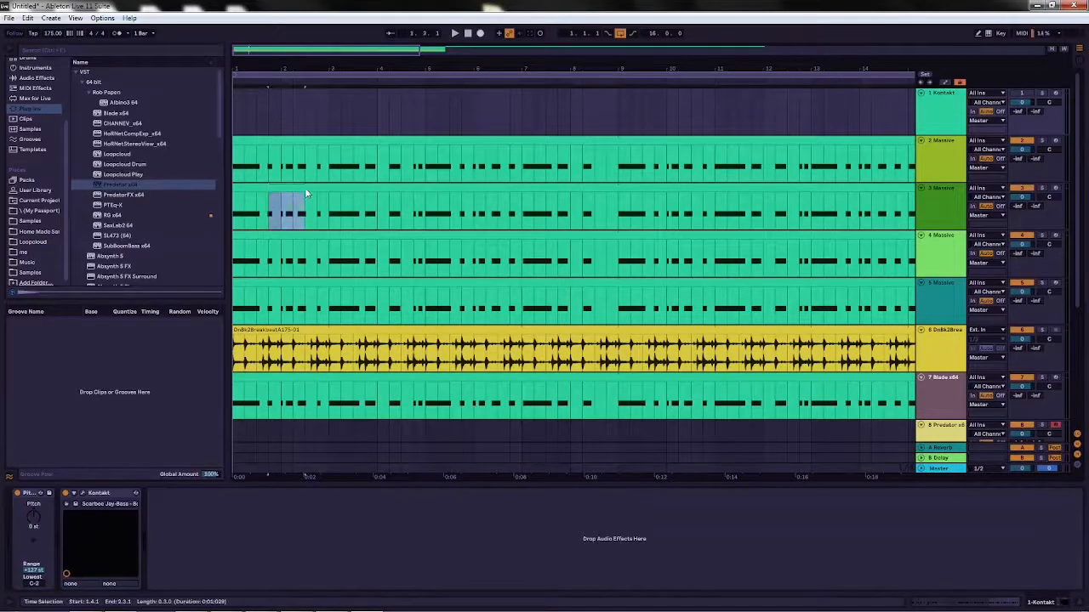
pyautogui.keyDown('ctrl'); pyautogui.scroll(3, 252, 78); pyautogui.keyUp('ctrl')
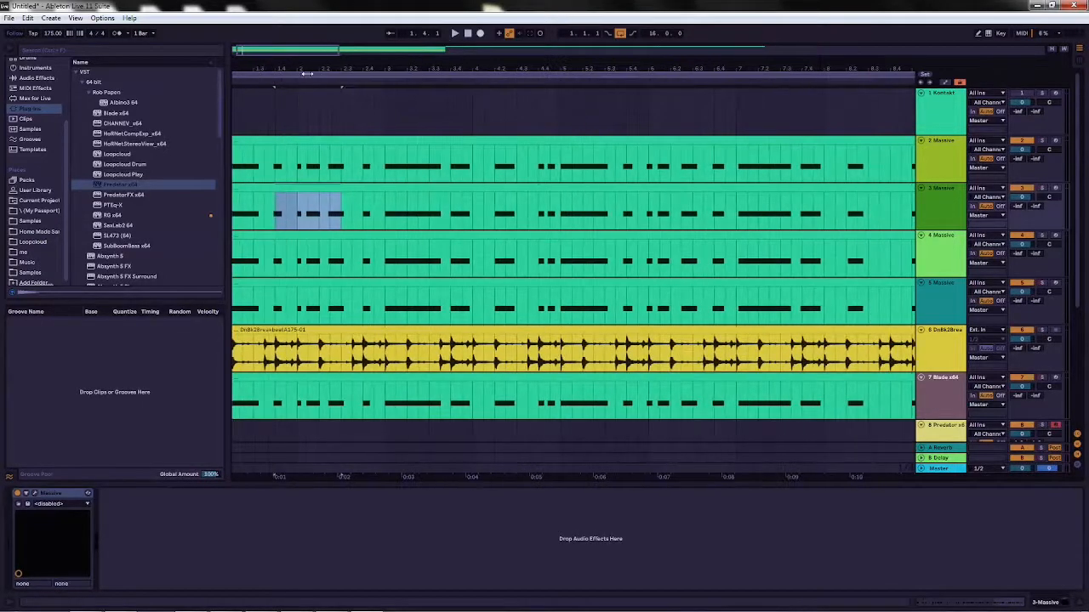
pyautogui.scroll(-3, 321, 68)
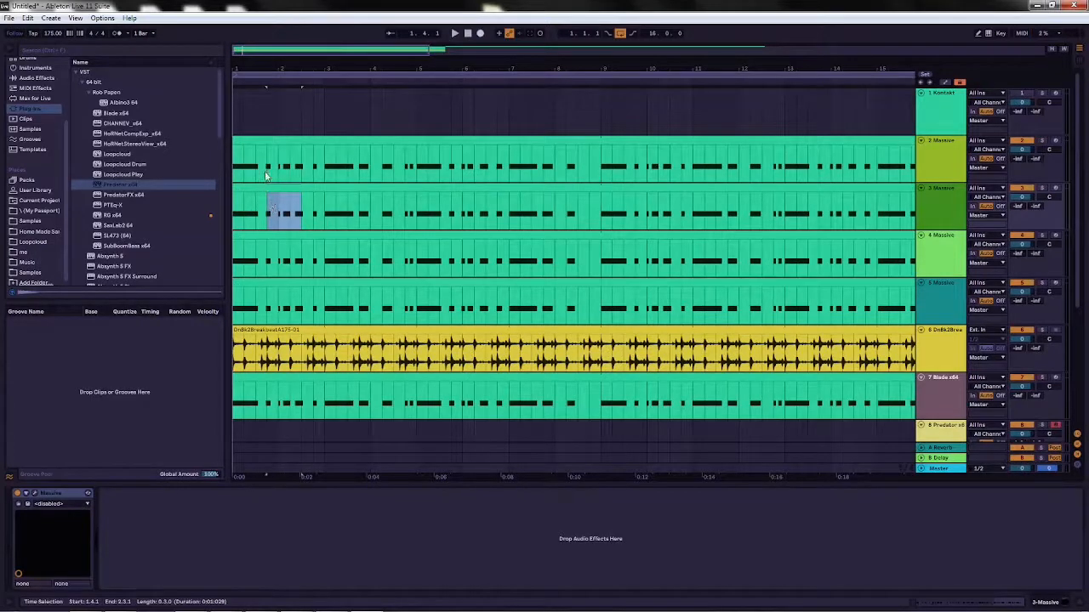
pyautogui.moveTo(265, 206); pyautogui.dragTo(322, 185)
pyautogui.press('Delete')
# Step: Trim the clip starts so the 4 Massive clip begins late in bar 1 and the 5 Massive clip begins at bar 4
pyautogui.moveTo(323, 267); pyautogui.dragTo(262, 271)
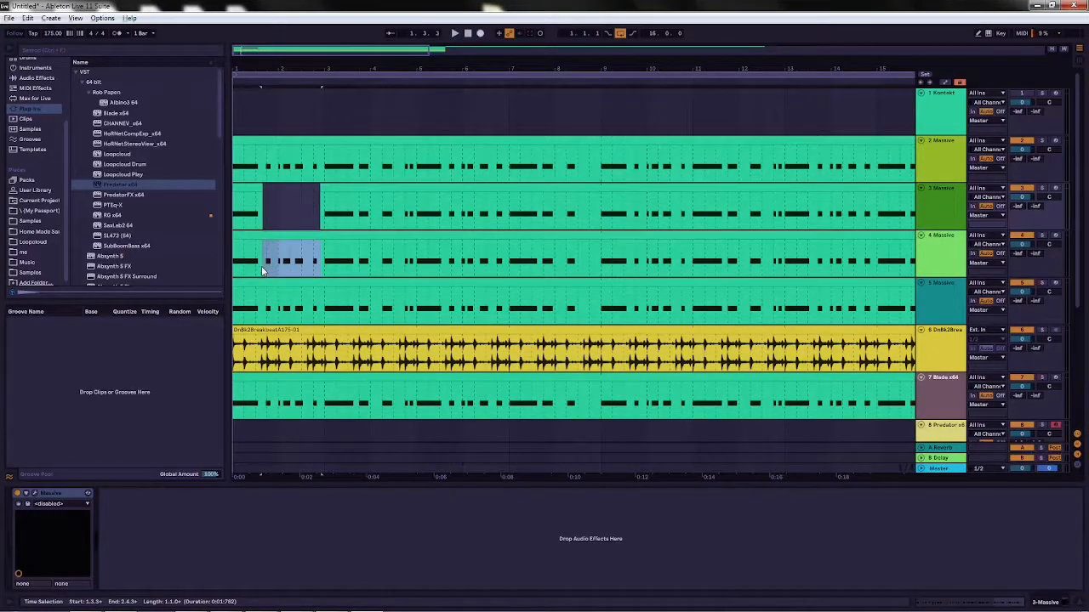
pyautogui.moveTo(258, 256); pyautogui.dragTo(228, 247)
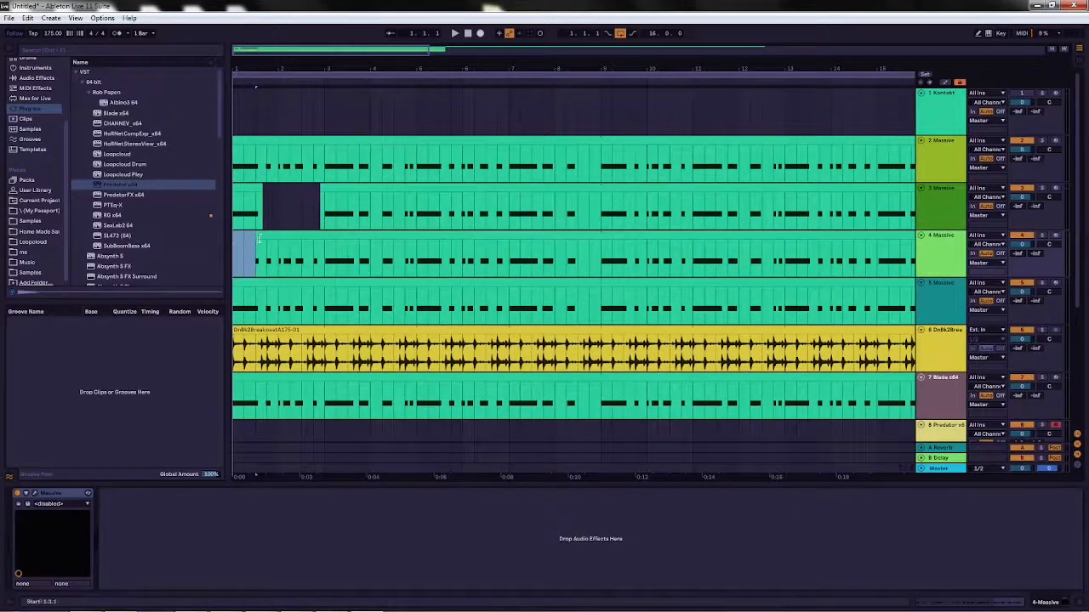
pyautogui.click(259, 244)
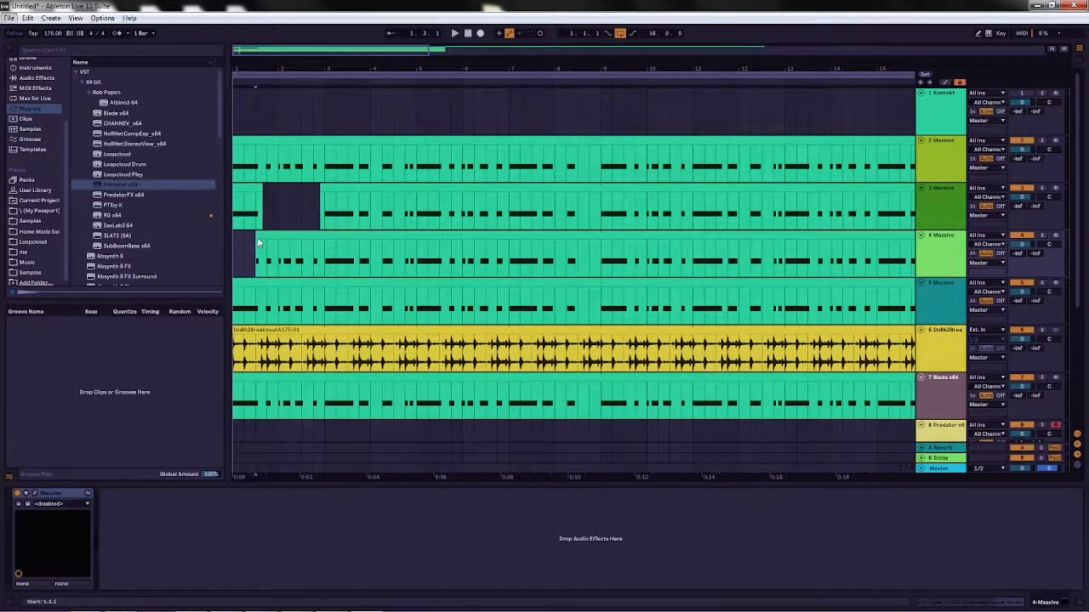
pyautogui.moveTo(244, 245); pyautogui.dragTo(263, 240)
pyautogui.click(237, 282)
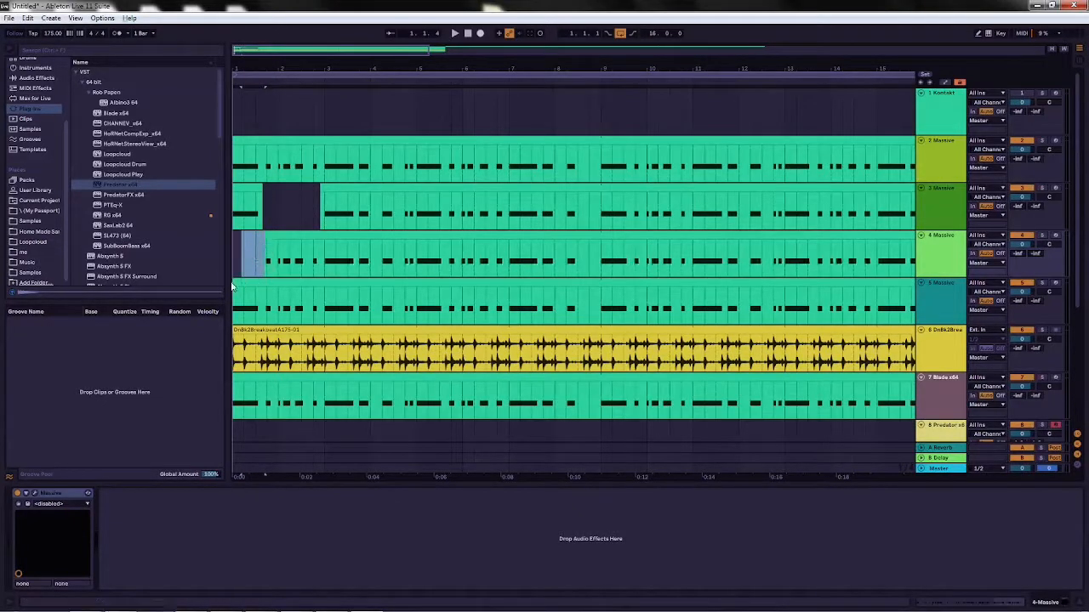
pyautogui.moveTo(236, 282); pyautogui.dragTo(371, 304)
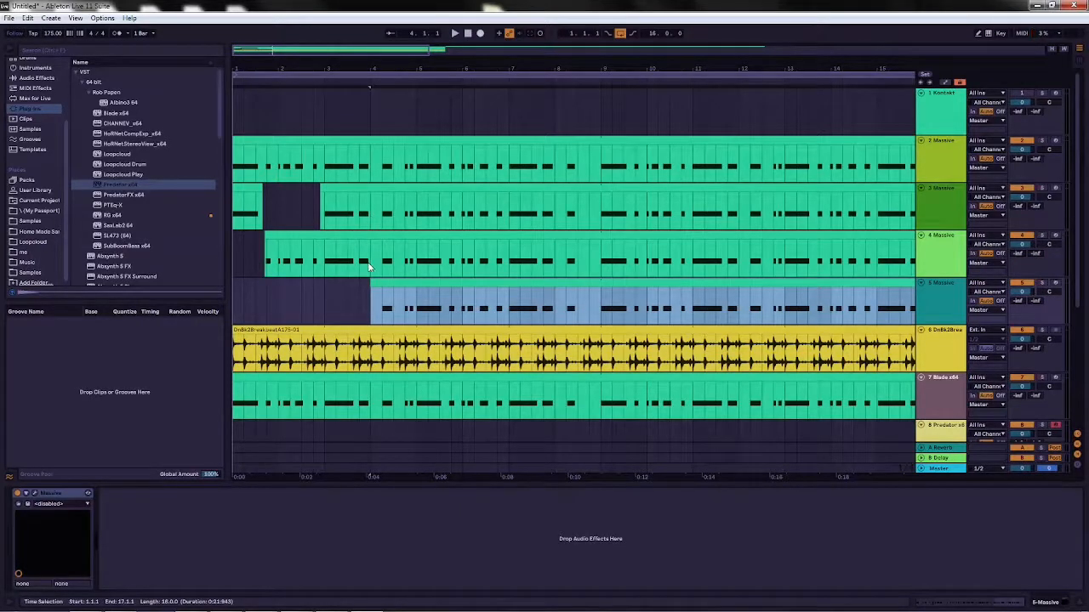
# Step: Delete about 2.4.3 to 4.4.4 from the 4 Massive clip and about 4.1.1 to 4.4.4 from the 3 Massive clip
pyautogui.moveTo(322, 252); pyautogui.dragTo(416, 255)
pyautogui.press('Delete')
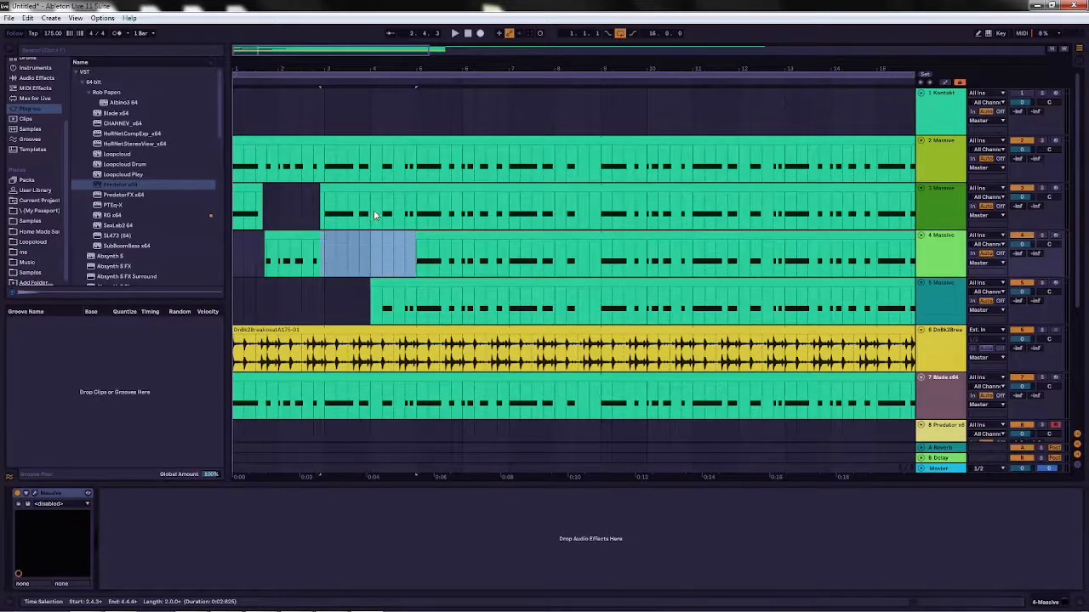
pyautogui.moveTo(373, 204); pyautogui.dragTo(412, 225)
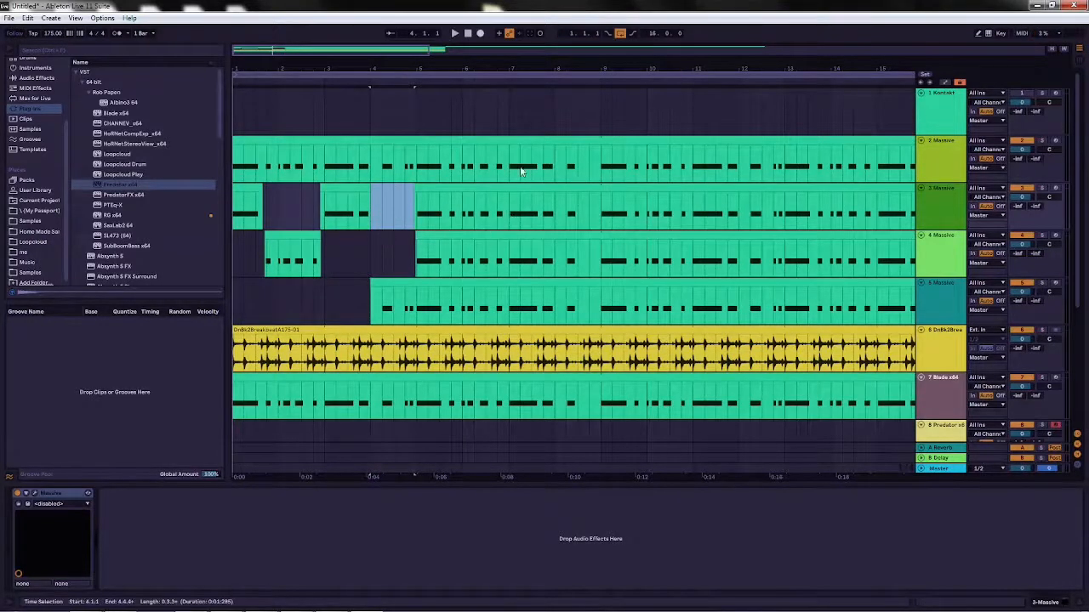
# Step: Delete everything from bar 9 onward on tracks 2 to 7 and shorten the arrangement loop to 8 bars
pyautogui.moveTo(697, 72); pyautogui.dragTo(697, 52)
pyautogui.moveTo(729, 166); pyautogui.dragTo(716, 170)
pyautogui.moveTo(665, 147); pyautogui.dragTo(473, 418)
pyautogui.press('Delete')
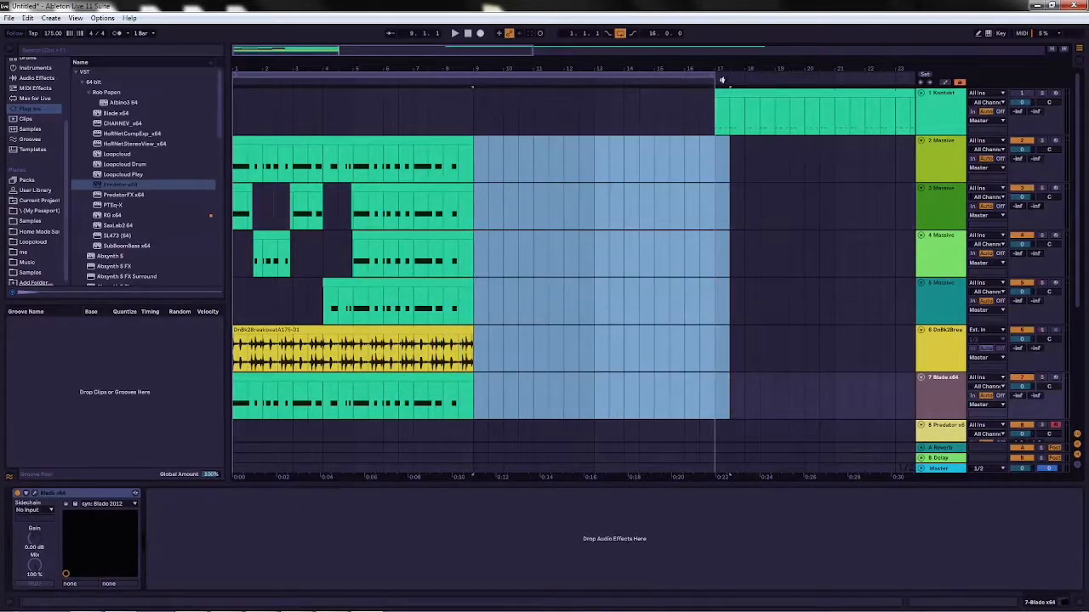
pyautogui.moveTo(712, 76); pyautogui.dragTo(471, 255)
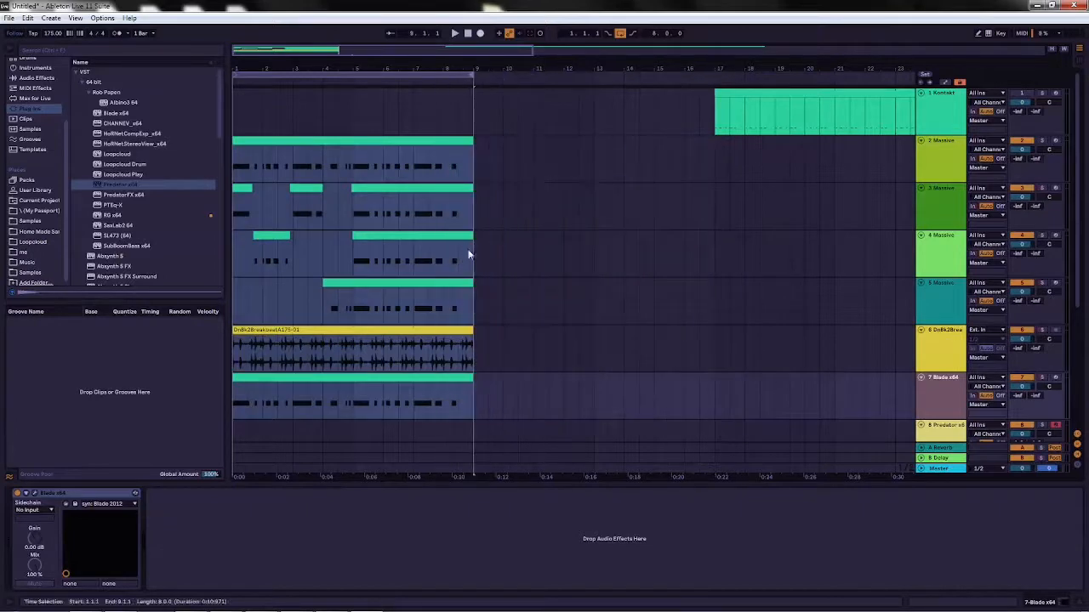
# Step: Delete the clip content from bar 5 to bar 9 on the four Massive tracks
pyautogui.scroll(-2, 451, 297)
pyautogui.scroll(-1, 452, 297)
pyautogui.scroll(3, 396, 220)
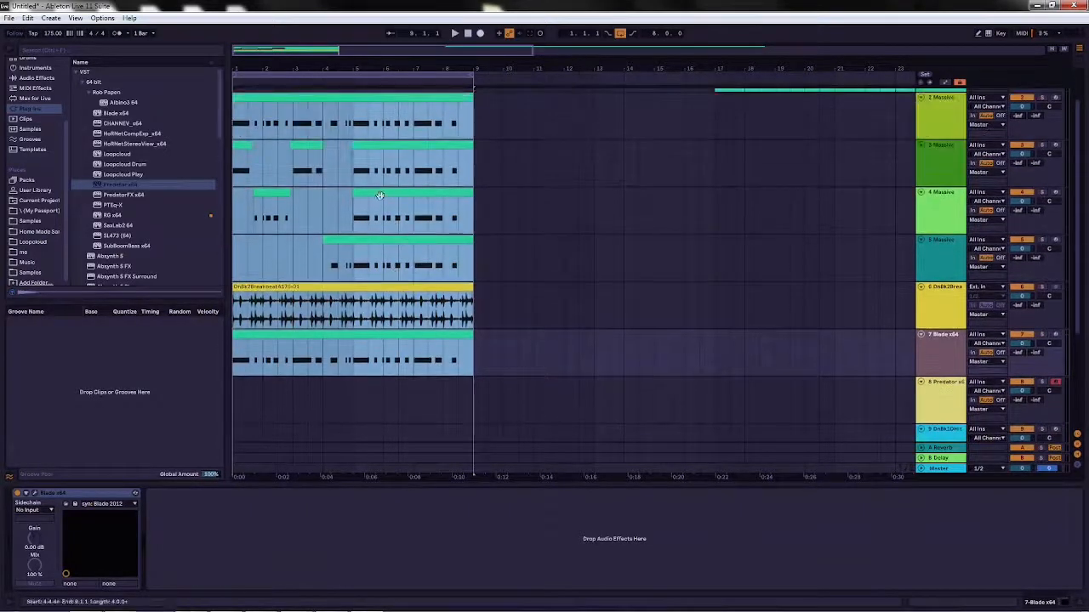
pyautogui.moveTo(281, 68); pyautogui.dragTo(281, 88)
pyautogui.click(648, 246)
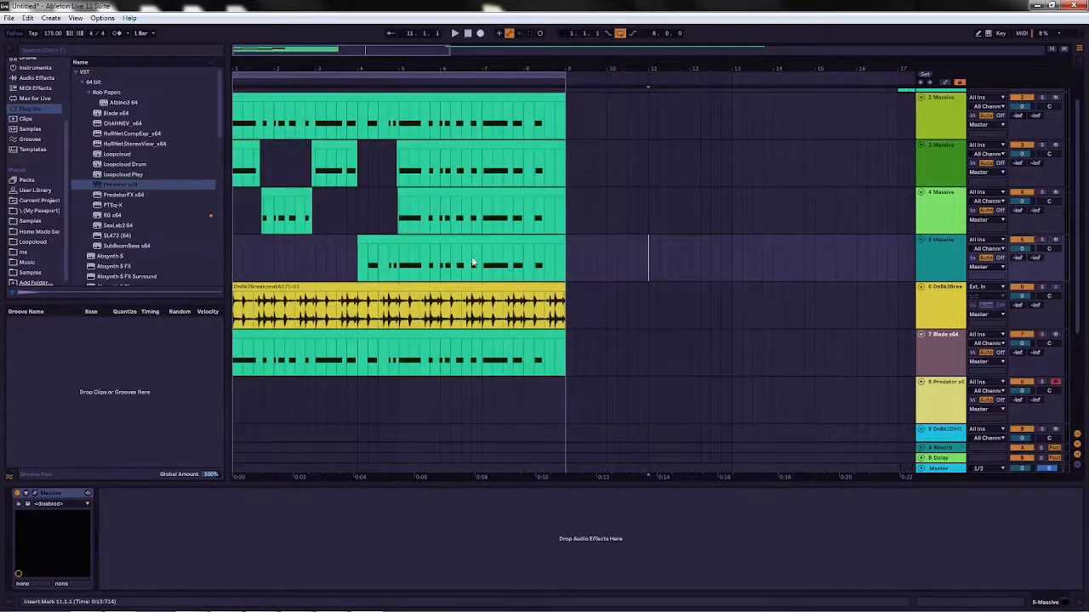
pyautogui.moveTo(584, 277); pyautogui.dragTo(399, 119)
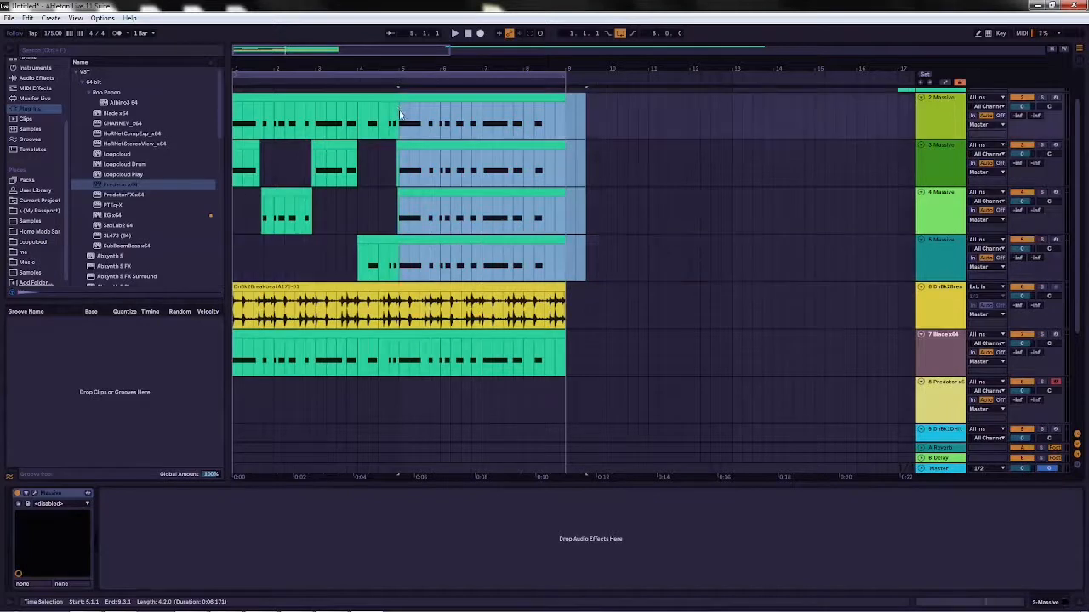
# Step: Duplicate the first four bars of tracks 3, 4 and 5 Massive to bar 5 and extend the 2 Massive clip to bar 9
pyautogui.moveTo(410, 223); pyautogui.dragTo(380, 161)
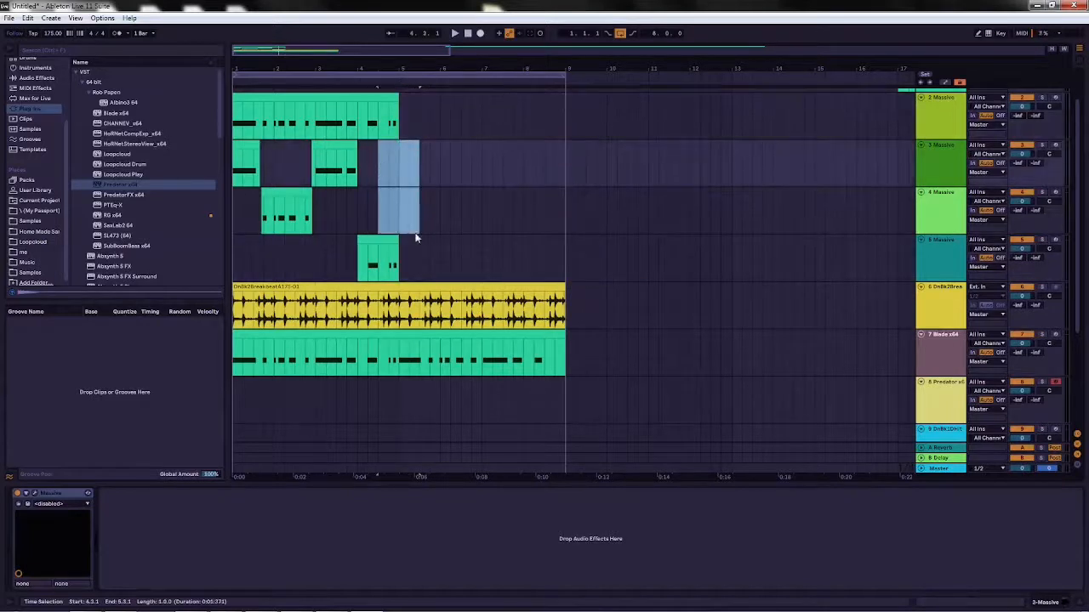
pyautogui.click(418, 259)
pyautogui.moveTo(399, 263); pyautogui.dragTo(441, 163)
pyautogui.moveTo(402, 259); pyautogui.dragTo(235, 160)
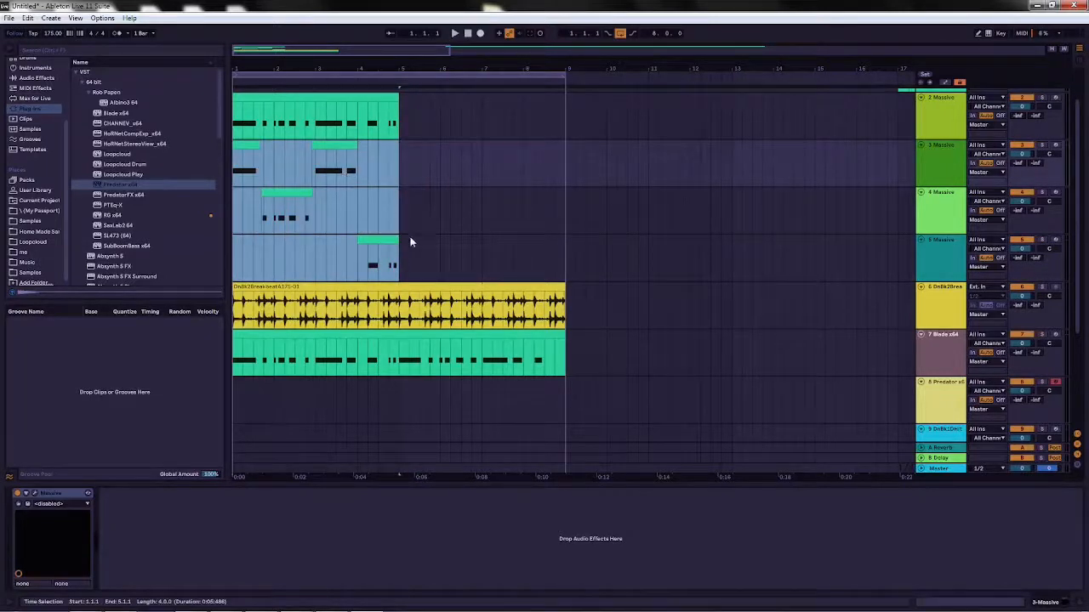
pyautogui.hotkey('ctrl', 'd')
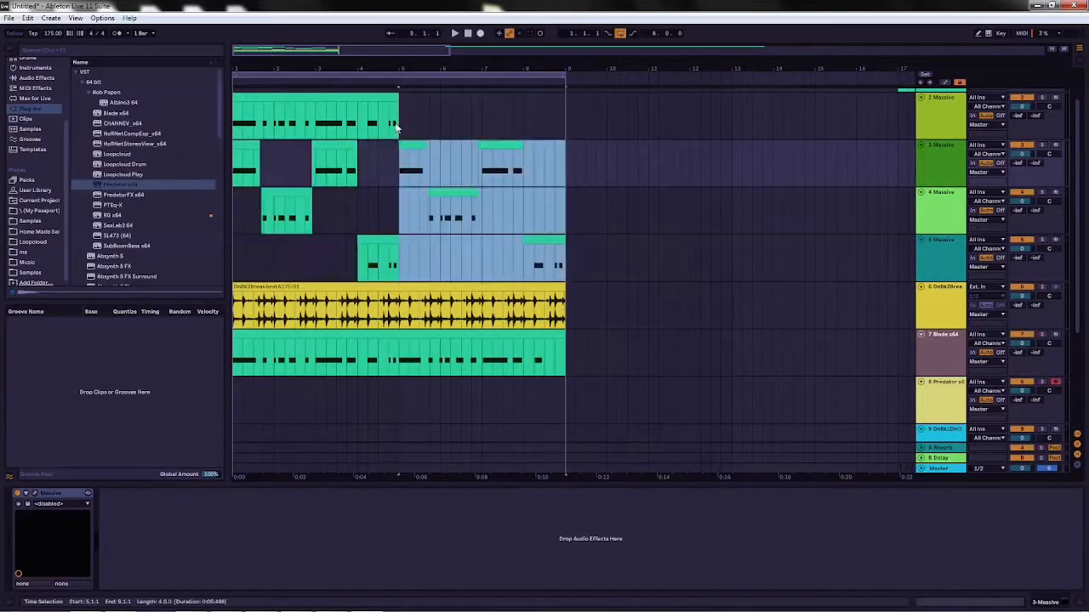
pyautogui.moveTo(394, 96); pyautogui.dragTo(565, 111)
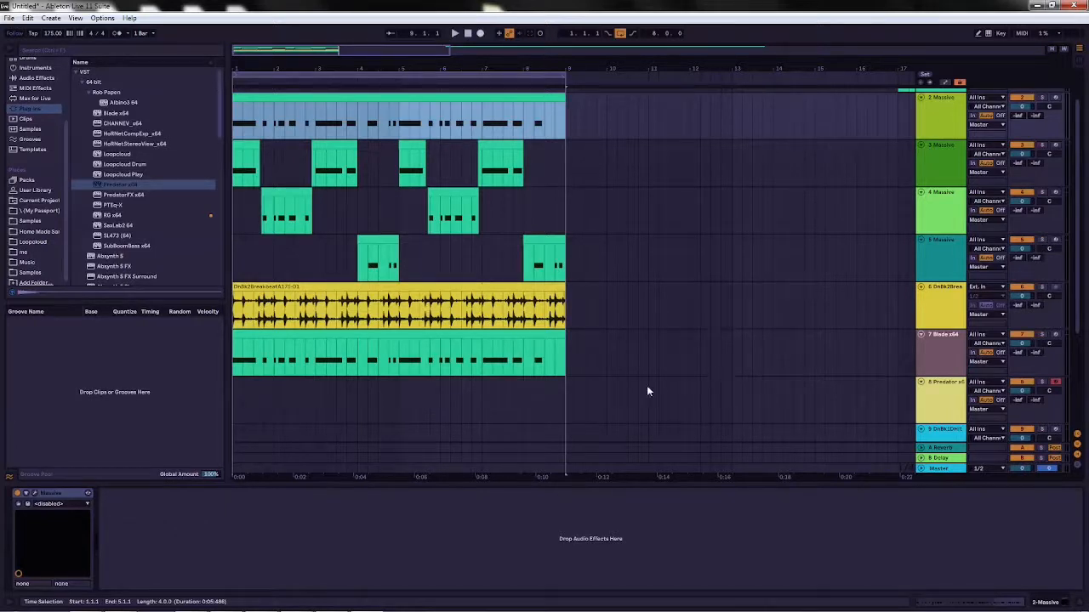
# Step: In the Blade x64 clip, copy all the F2 notes and raise the copies to A2
pyautogui.click(300, 335)
pyautogui.moveTo(451, 338); pyautogui.dragTo(438, 361)
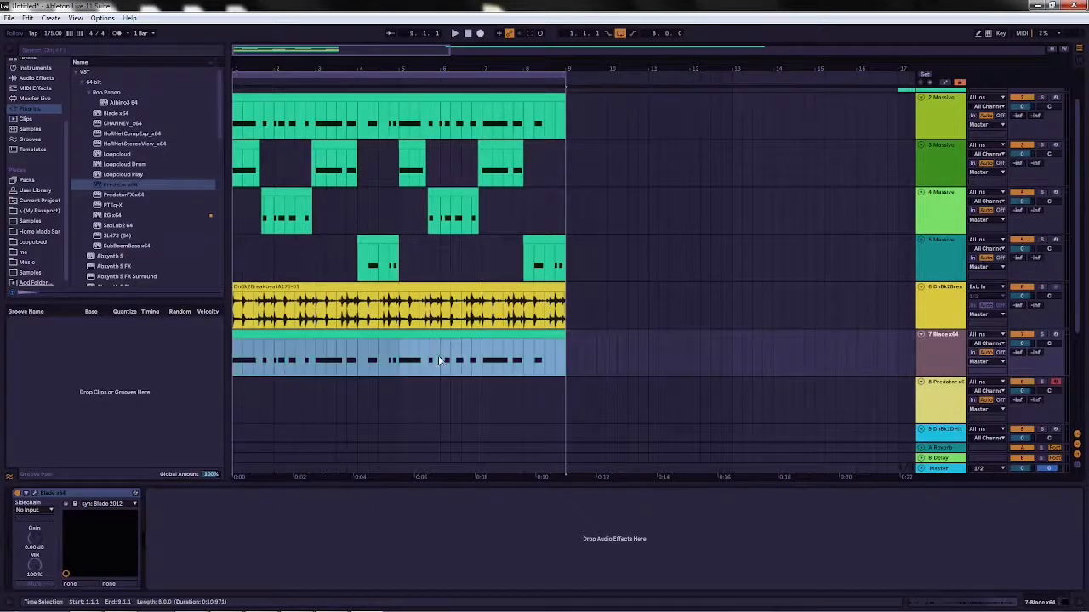
pyautogui.doubleClick(439, 360)
pyautogui.click(1047, 550)
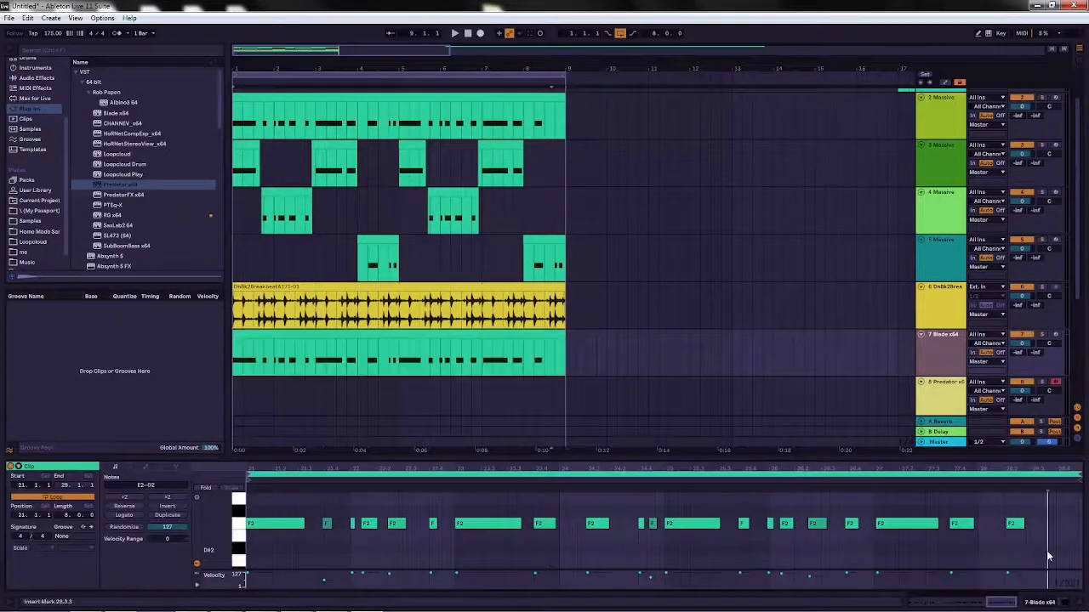
pyautogui.moveTo(1046, 552); pyautogui.dragTo(225, 479)
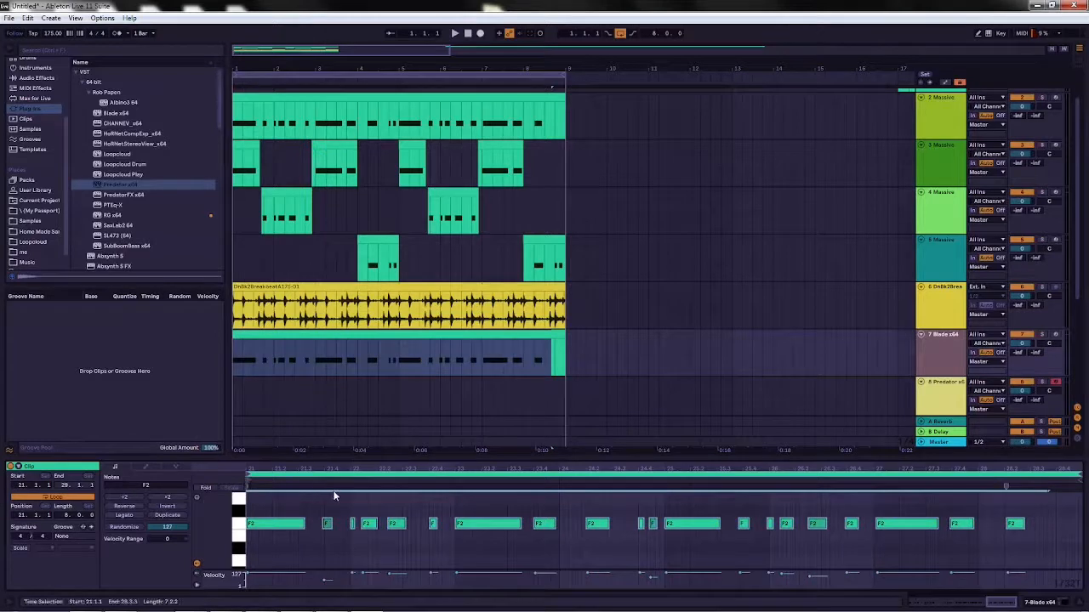
pyautogui.hotkey('ctrl', 'c')
pyautogui.hotkey('ctrl', 'v')
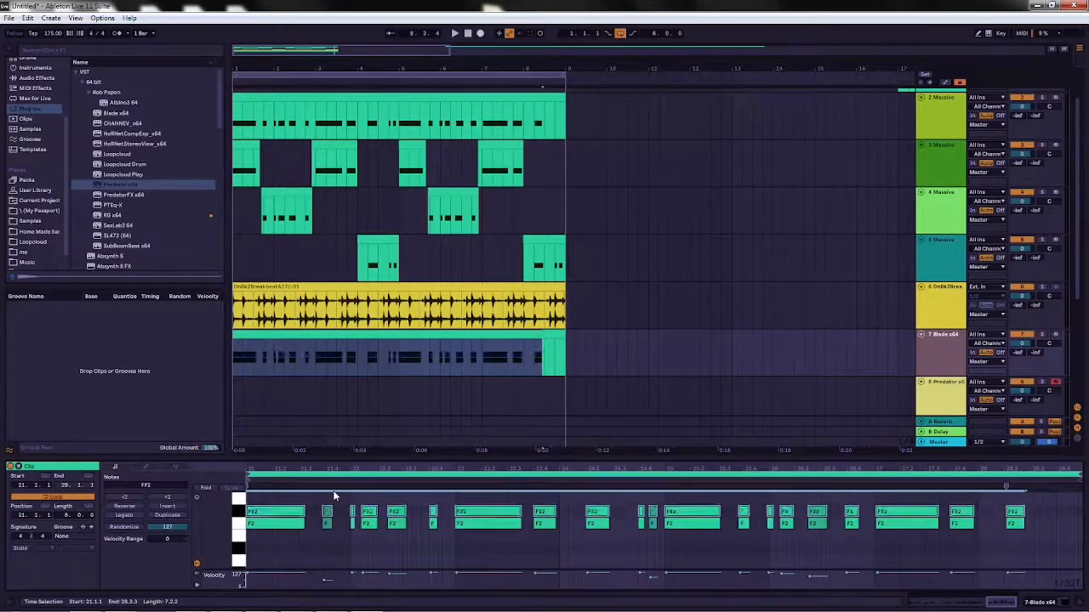
pyautogui.press('Up')
pyautogui.press('Up')
pyautogui.press('Up')
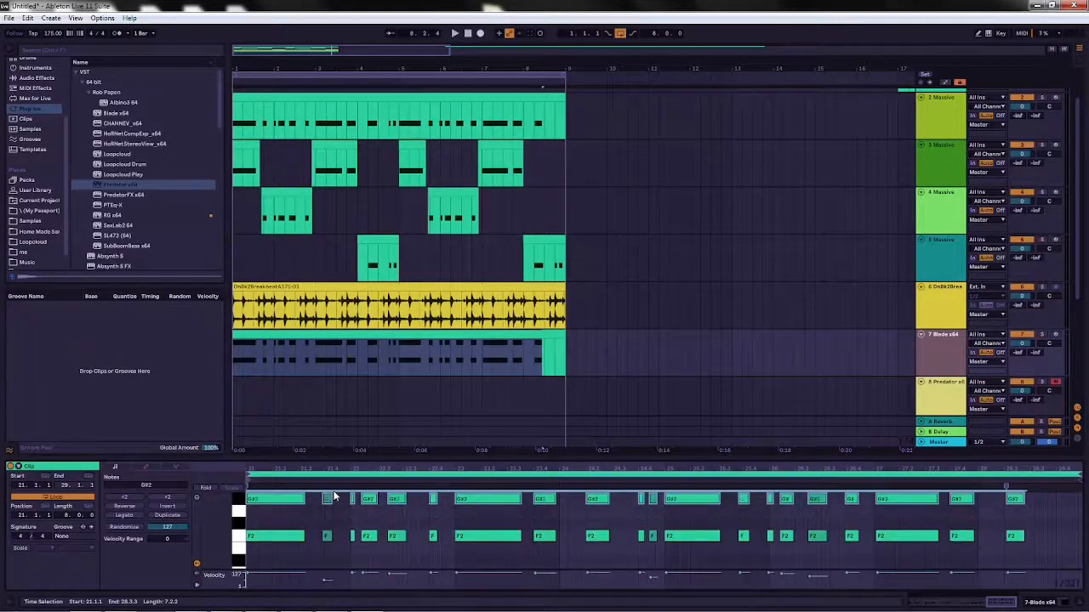
pyautogui.press('Up')
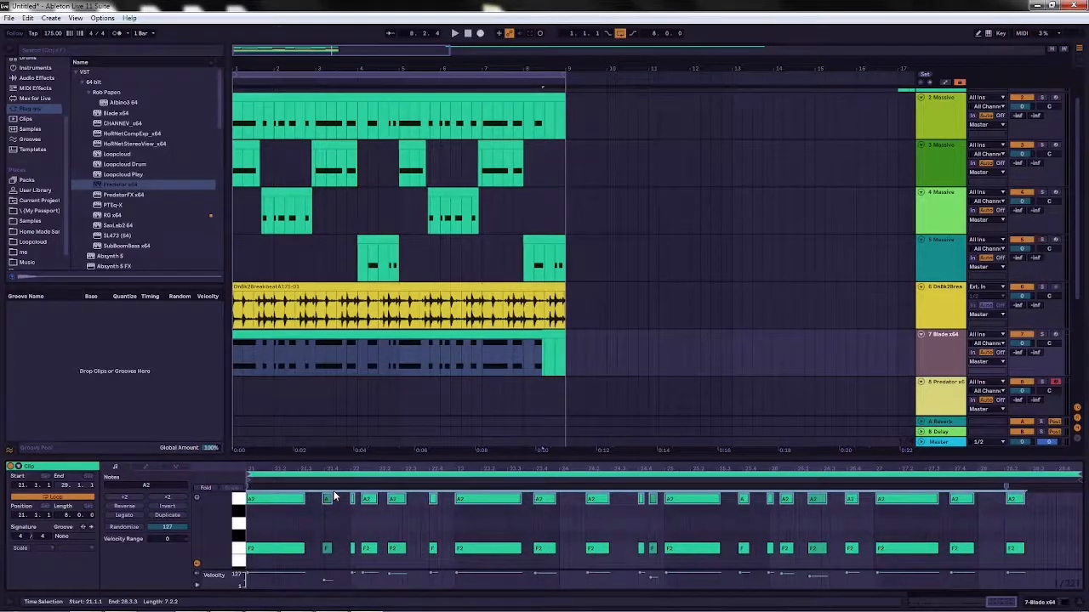
# Step: Add a third chord layer to the Blade x64 clip by raising another copy of the notes to C3
pyautogui.press('Up')
pyautogui.press('Up')
pyautogui.press('Up')
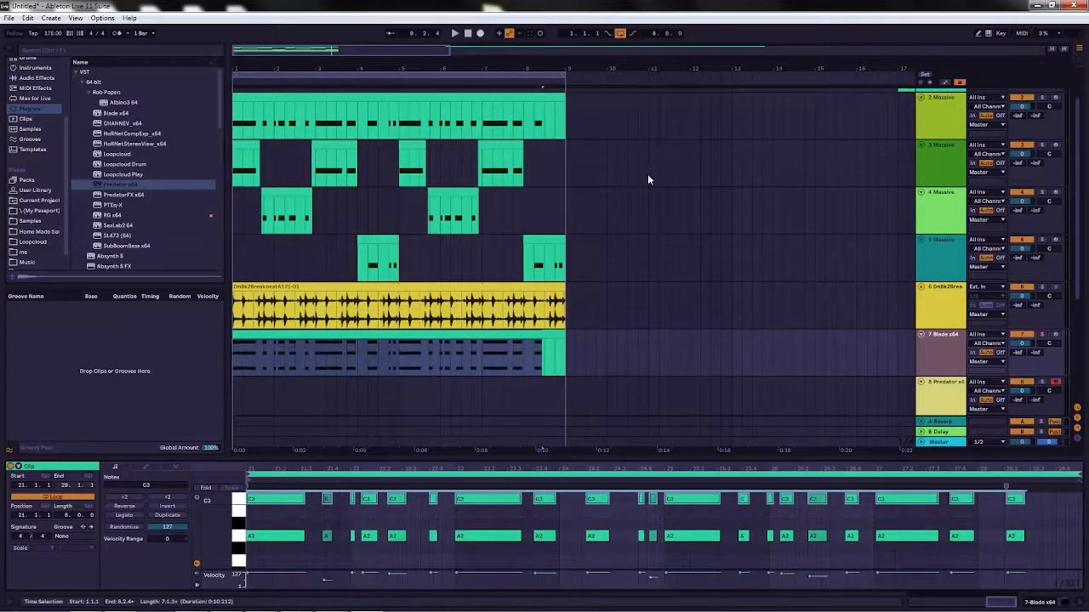
# Step: Split the Blade x64 clip at bar 5 and lower the A2 notes in its second half to G#2
pyautogui.moveTo(568, 347); pyautogui.dragTo(403, 336)
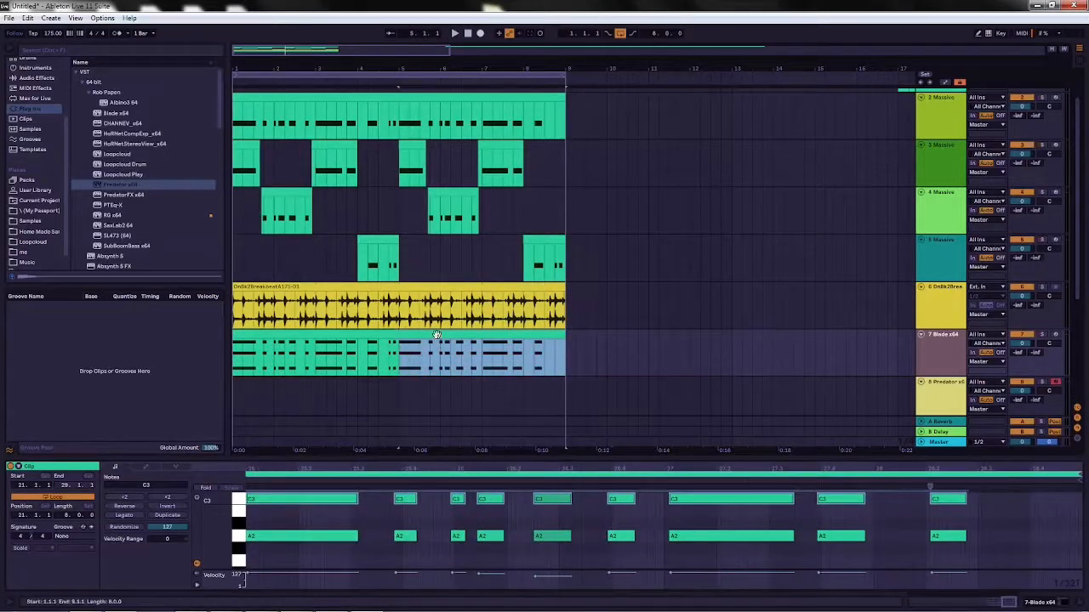
pyautogui.click(435, 334)
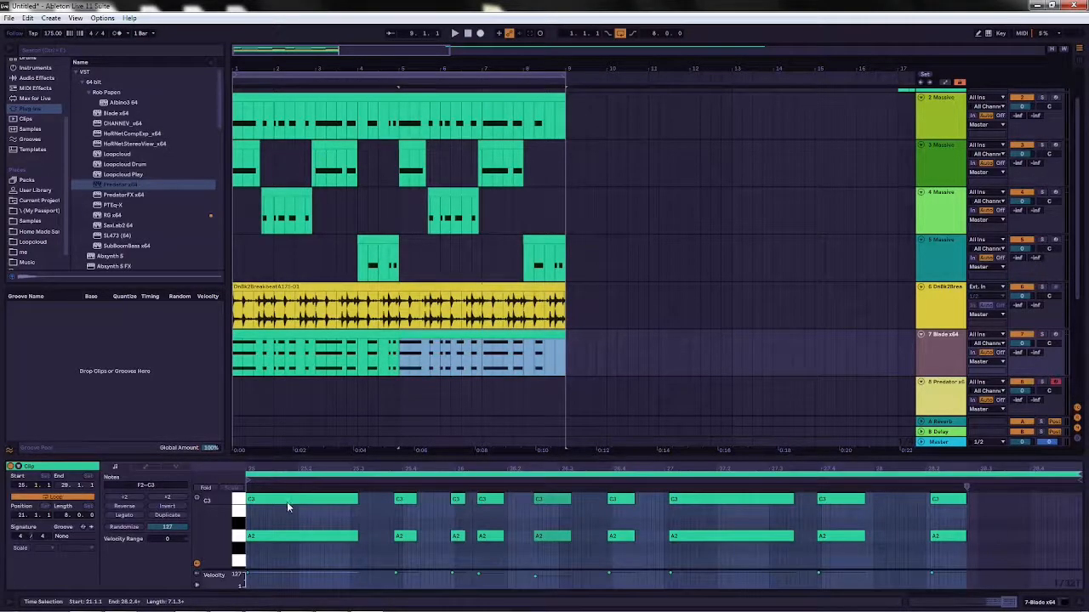
pyautogui.moveTo(967, 549); pyautogui.dragTo(228, 515)
pyautogui.press('Down')
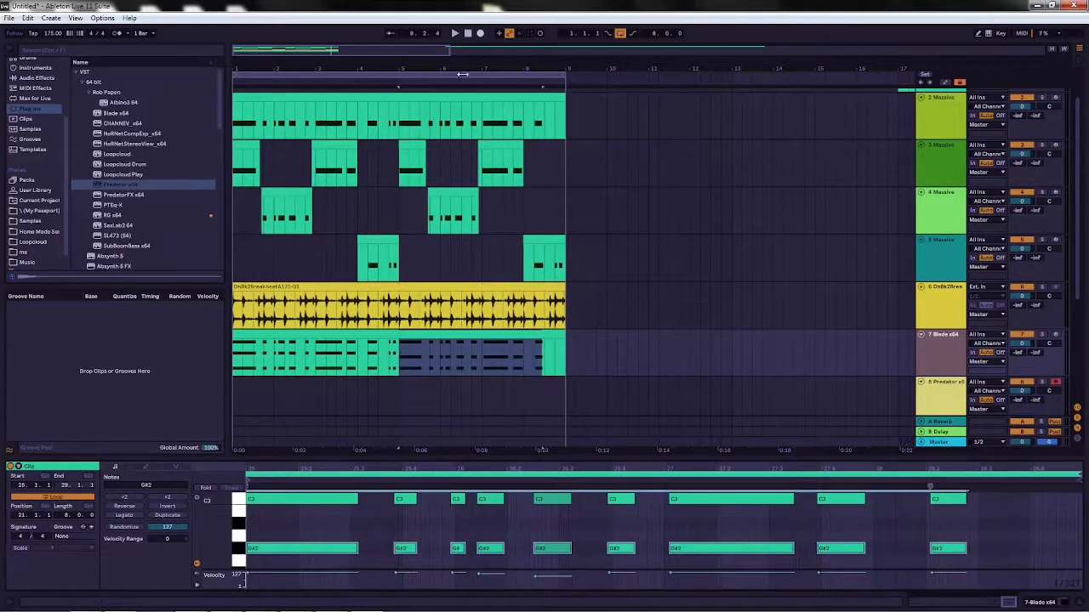
# Step: Undo the last pitch change in the Blade x64 clip and play the loop
pyautogui.hotkey('ctrl', 'z')
pyautogui.press('space')
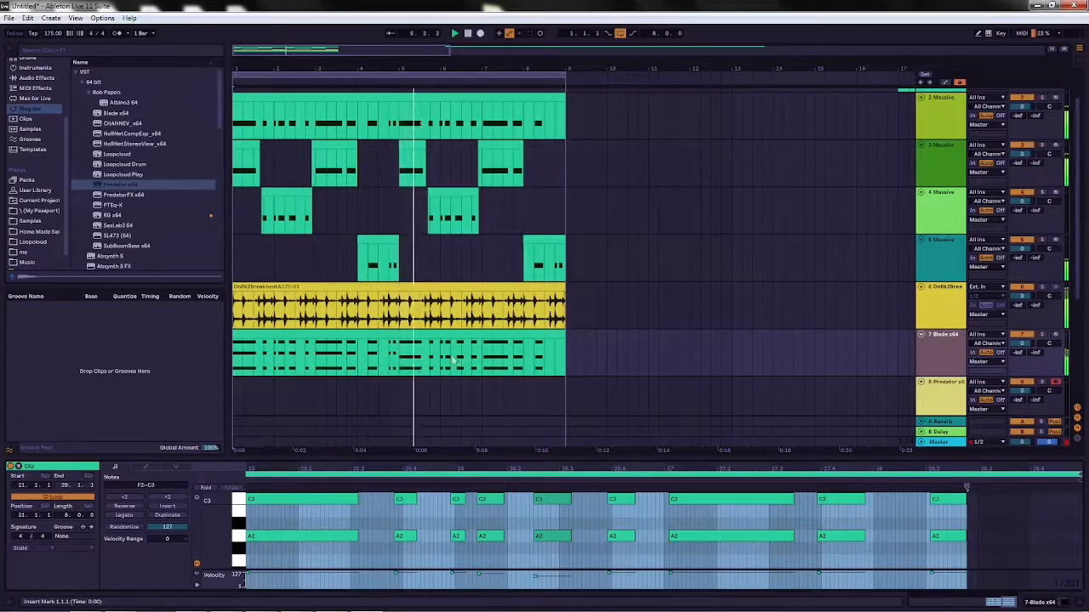
pyautogui.moveTo(484, 354); pyautogui.dragTo(519, 366)
# Step: Copy the eight bars of Blade x64 chord clips to bar 1 of the 8 Predator x64 track and stop playback
pyautogui.moveTo(577, 347); pyautogui.dragTo(238, 353)
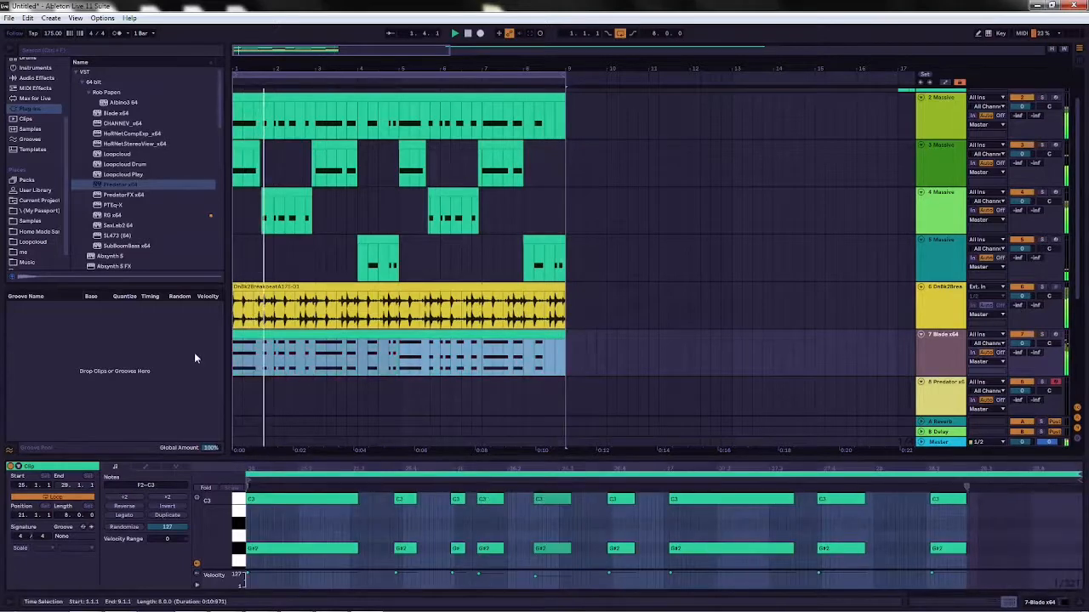
pyautogui.moveTo(358, 345); pyautogui.dragTo(312, 404)
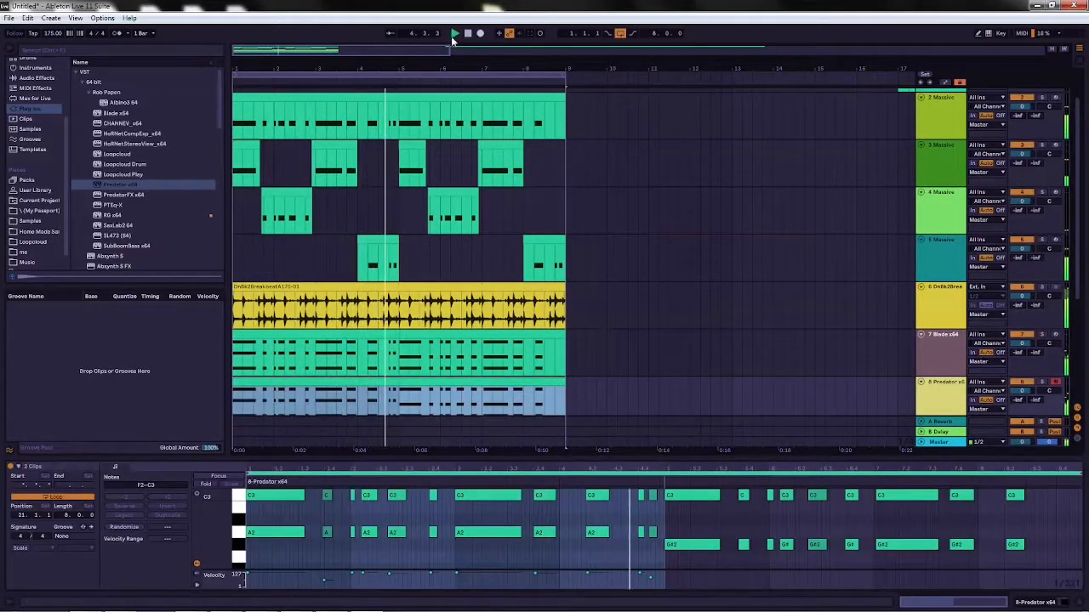
pyautogui.scroll(-3, 635, 381)
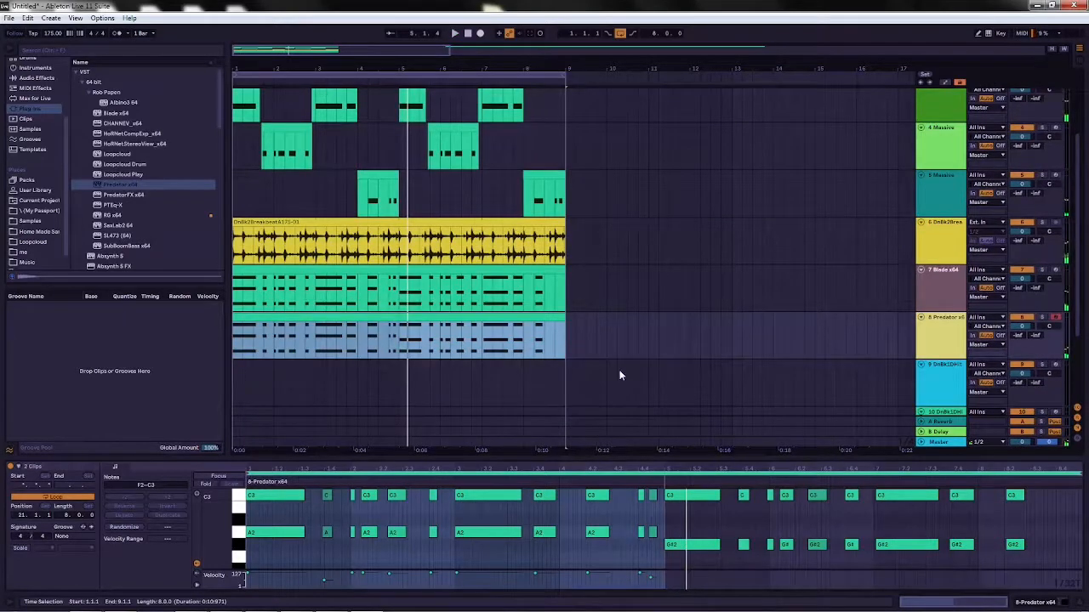
# Step: Open the Predator x64 plug-in window on track 8 and load the 07 DnB session 01 bank
pyautogui.click(1024, 346)
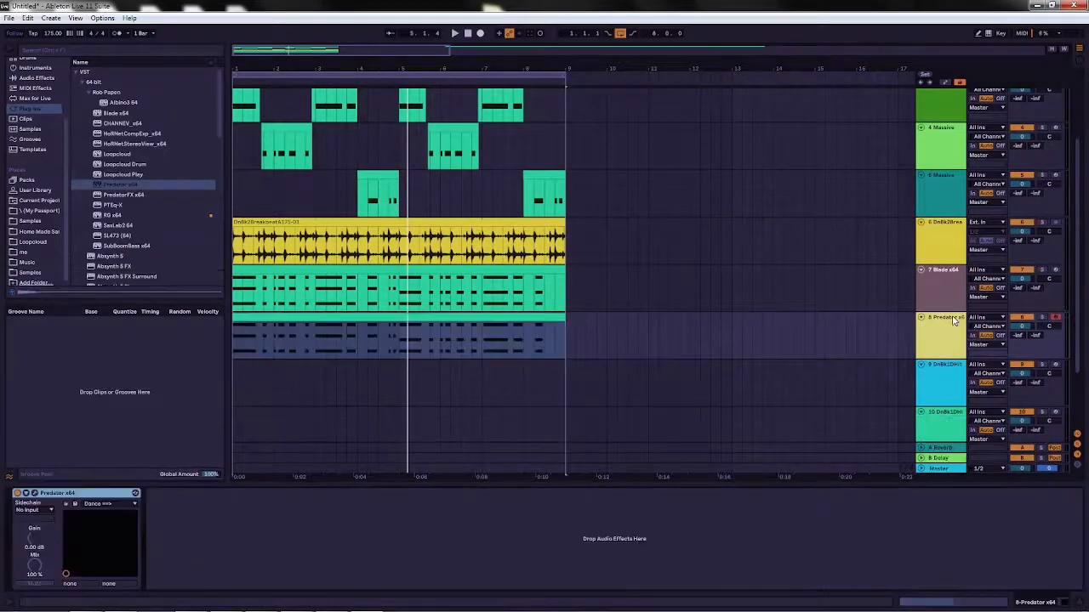
pyautogui.click(102, 506)
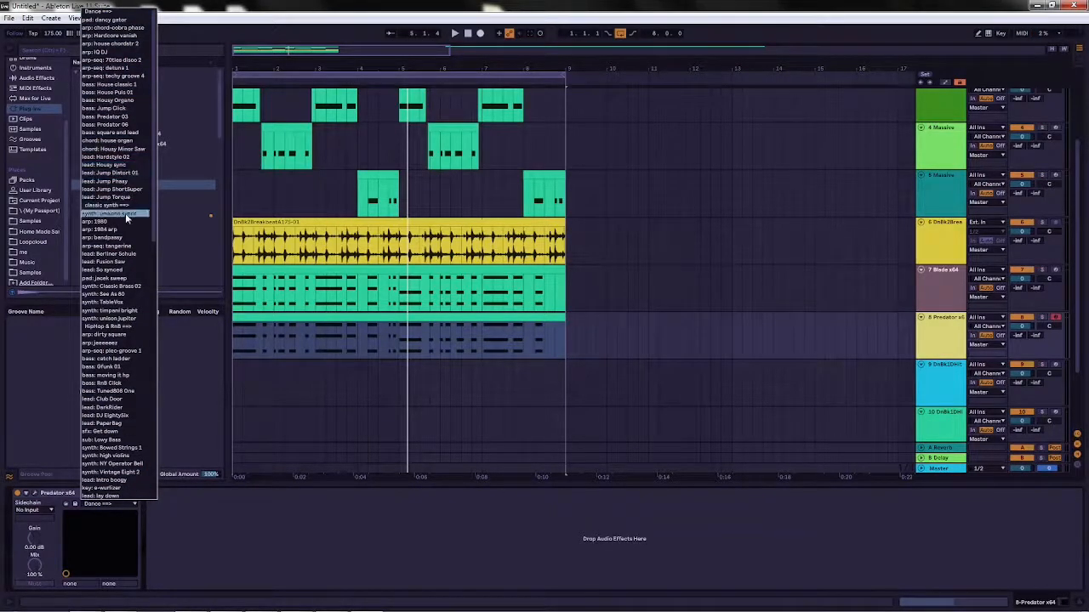
pyautogui.click(102, 555)
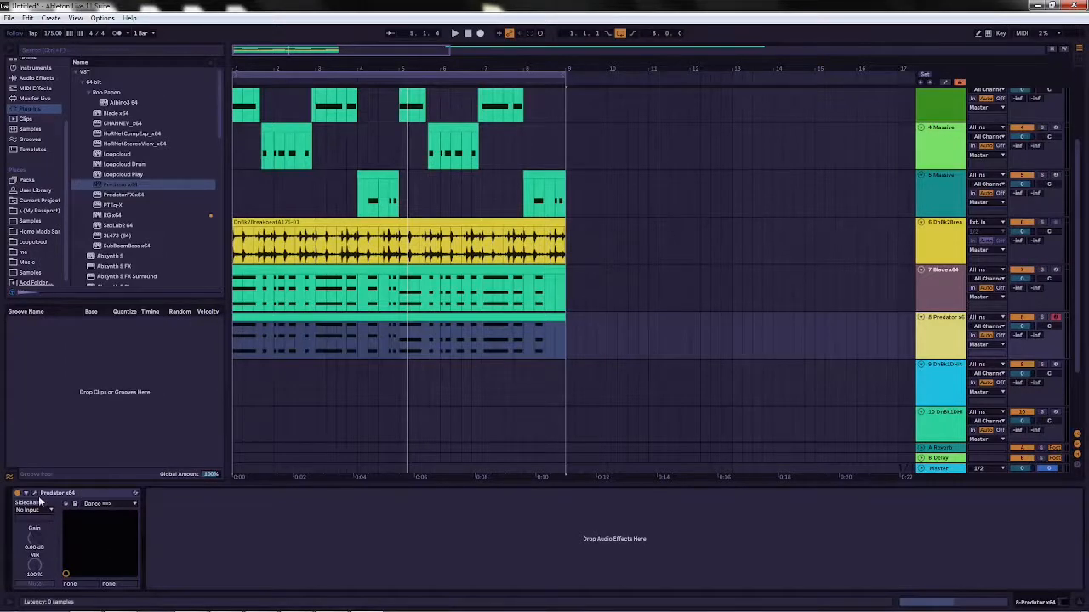
pyautogui.click(34, 493)
pyautogui.click(544, 334)
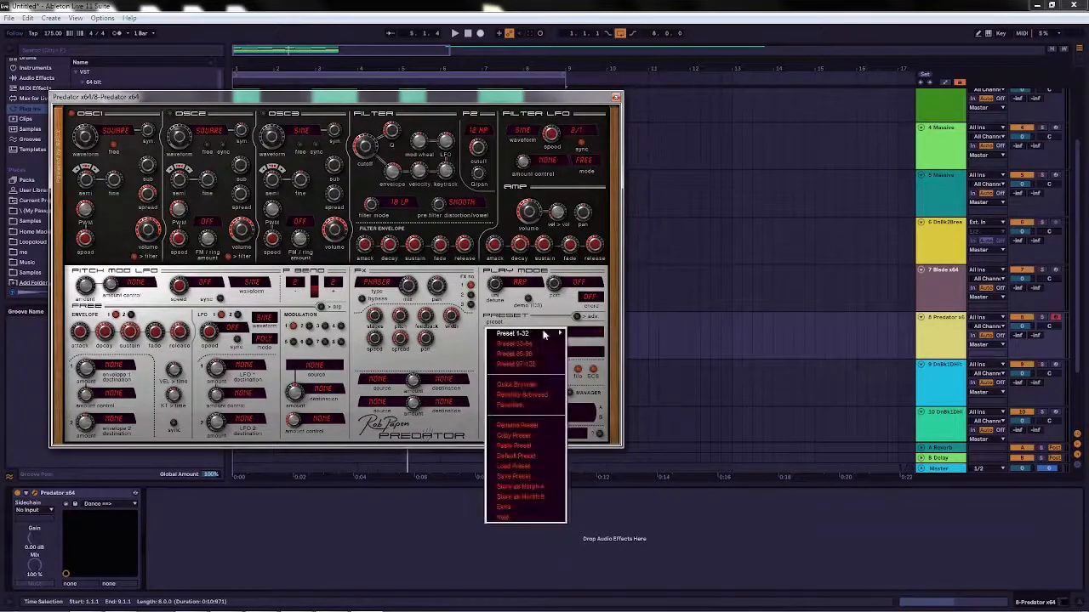
pyautogui.moveTo(545, 334)
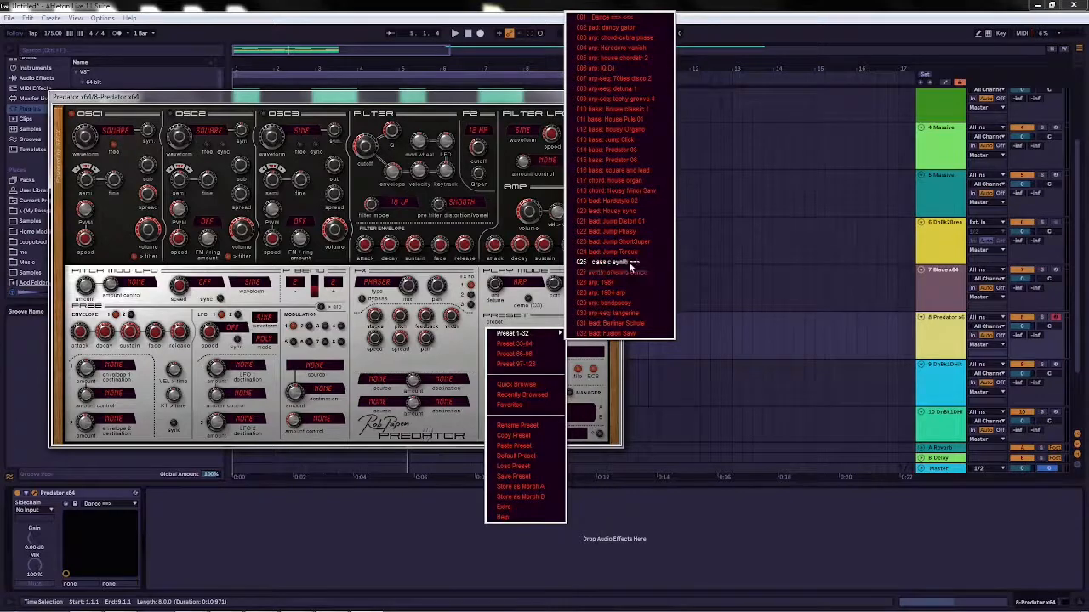
pyautogui.click(587, 332)
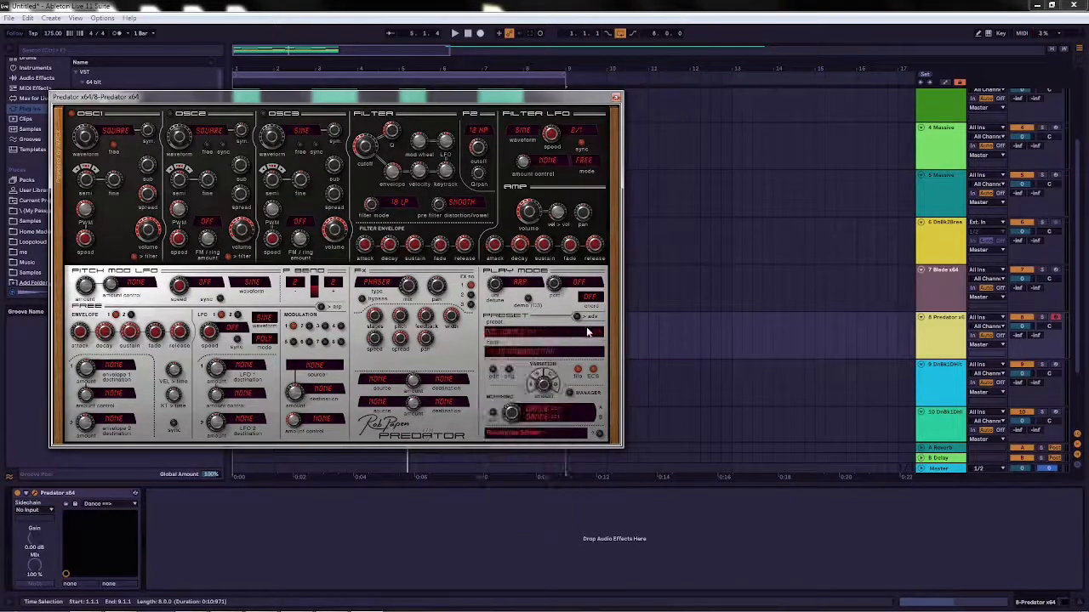
pyautogui.click(560, 353)
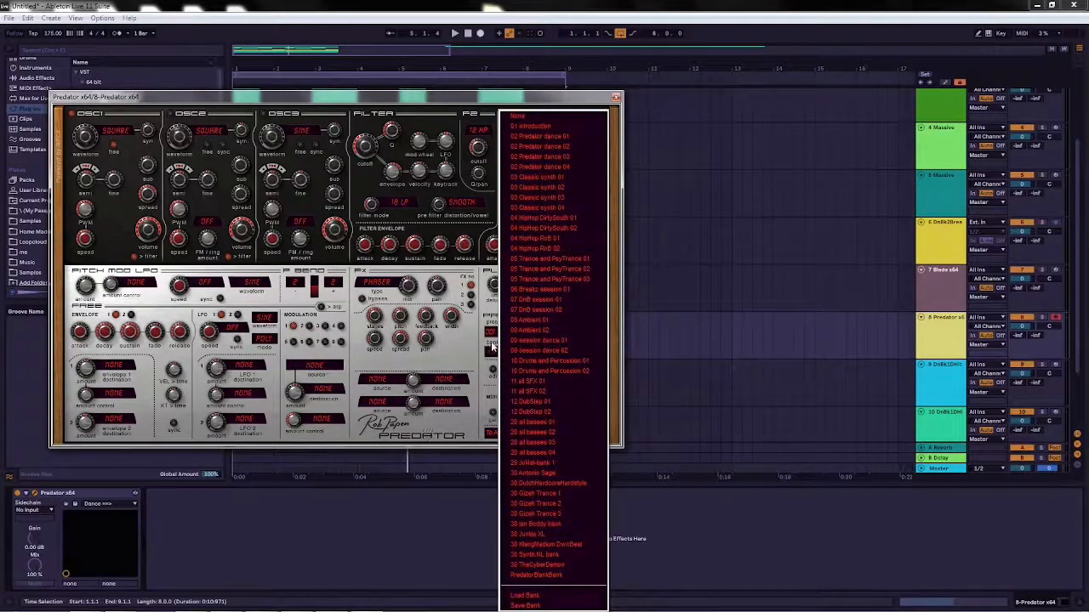
pyautogui.click(556, 302)
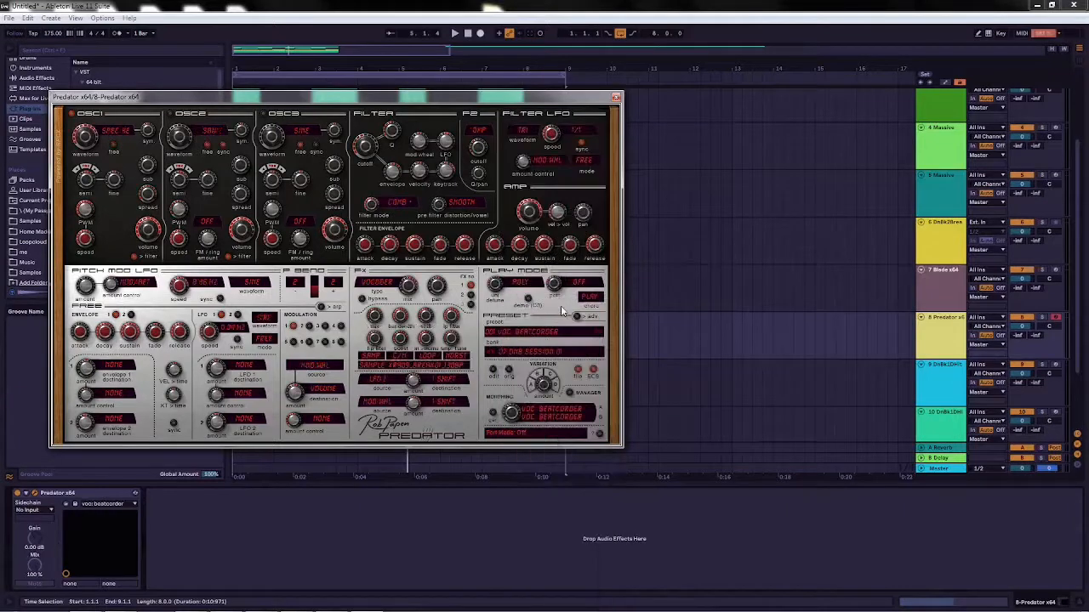
# Step: Load preset 095 seq: liquid trance in Predator x64 and reposition its plug-in window
pyautogui.click(558, 337)
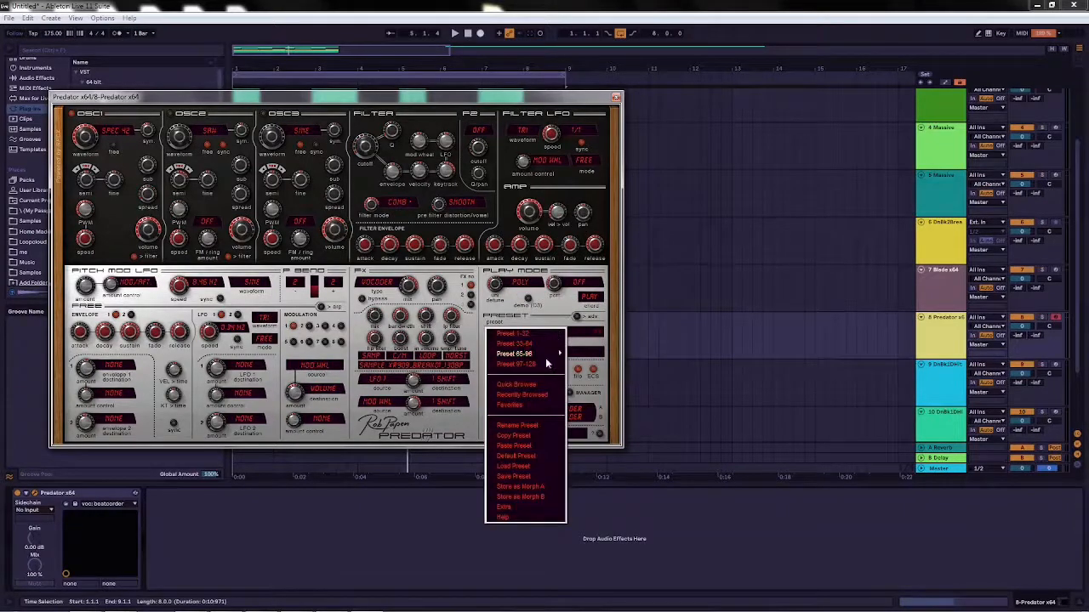
pyautogui.moveTo(526, 344)
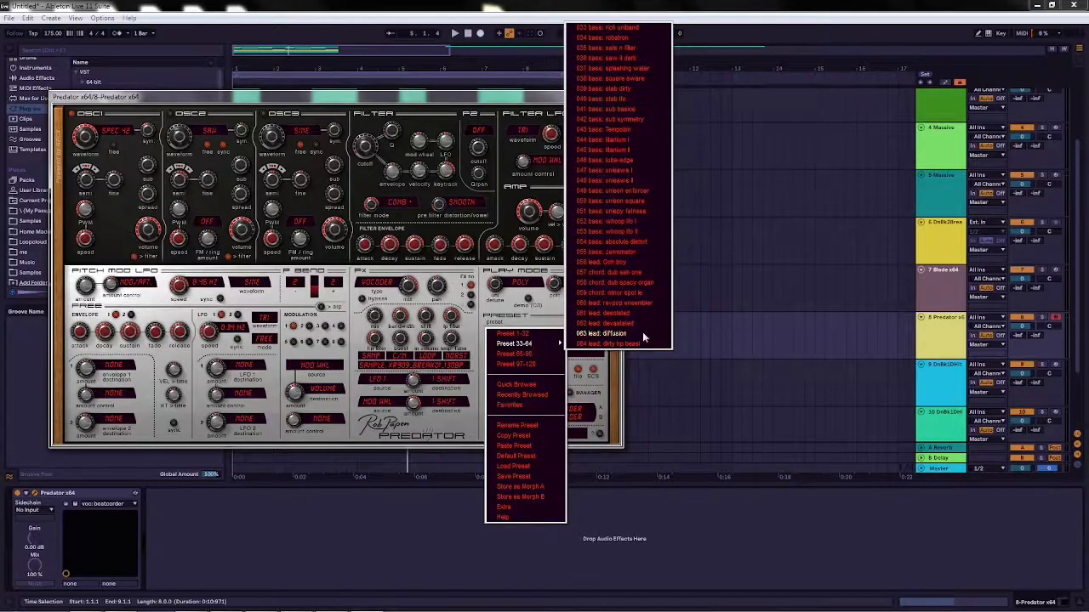
pyautogui.moveTo(535, 353)
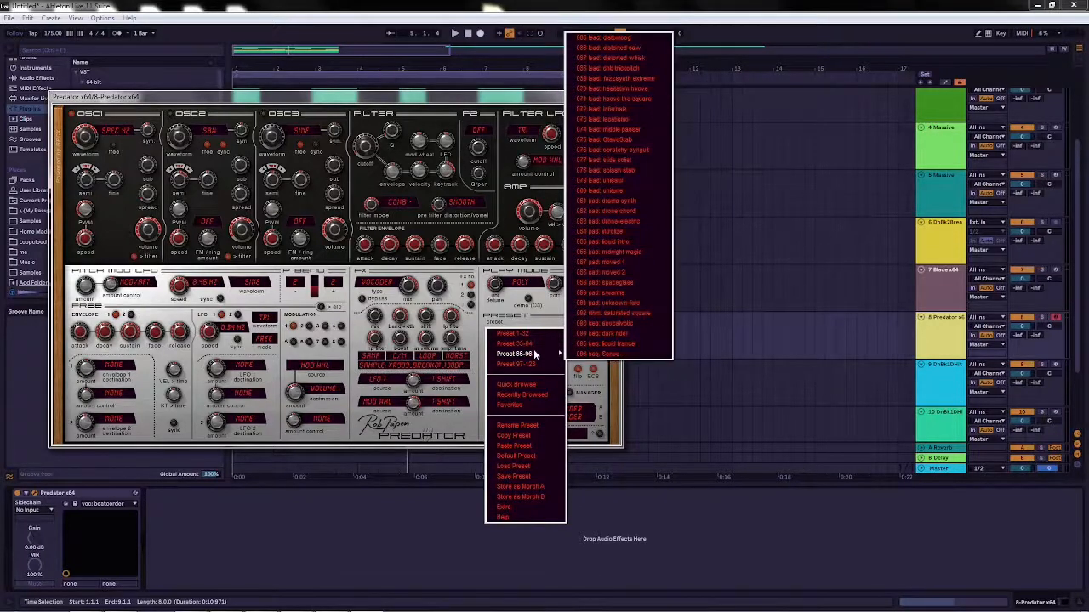
pyautogui.click(623, 343)
pyautogui.moveTo(405, 96); pyautogui.dragTo(615, 382)
# Step: Load the Arp-Deep House 1 preset on the 7 Blade x64 track and play the loop
pyautogui.click(940, 281)
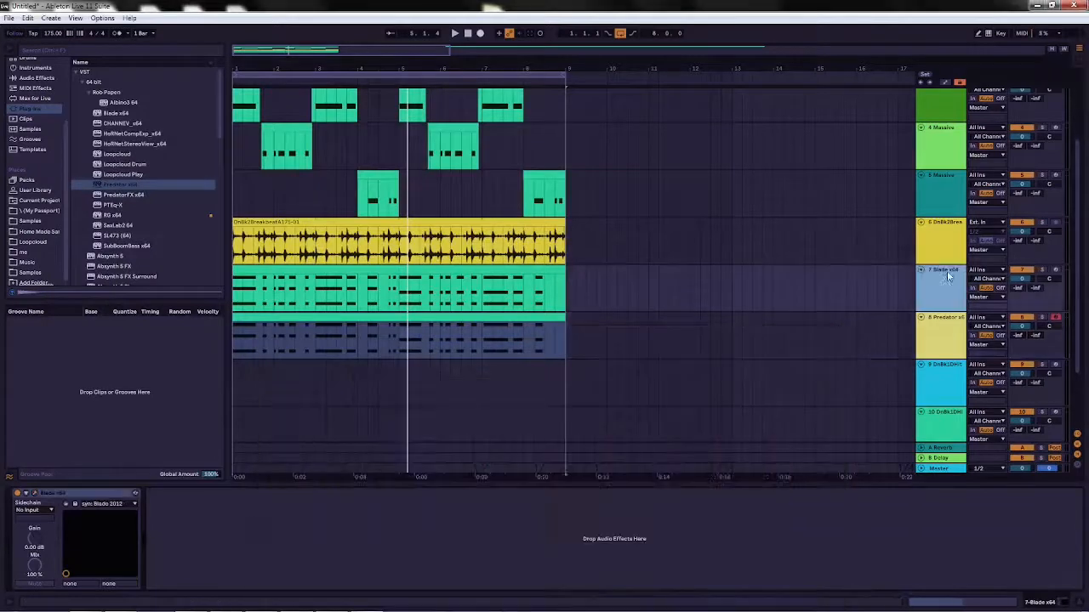
pyautogui.click(92, 506)
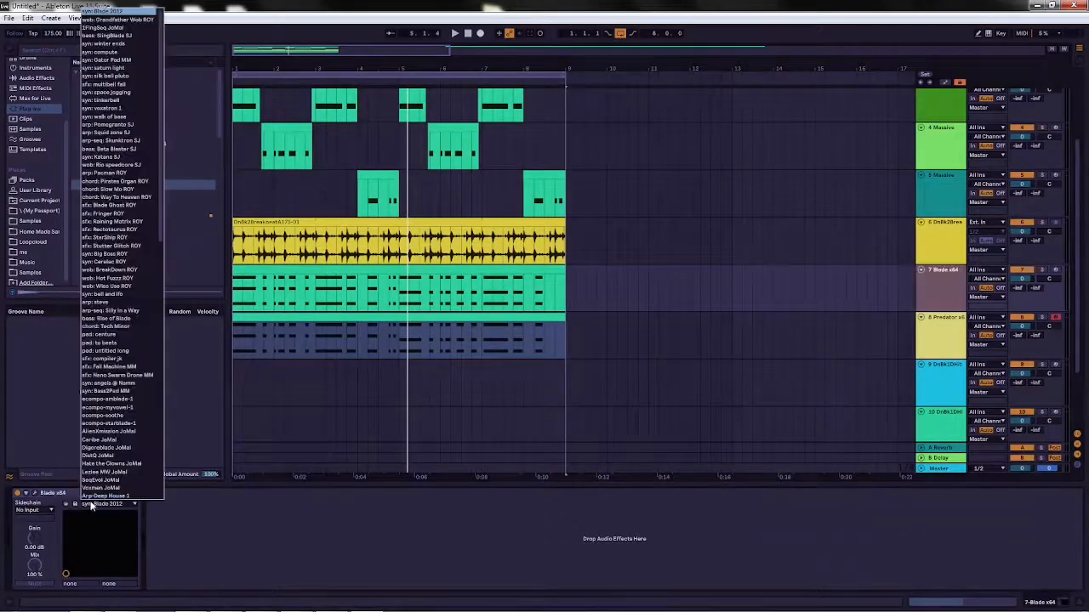
pyautogui.scroll(-3, 110, 489)
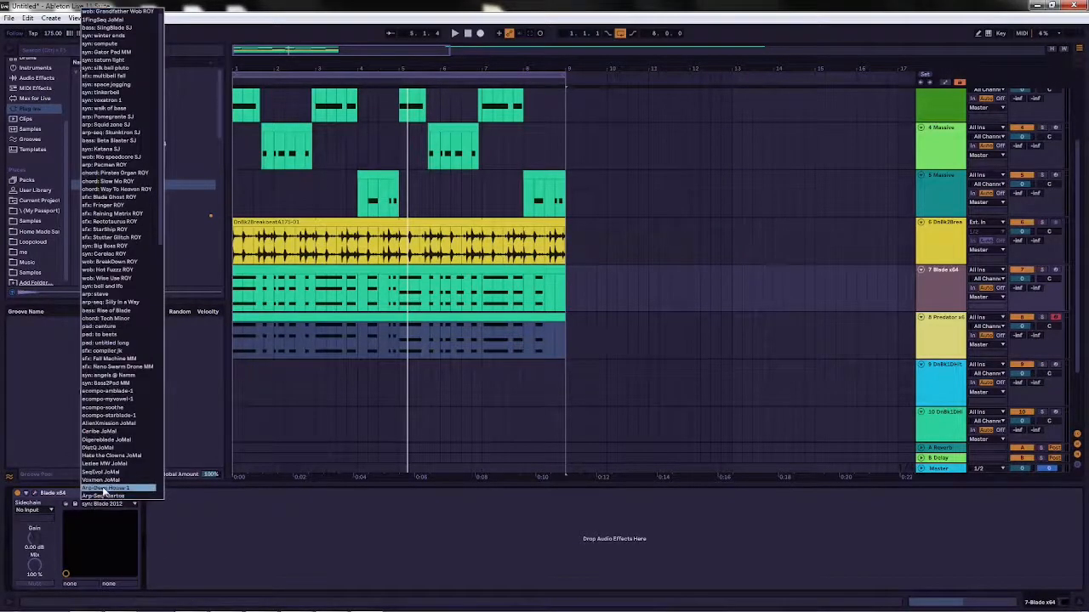
pyautogui.scroll(-1, 110, 489)
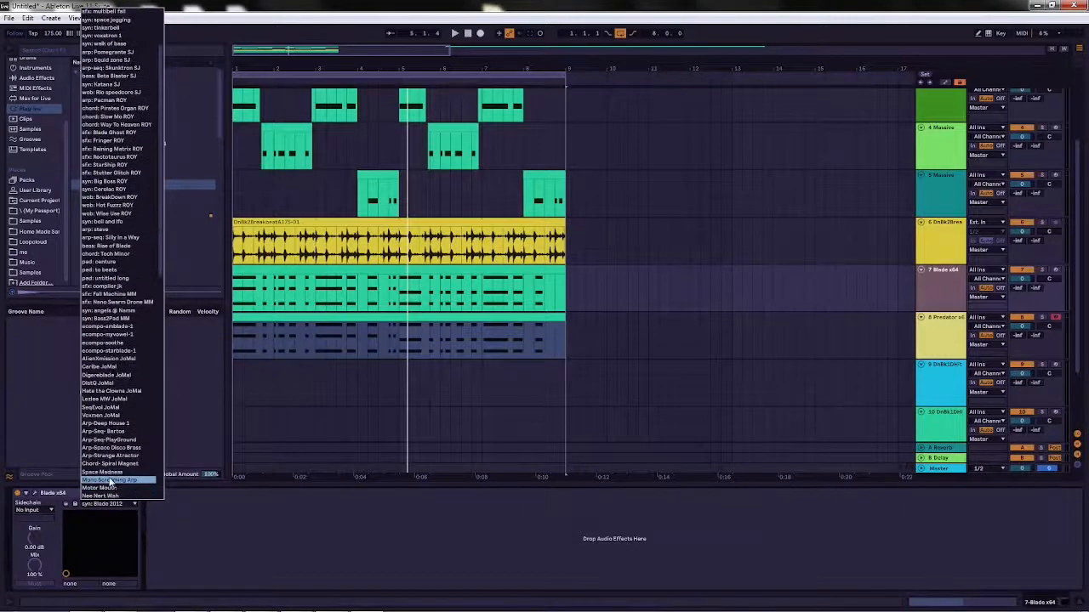
pyautogui.click(109, 422)
pyautogui.press('space')
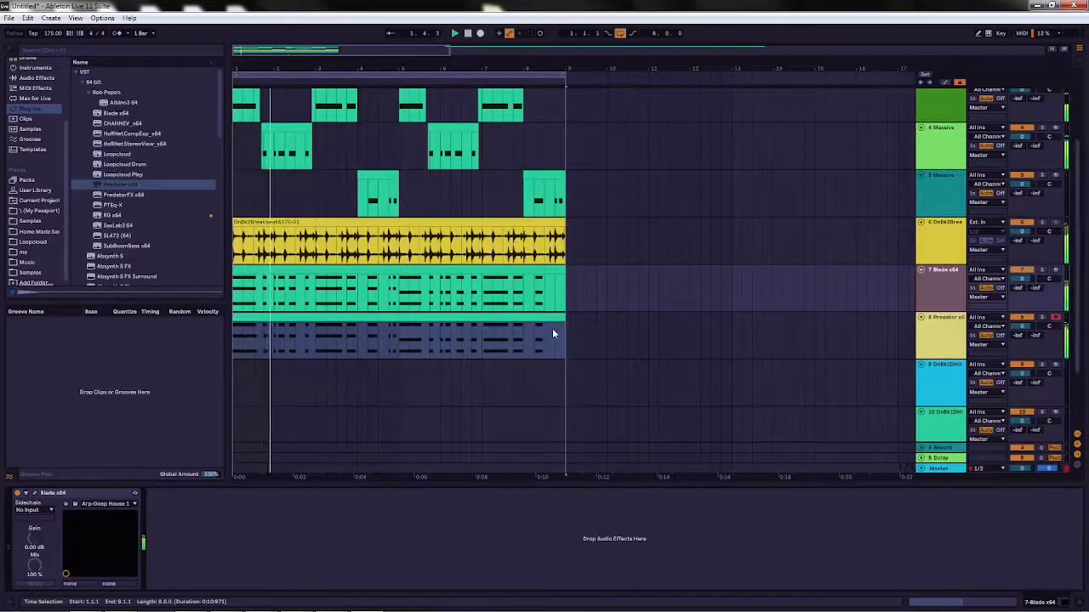
# Step: Change the Blade x64 preset to pad: centure while the loop plays
pyautogui.click(113, 503)
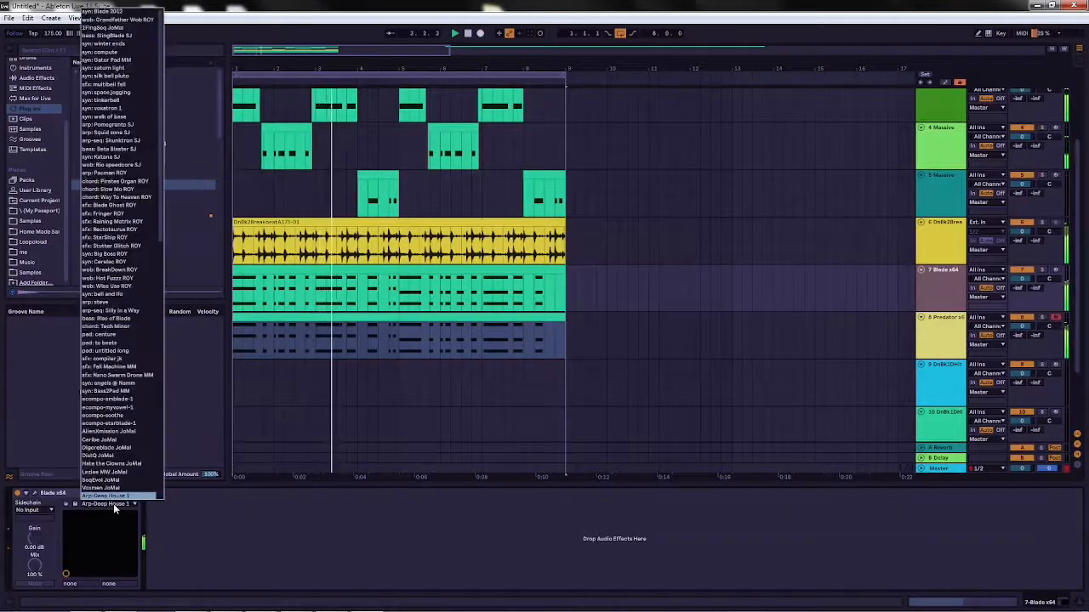
pyautogui.click(119, 346)
pyautogui.press('Down')
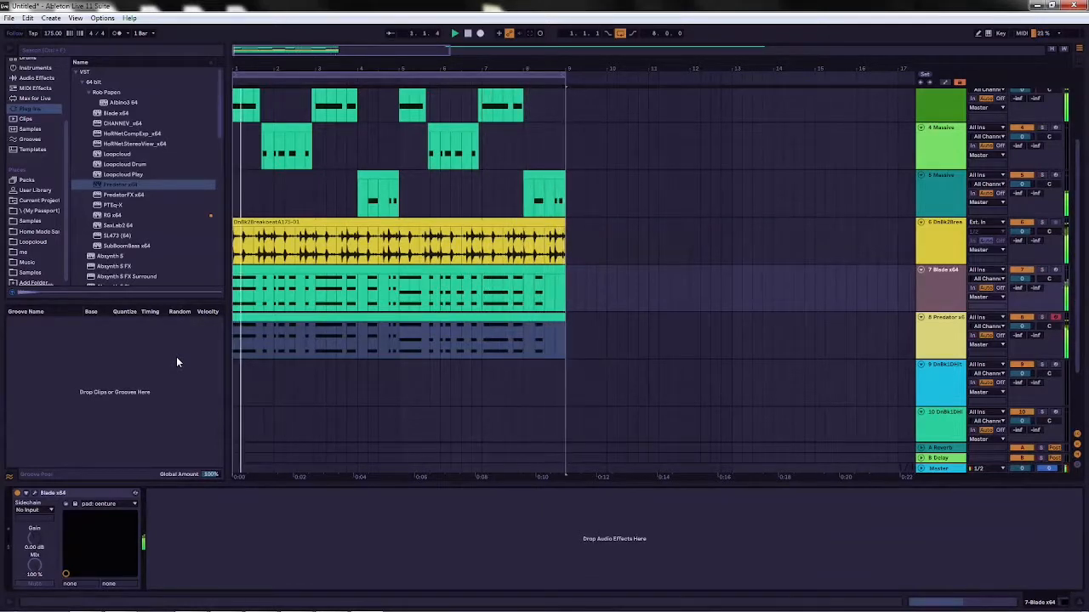
pyautogui.moveTo(575, 350); pyautogui.dragTo(235, 289)
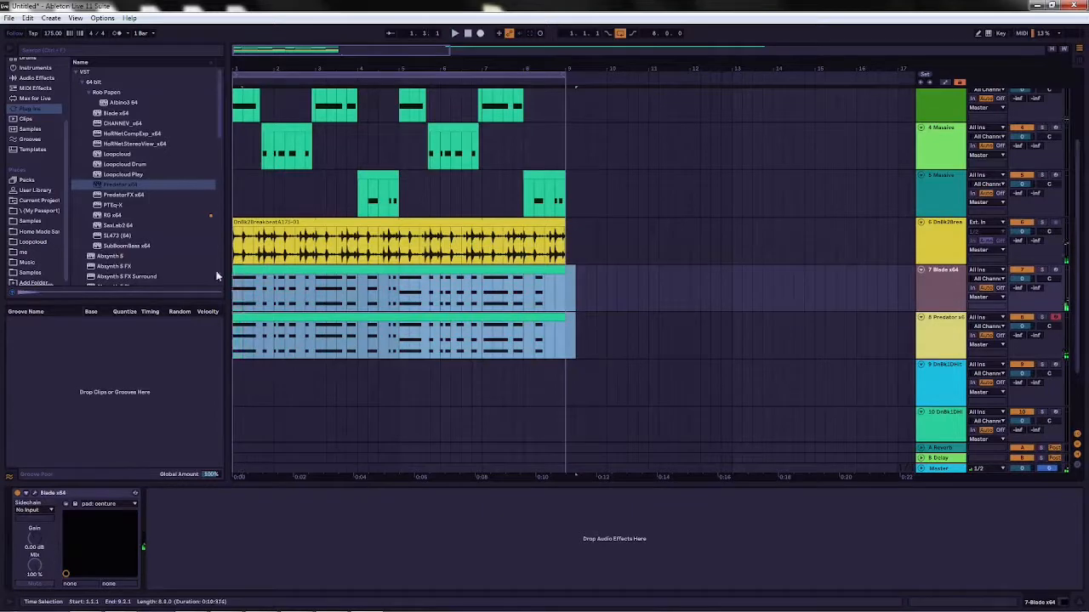
pyautogui.click(352, 287)
pyautogui.click(373, 520)
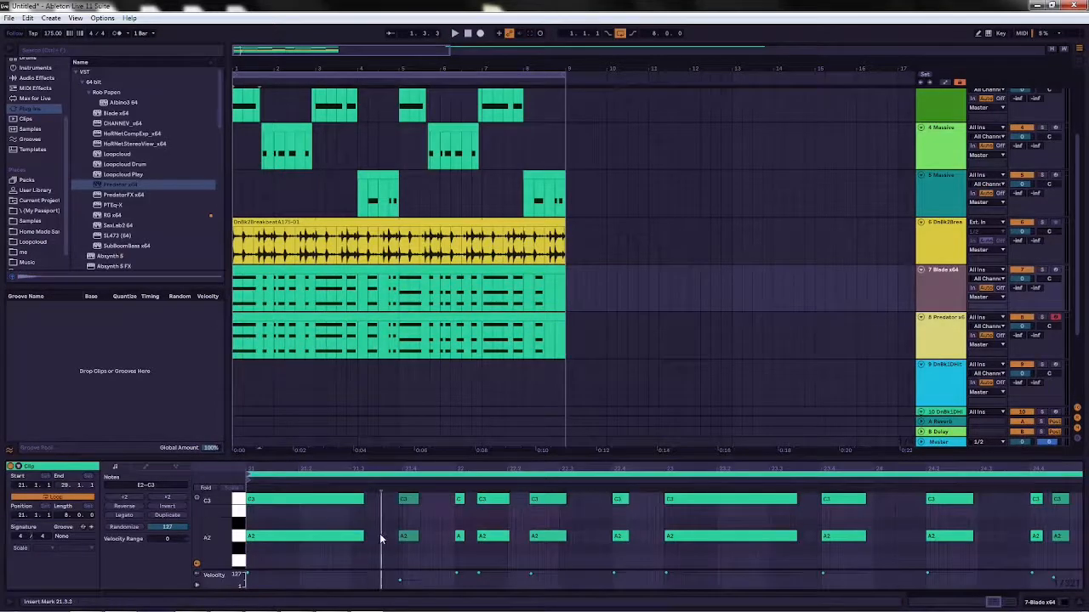
pyautogui.hotkey('ctrl', 'a')
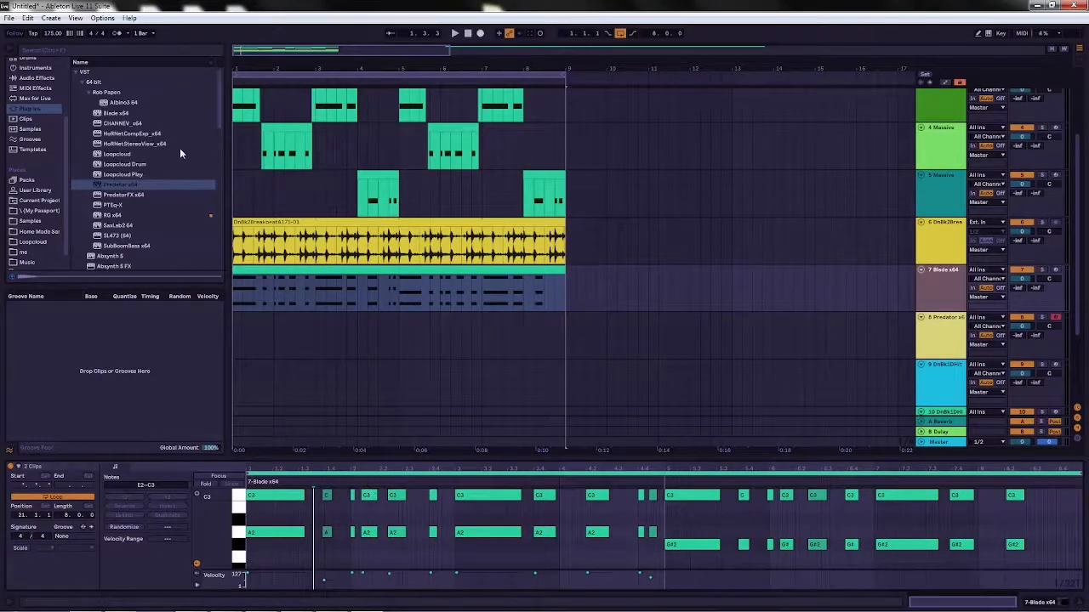
pyautogui.click(28, 17)
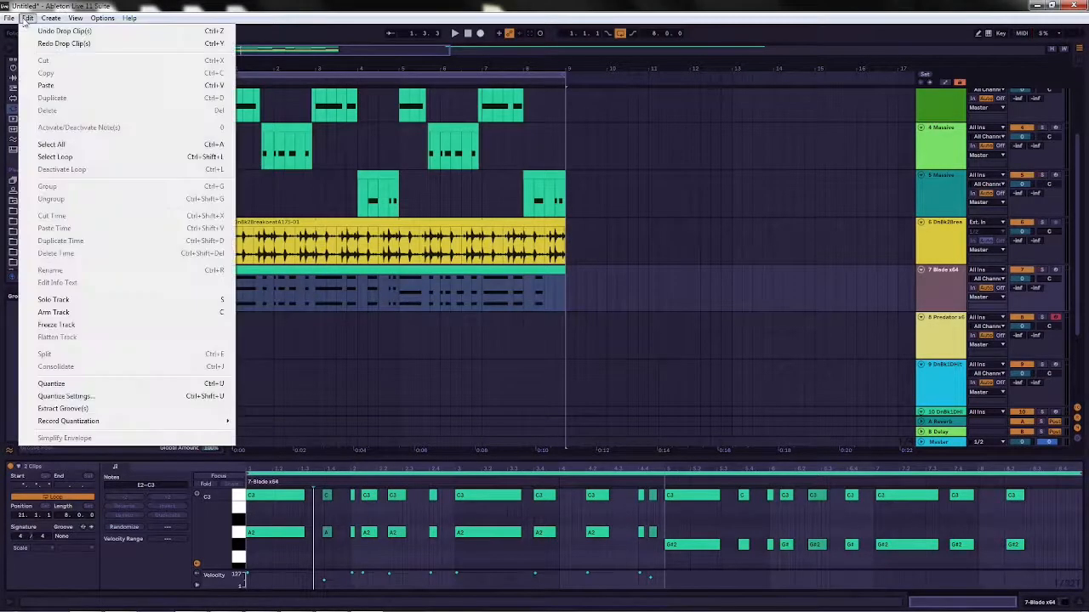
pyautogui.click(68, 44)
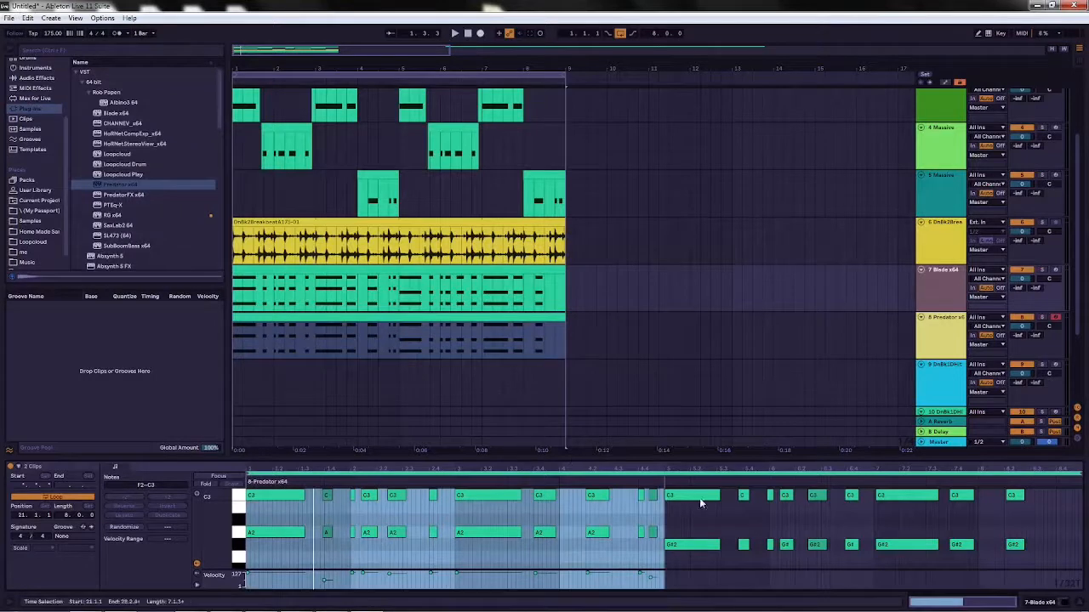
# Step: Play the loop with the chord clips in place and check the Predator x64 plug-in window
pyautogui.press('space')
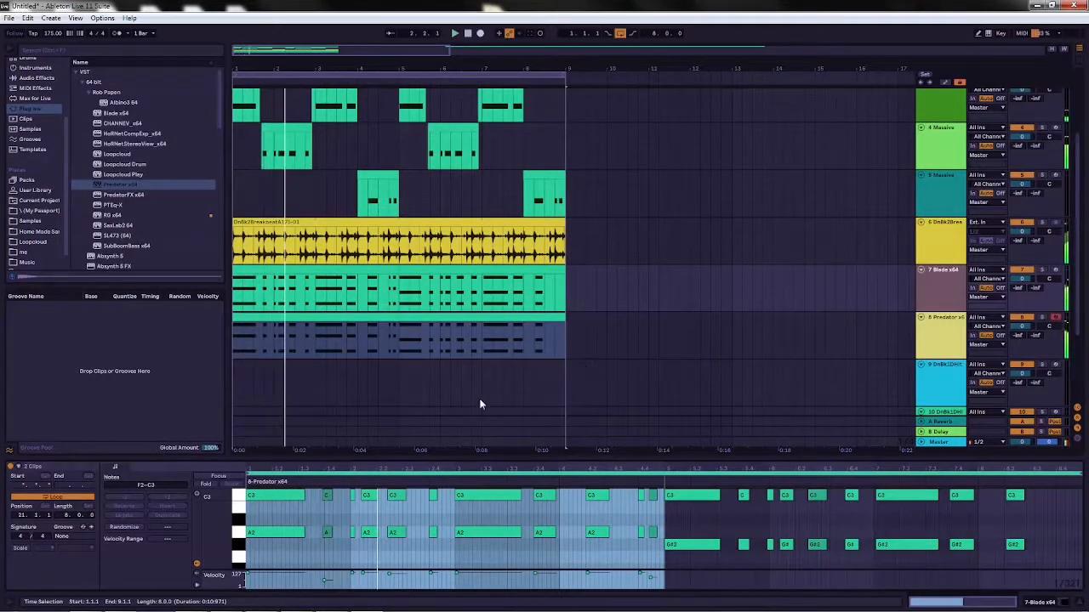
pyautogui.hotkey('ctrl', 'alt', 'p')
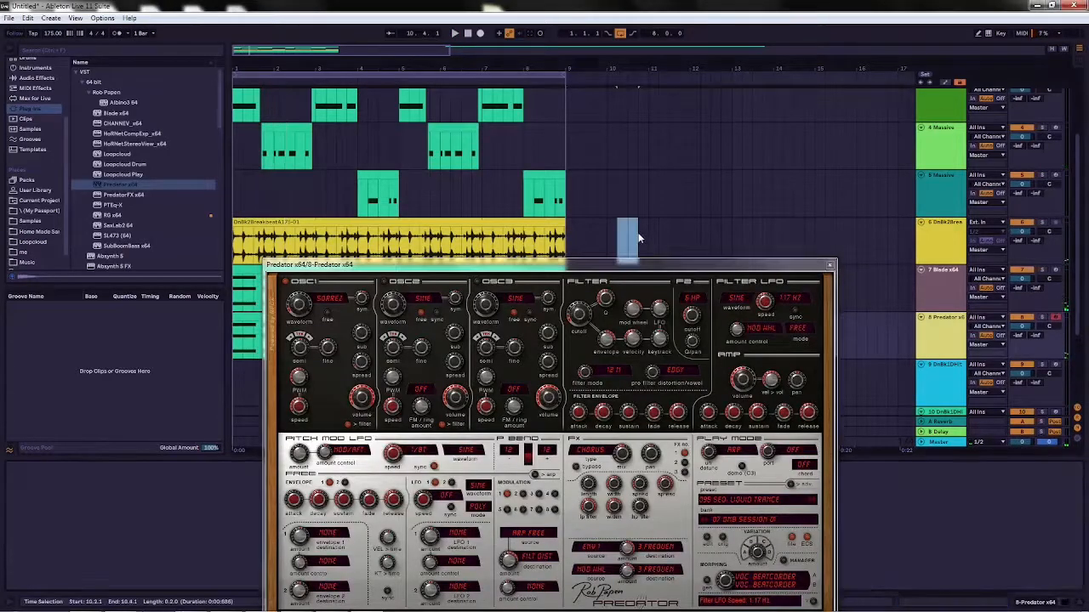
pyautogui.hotkey('ctrl', 'alt', 'p')
# Step: Consolidate the Blade x64 and Predator x64 chord clips from bar 1 to bar 10 into one clip per track, and close the Predator window
pyautogui.moveTo(608, 356); pyautogui.dragTo(171, 295)
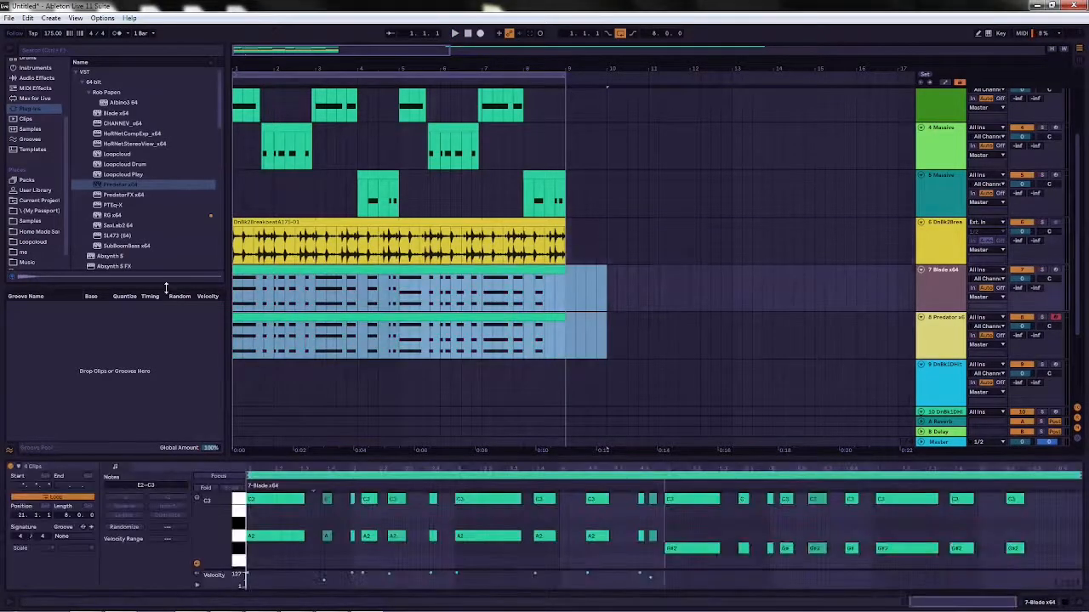
pyautogui.hotkey('ctrl', 'j')
pyautogui.click(705, 327)
pyautogui.hotkey('ctrl', 'alt', 'p')
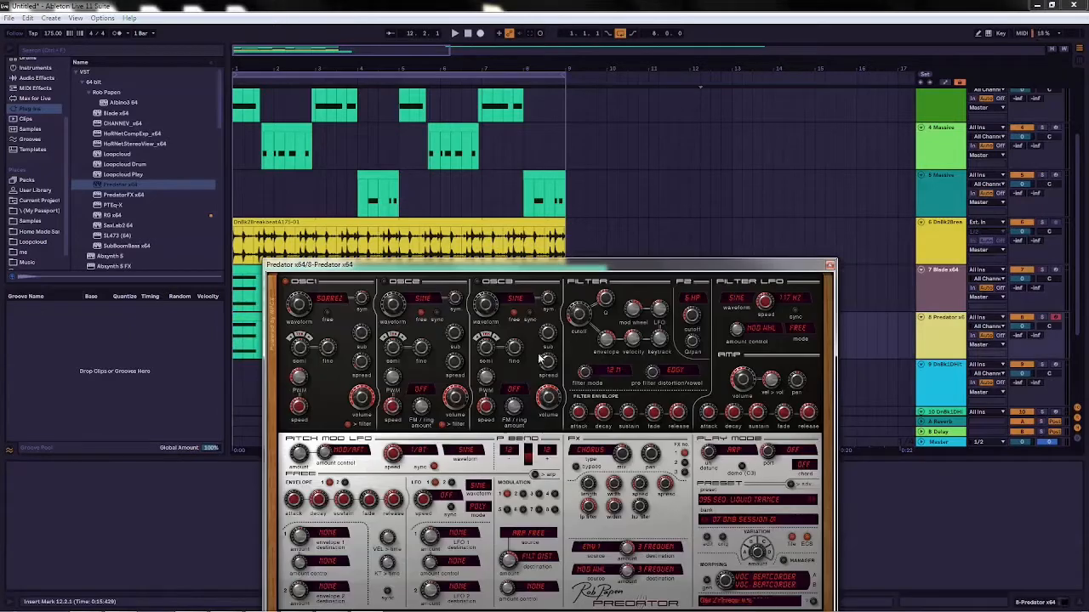
pyautogui.click(830, 267)
pyautogui.click(956, 292)
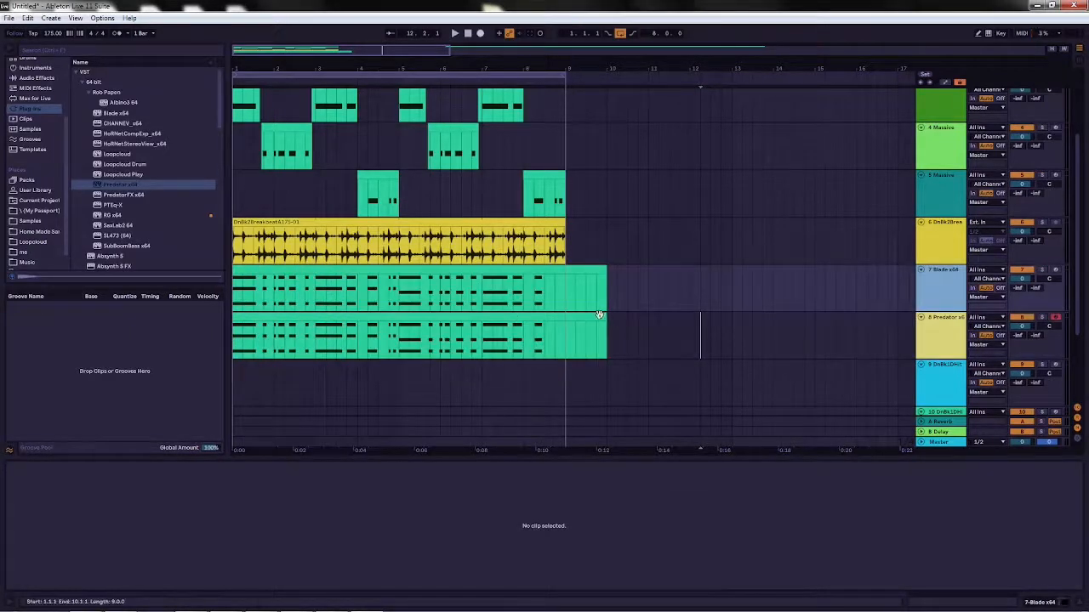
# Step: Shorten the consolidated clips on the Predator x64 and Blade x64 tracks to end at 8.4.1
pyautogui.moveTo(605, 315); pyautogui.dragTo(551, 319)
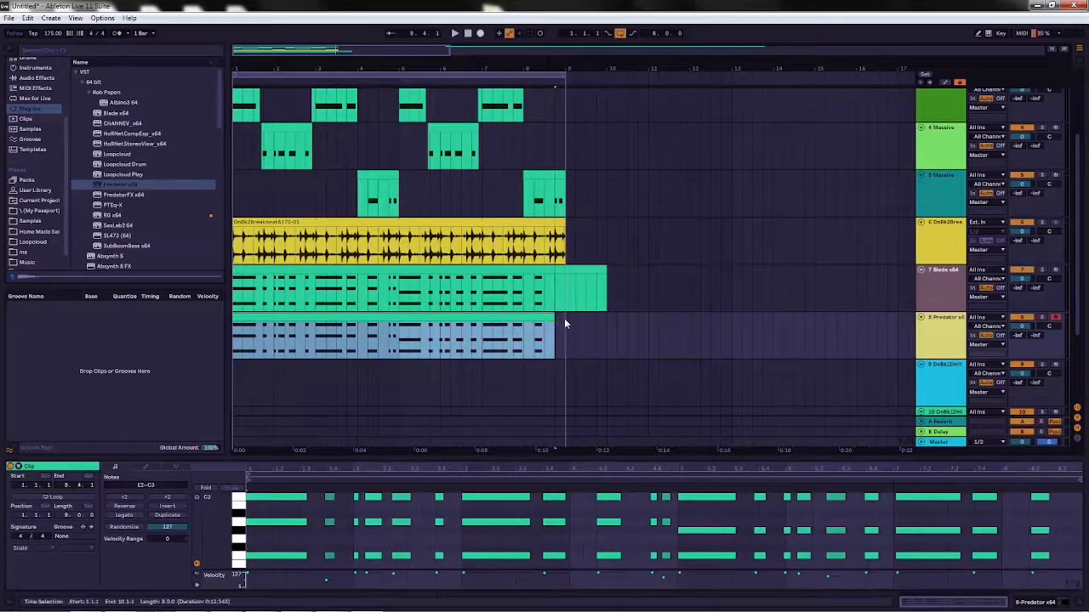
pyautogui.moveTo(606, 290); pyautogui.dragTo(566, 293)
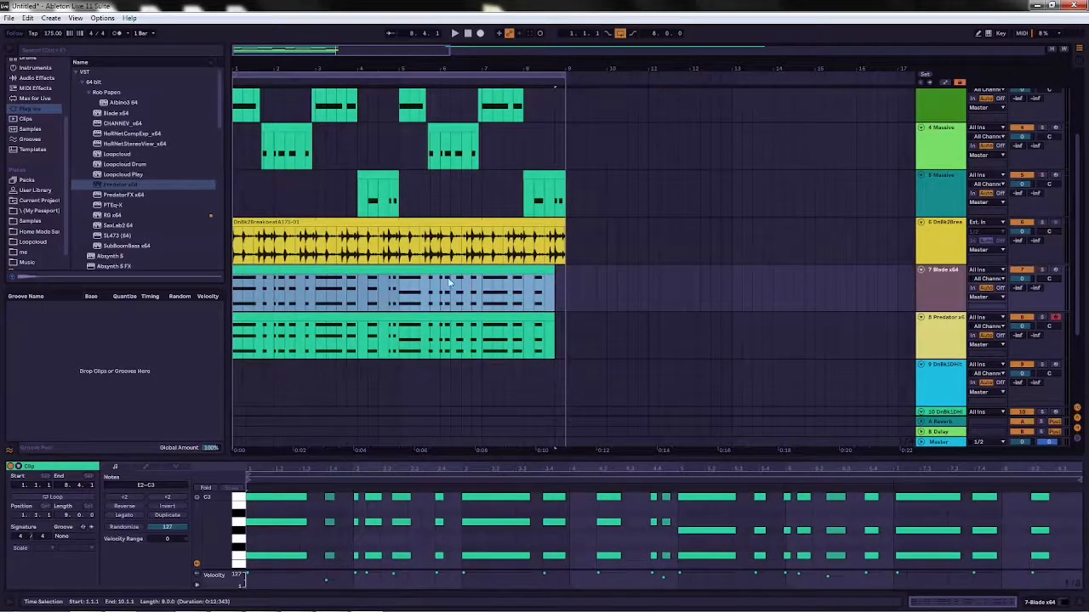
pyautogui.click(941, 323)
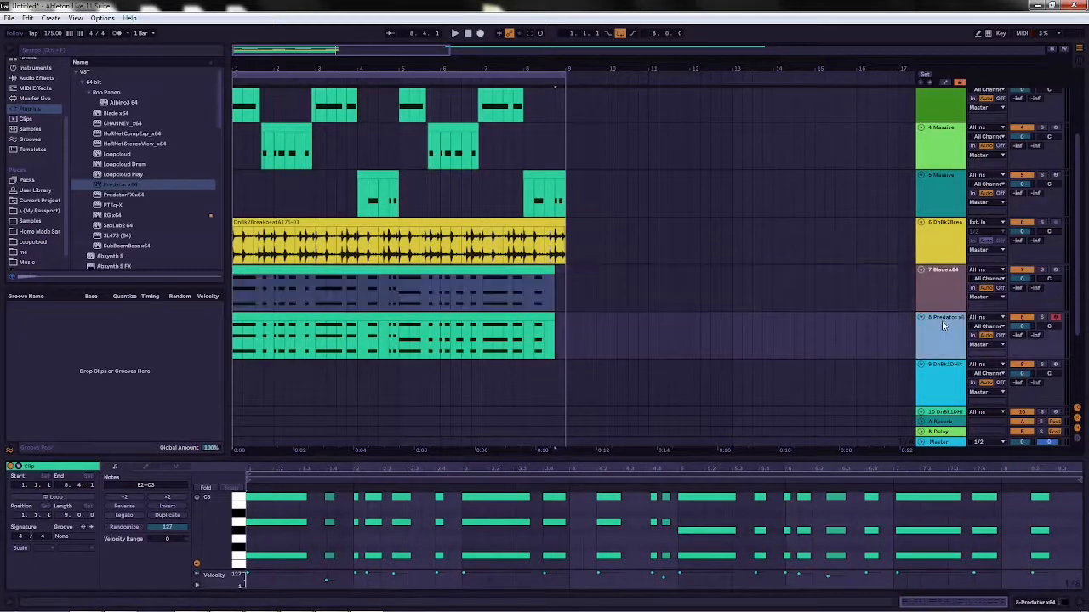
pyautogui.press('Up')
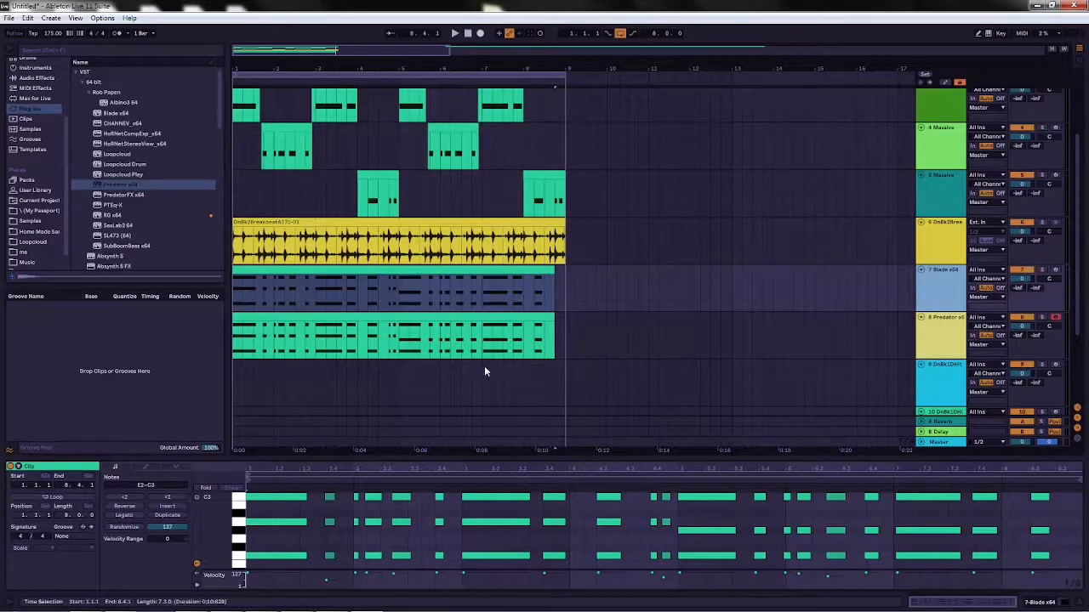
# Step: Lengthen all notes in the Predator x64 clip into continuous sustained chords and trim the last A2 note to end where G#2 starts
pyautogui.click(536, 328)
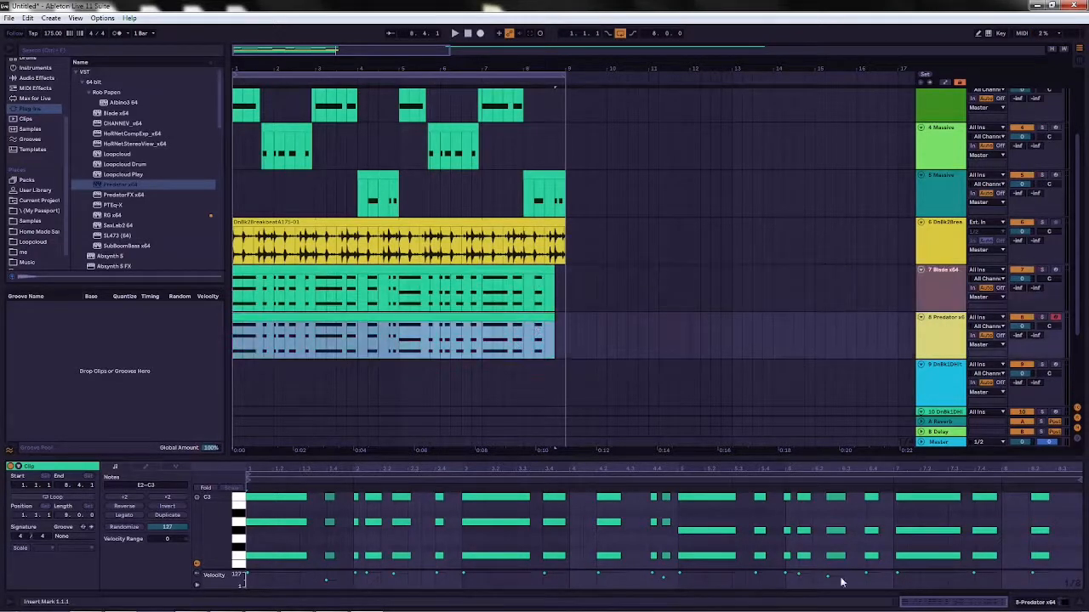
pyautogui.moveTo(1070, 561); pyautogui.dragTo(849, 534)
pyautogui.hotkey('ctrl', 'a')
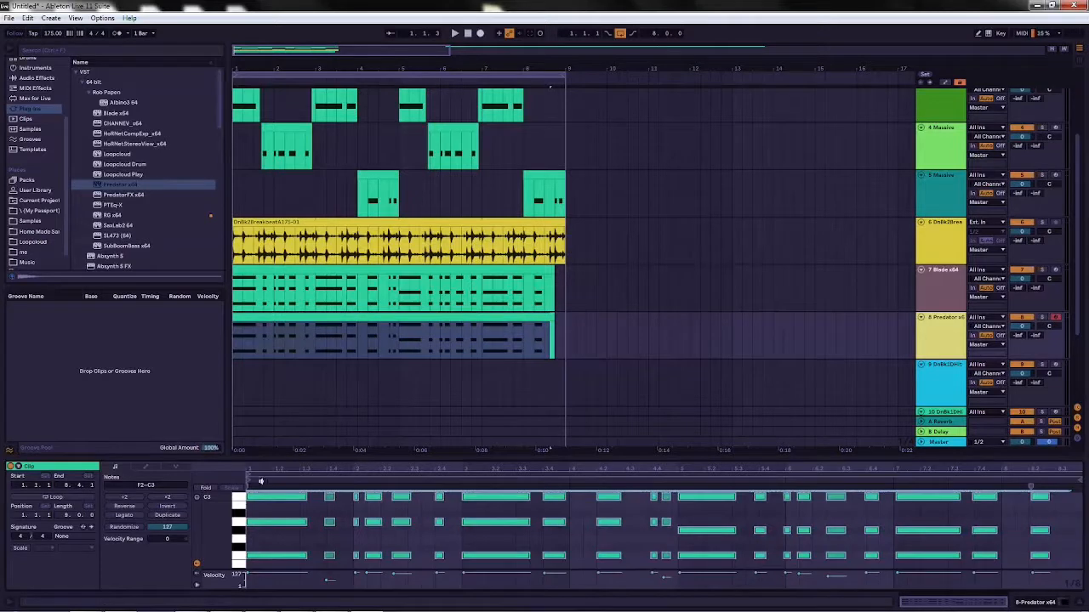
pyautogui.moveTo(304, 497); pyautogui.dragTo(344, 504)
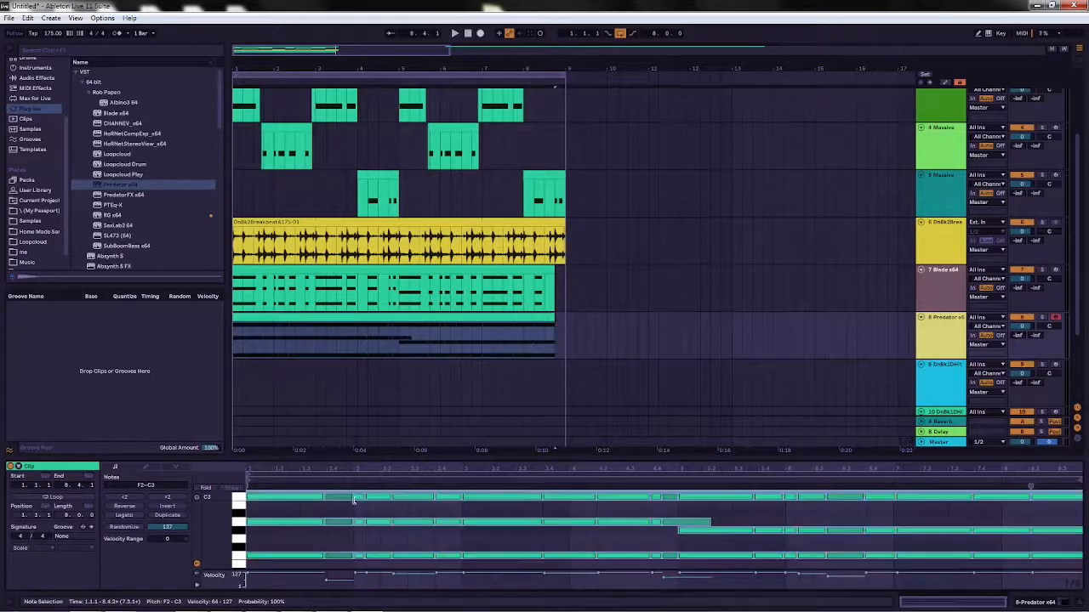
pyautogui.click(715, 524)
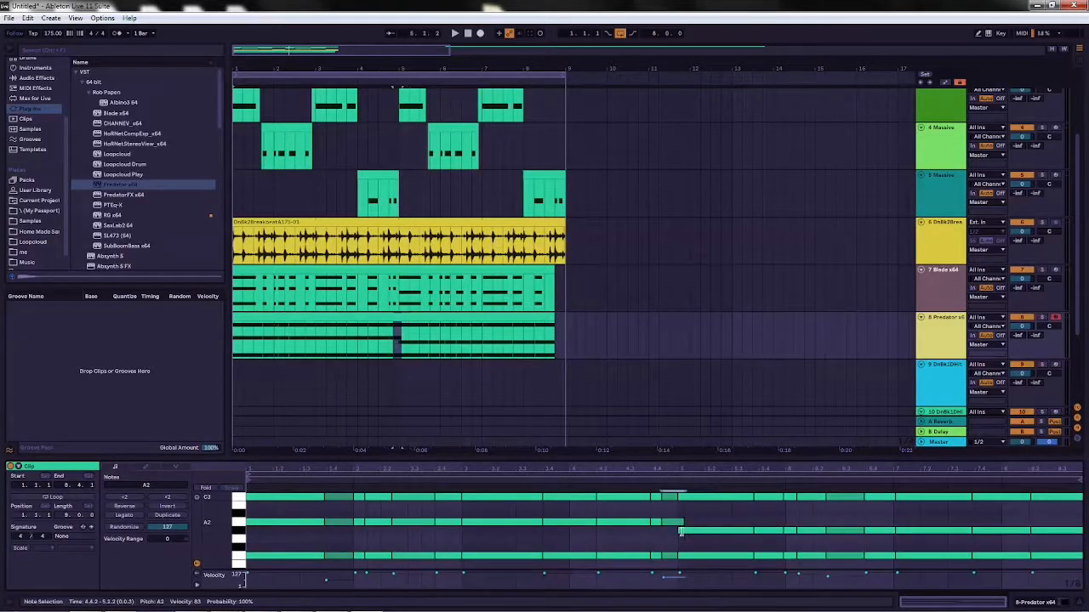
pyautogui.moveTo(677, 523); pyautogui.dragTo(664, 523)
# Step: Copy the sustained chord clip from Predator x64 onto the 7 Blade x64 track at bar 1, replacing its clip
pyautogui.scroll(-1, 405, 308)
pyautogui.click(389, 275)
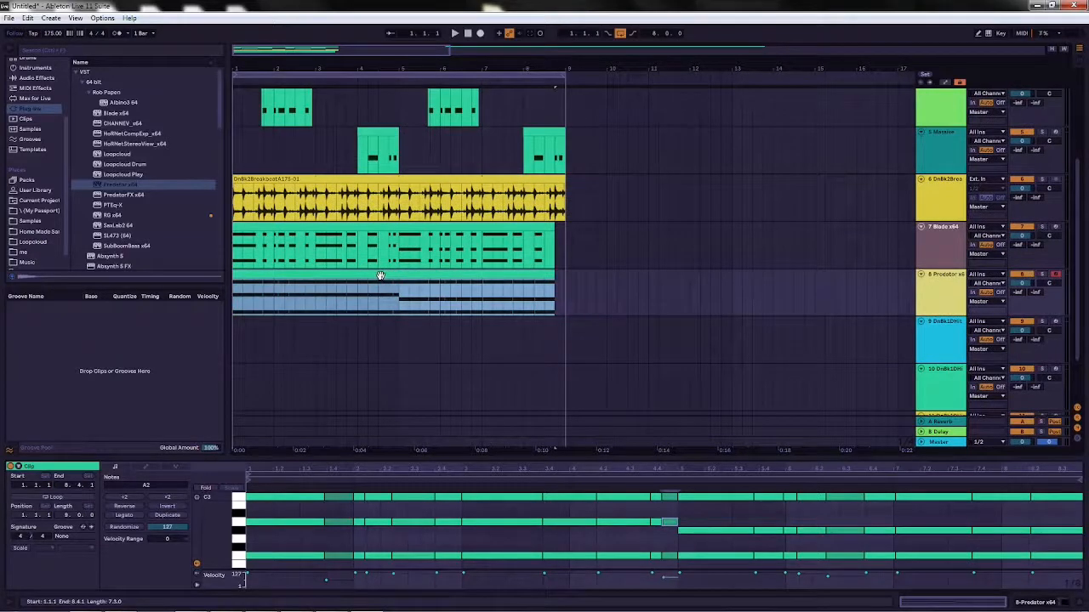
pyautogui.click(377, 264)
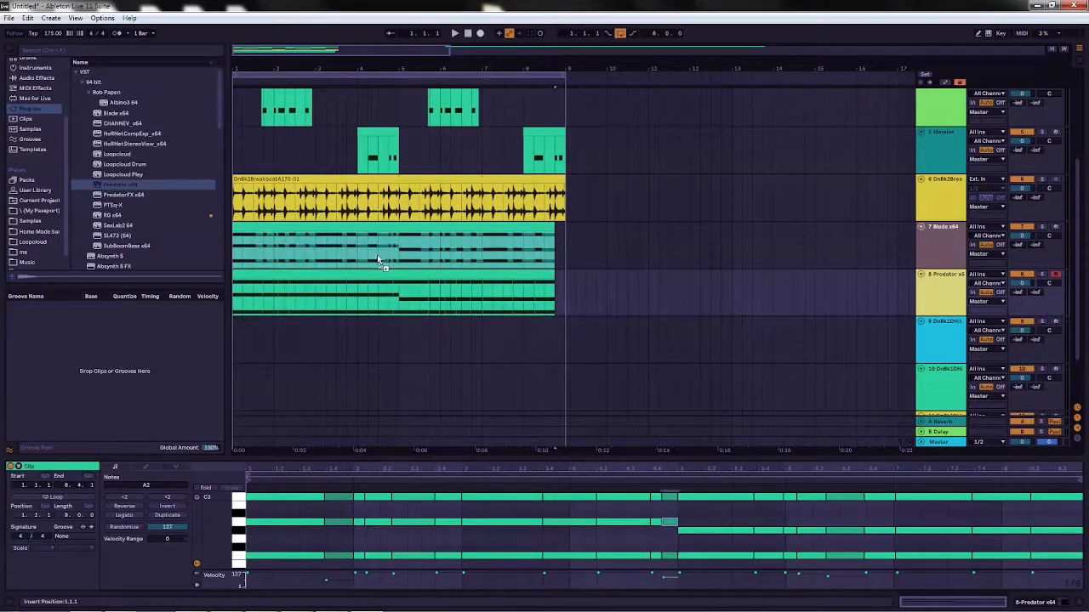
pyautogui.click(378, 258)
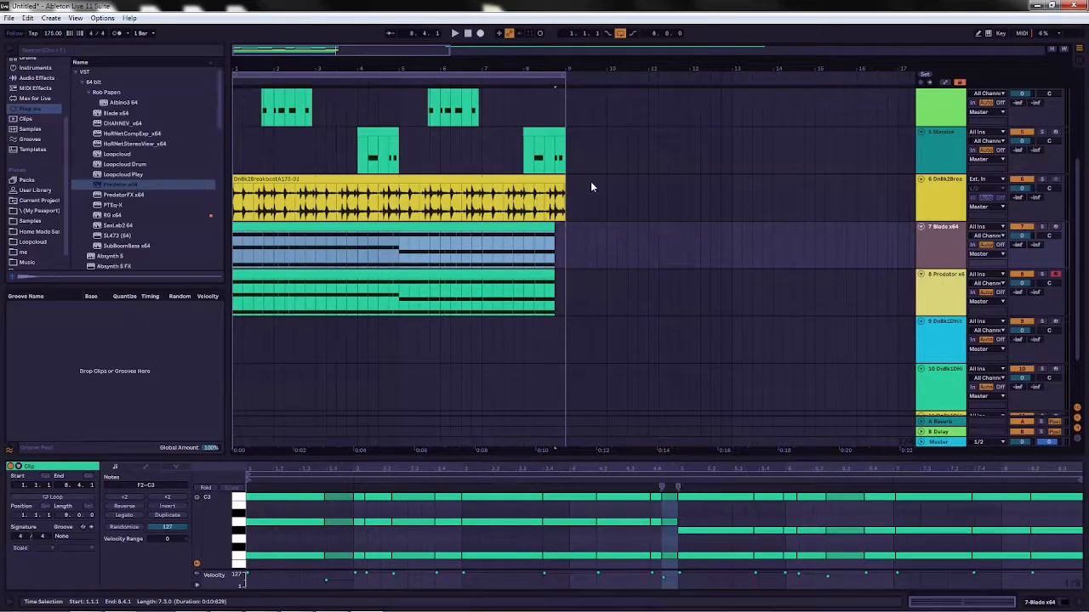
# Step: Open Massive's browser on the 2 Massive track and import the Sub List program list from the Massive Program folder on My Passport (E:)
pyautogui.scroll(5, 592, 187)
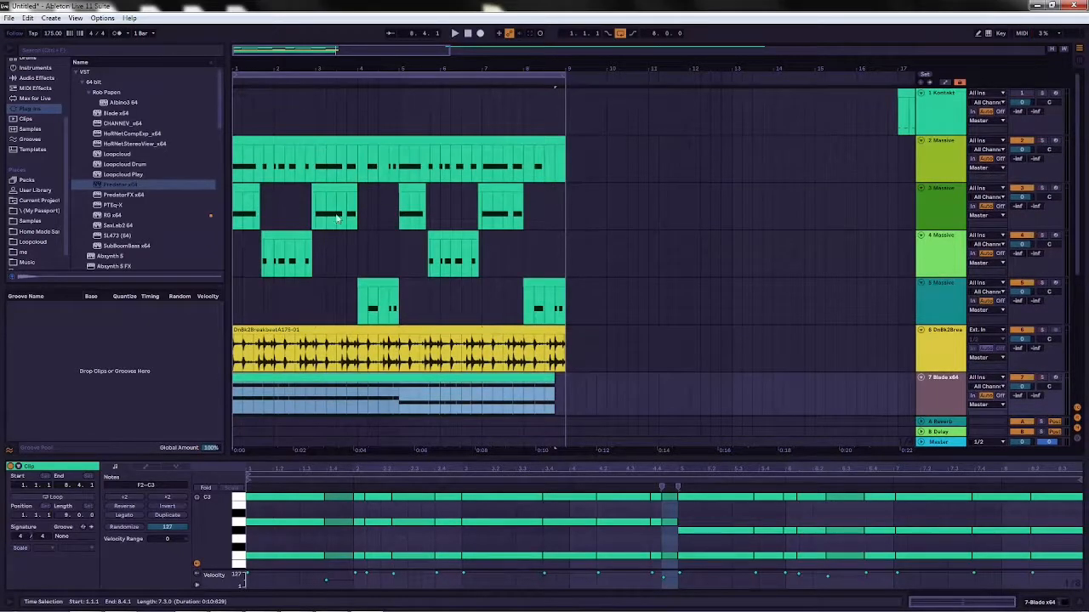
pyautogui.click(902, 148)
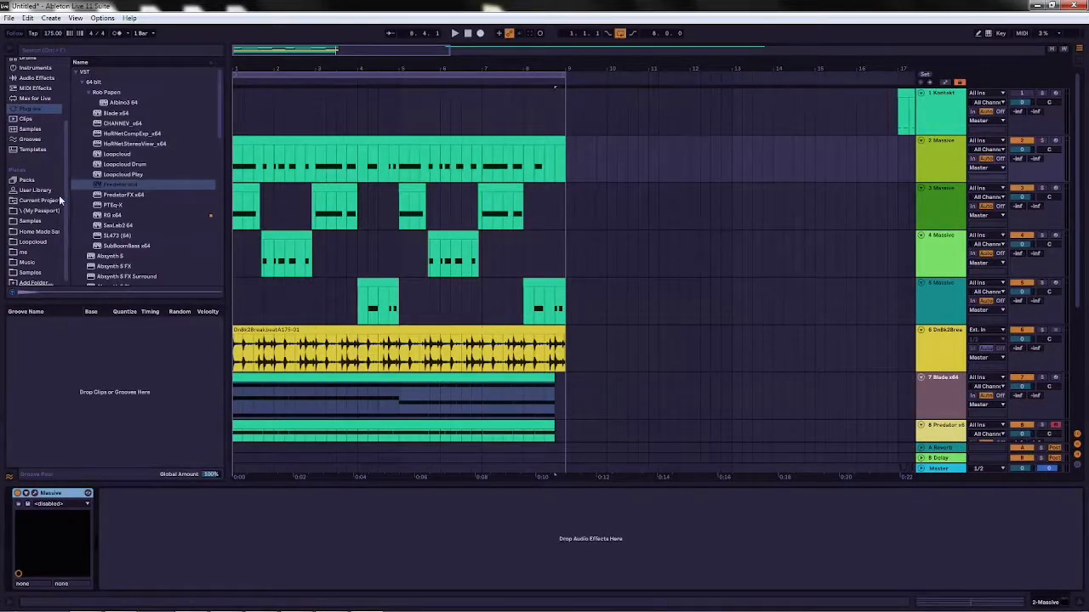
pyautogui.click(34, 493)
pyautogui.click(736, 250)
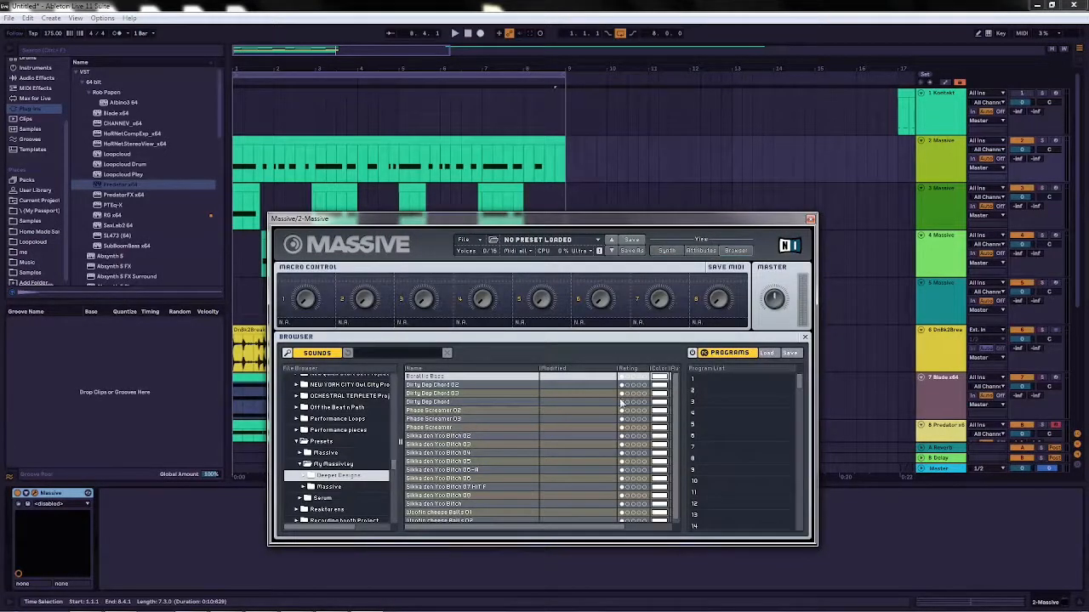
pyautogui.click(768, 354)
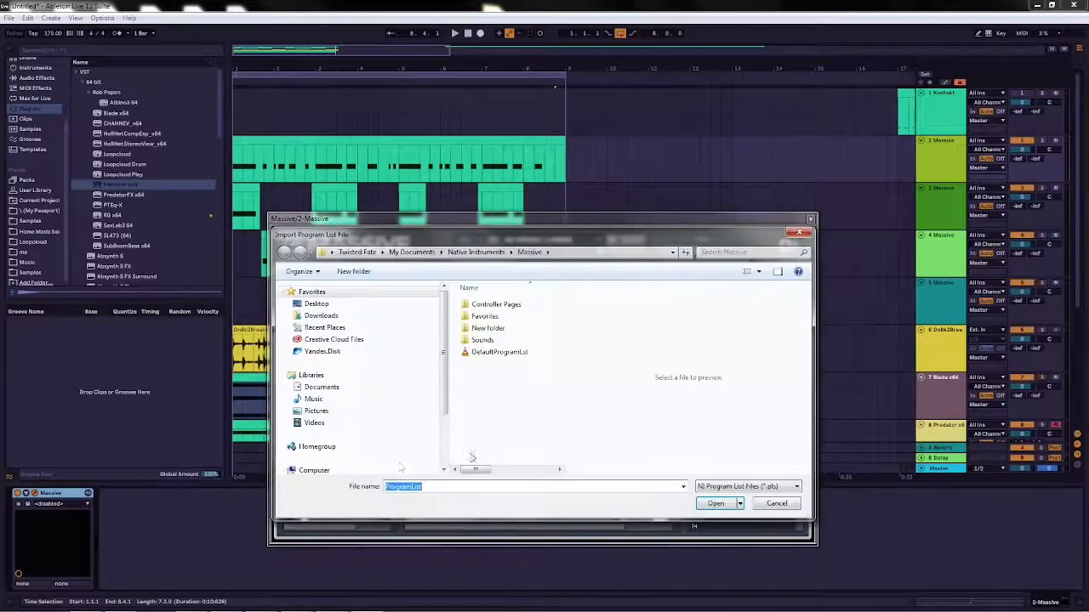
pyautogui.scroll(-2, 358, 383)
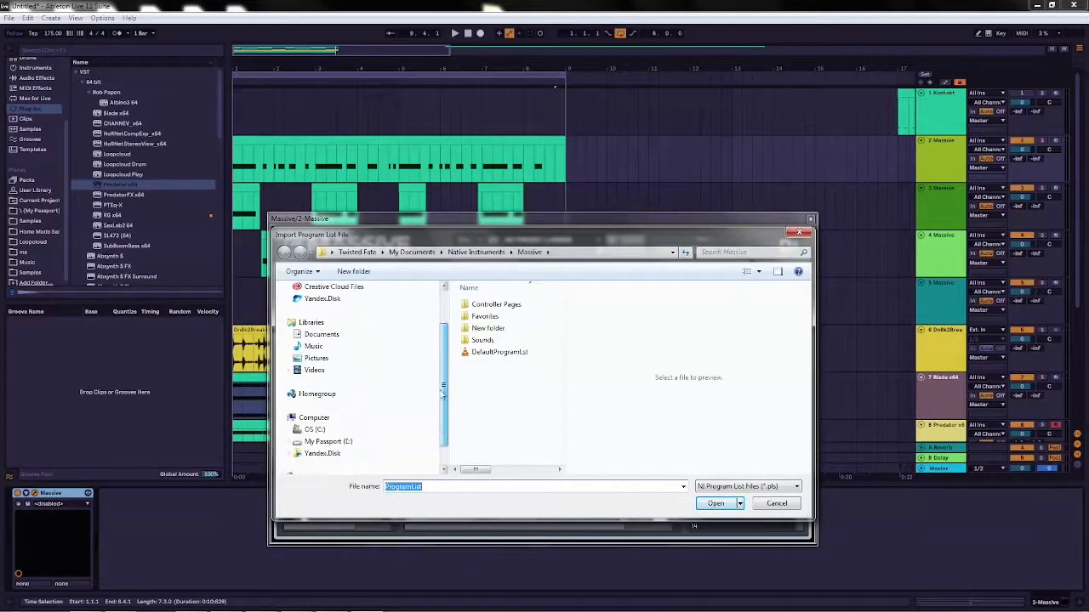
pyautogui.click(298, 442)
pyautogui.doubleClick(507, 459)
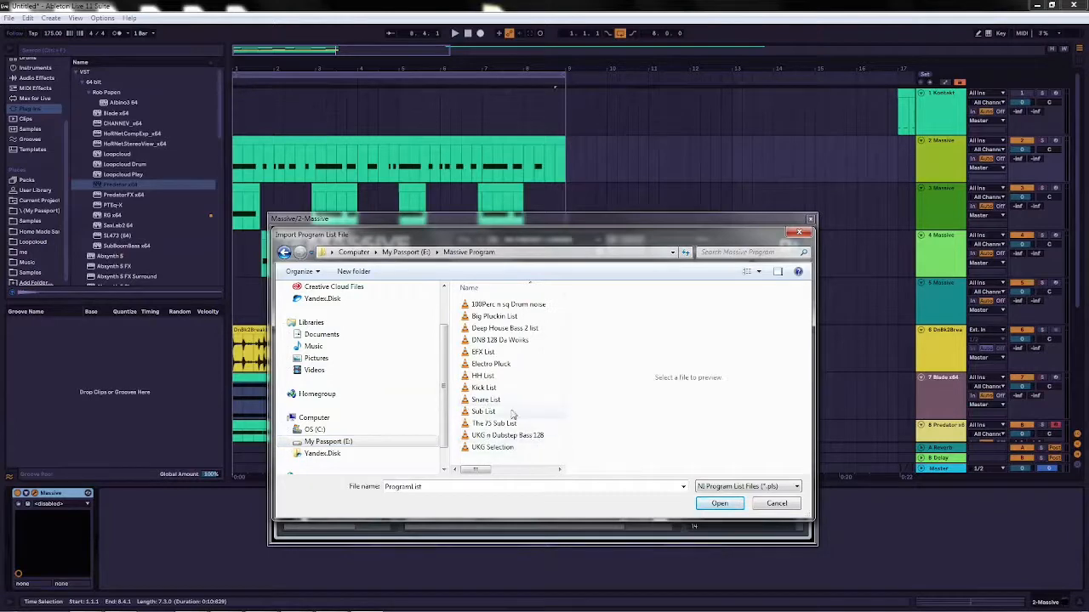
pyautogui.click(484, 411)
pyautogui.click(720, 503)
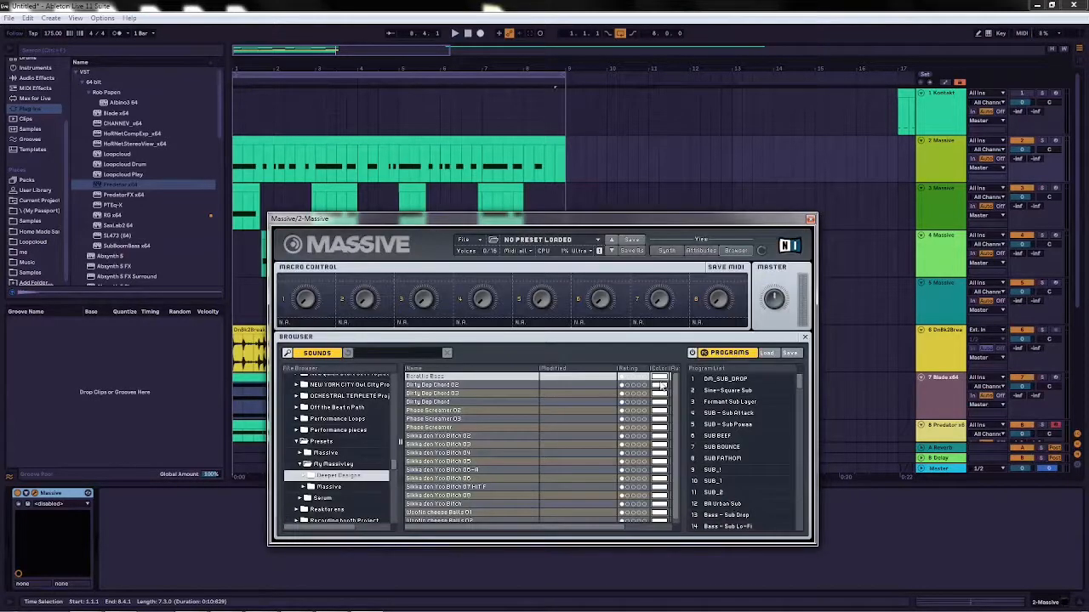
# Step: Load the SUB – Sub Attack program on the 2 Massive track and audition it in the loop
pyautogui.scroll(-3, 752, 433)
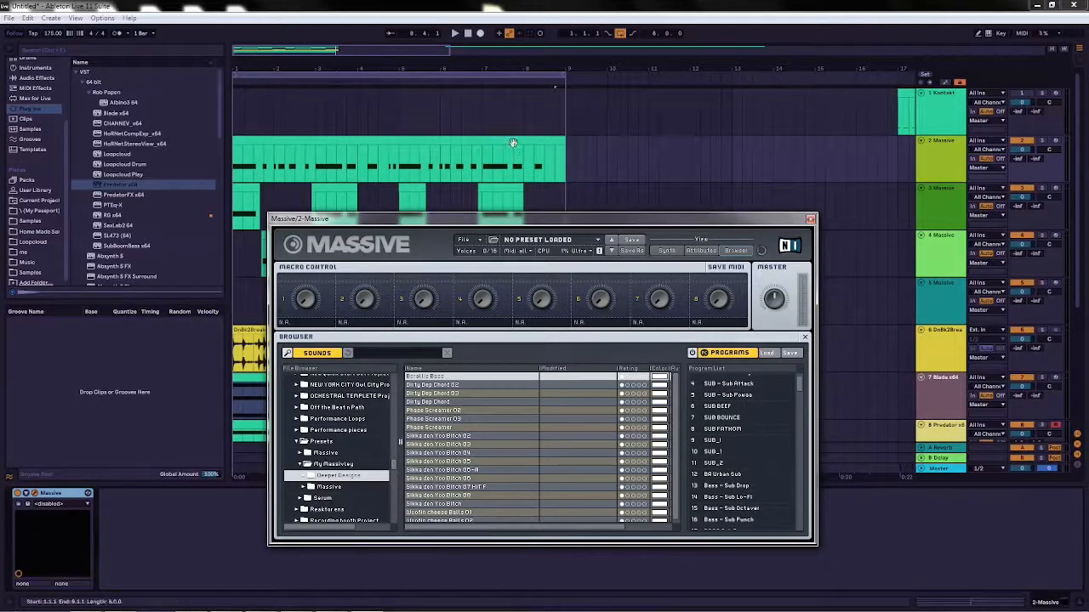
pyautogui.click(455, 34)
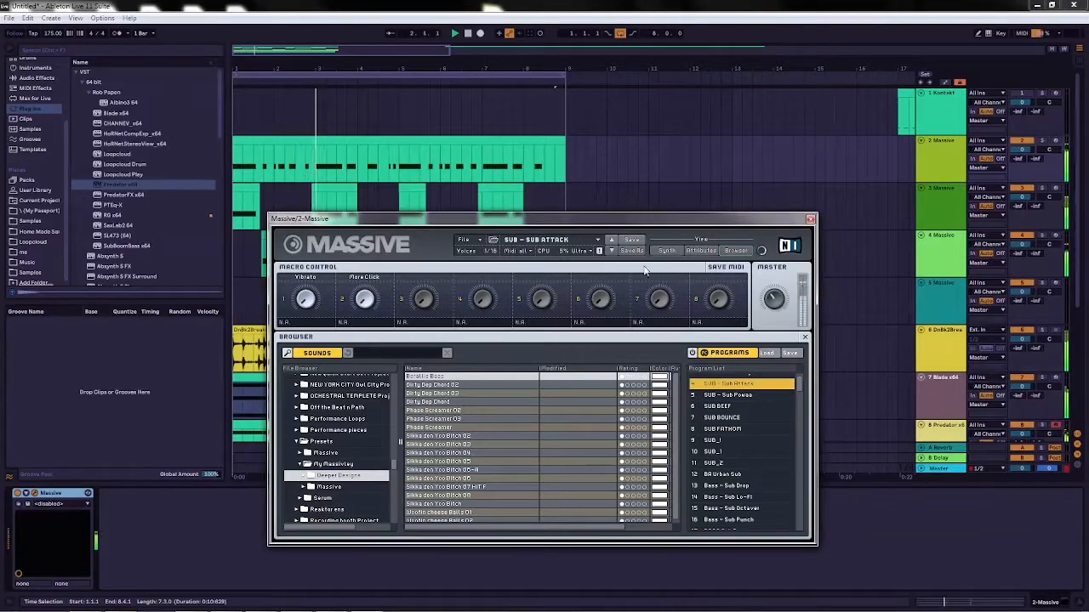
pyautogui.moveTo(564, 221); pyautogui.dragTo(713, 330)
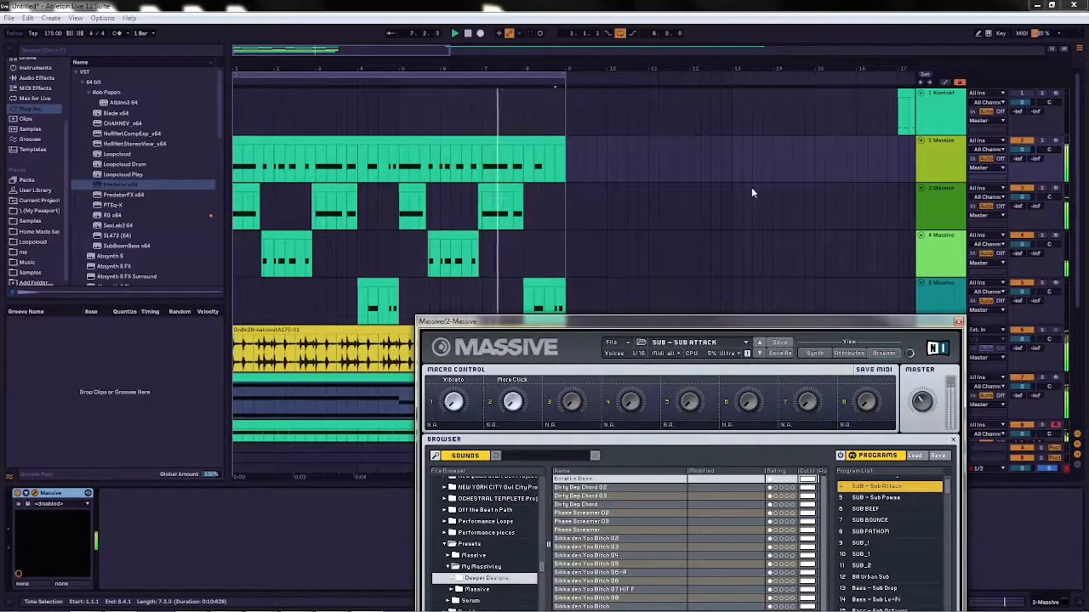
pyautogui.press('space')
# Step: Open Massive on the 3 Massive track and load REESE Hollow PRO LKW 2 from the My Massivley presets folder
pyautogui.click(934, 193)
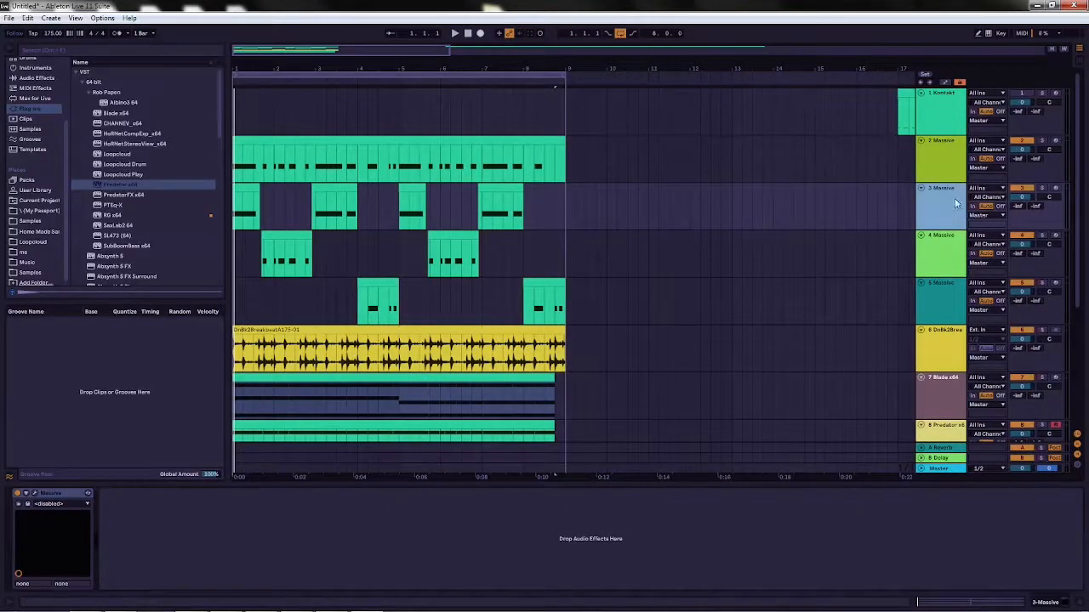
pyautogui.click(34, 495)
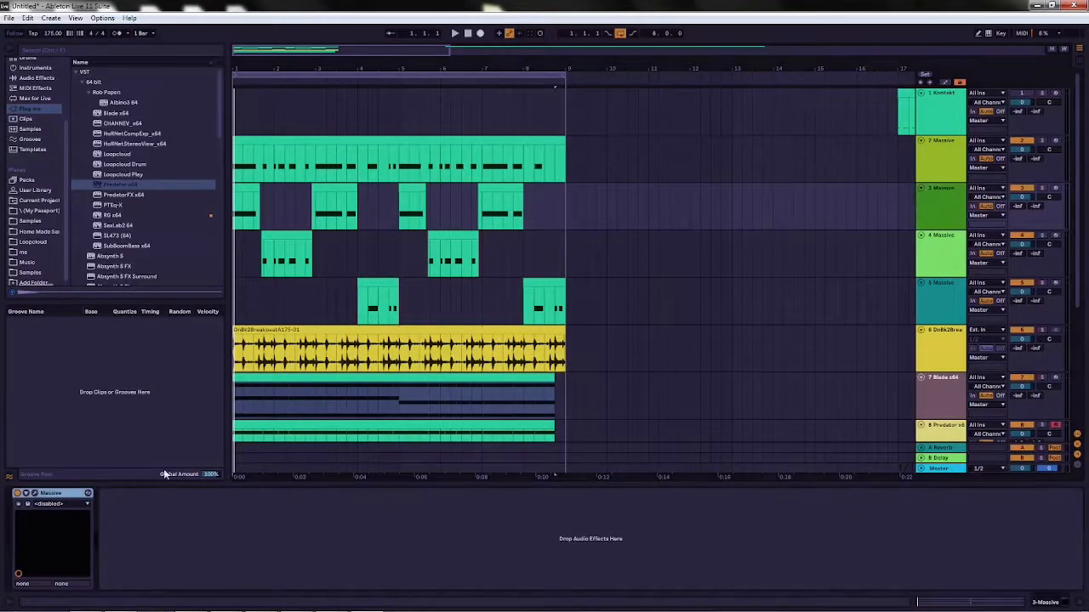
pyautogui.click(34, 495)
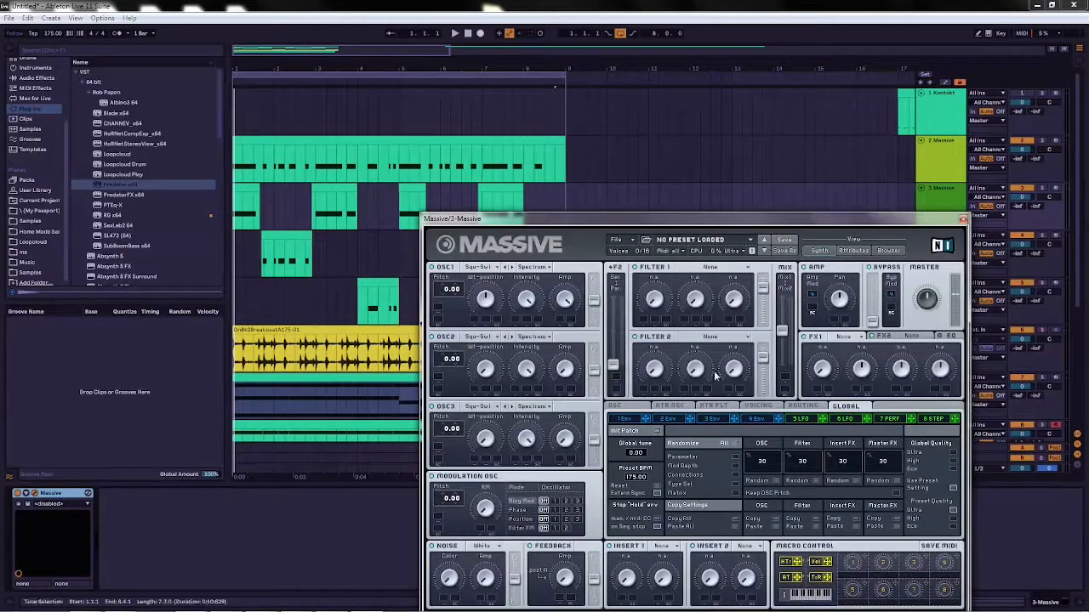
pyautogui.click(888, 251)
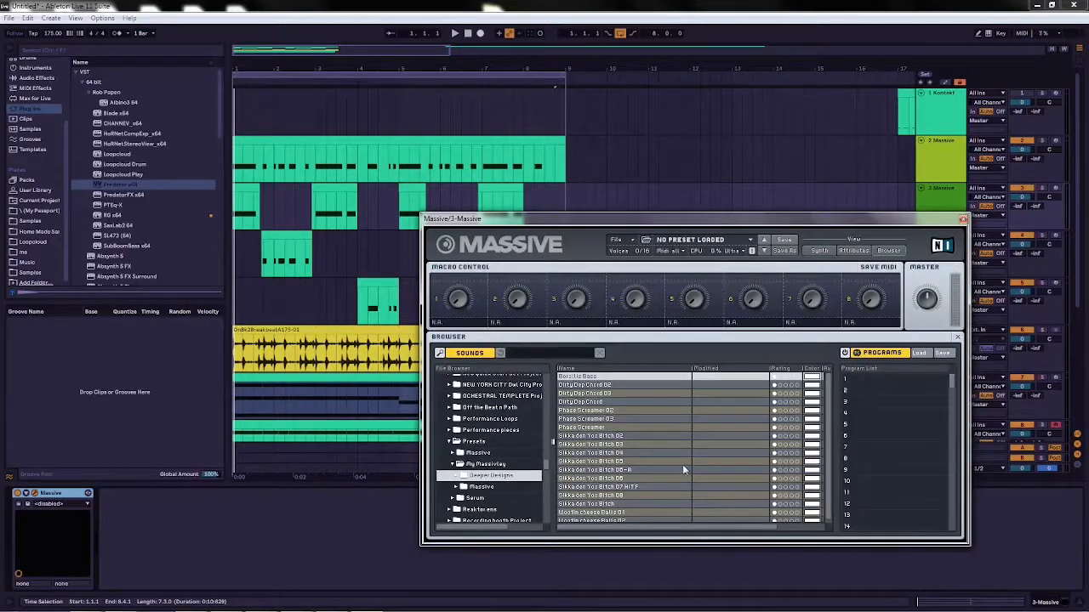
pyautogui.click(454, 466)
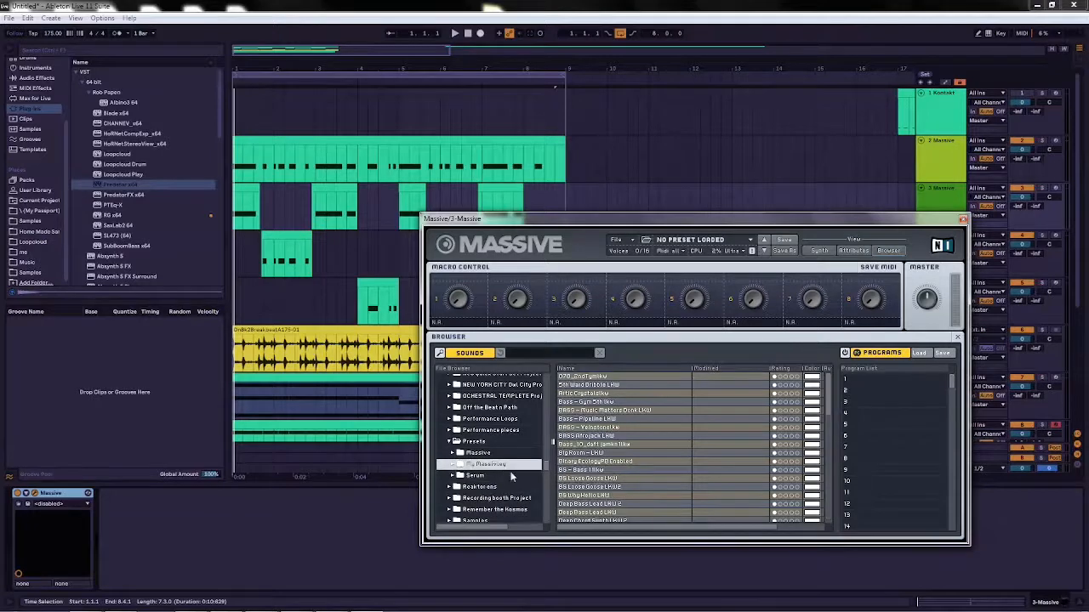
pyautogui.scroll(-10, 630, 485)
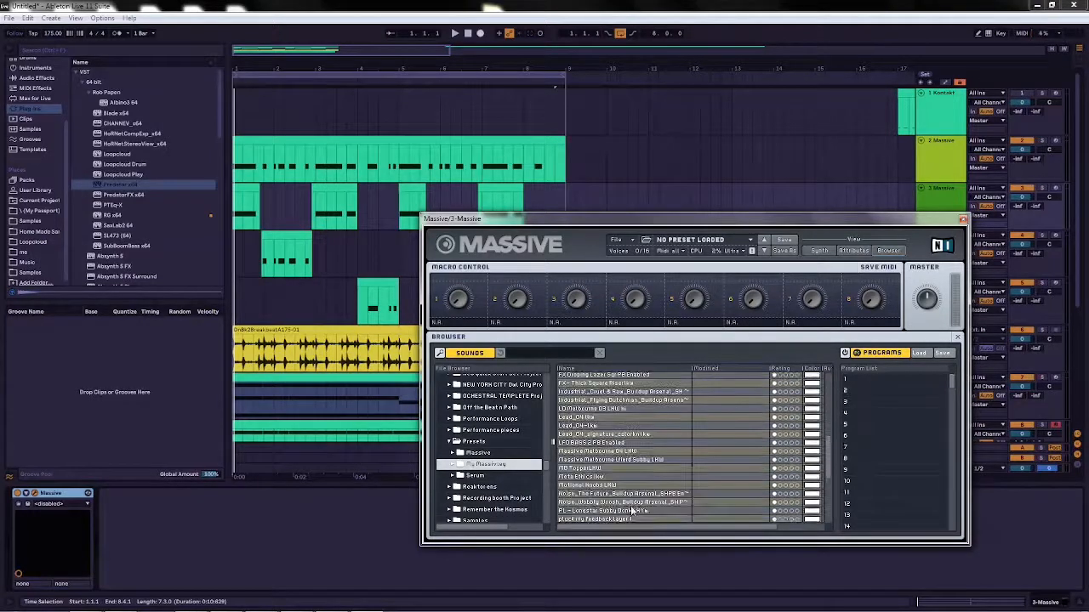
pyautogui.scroll(-3, 596, 518)
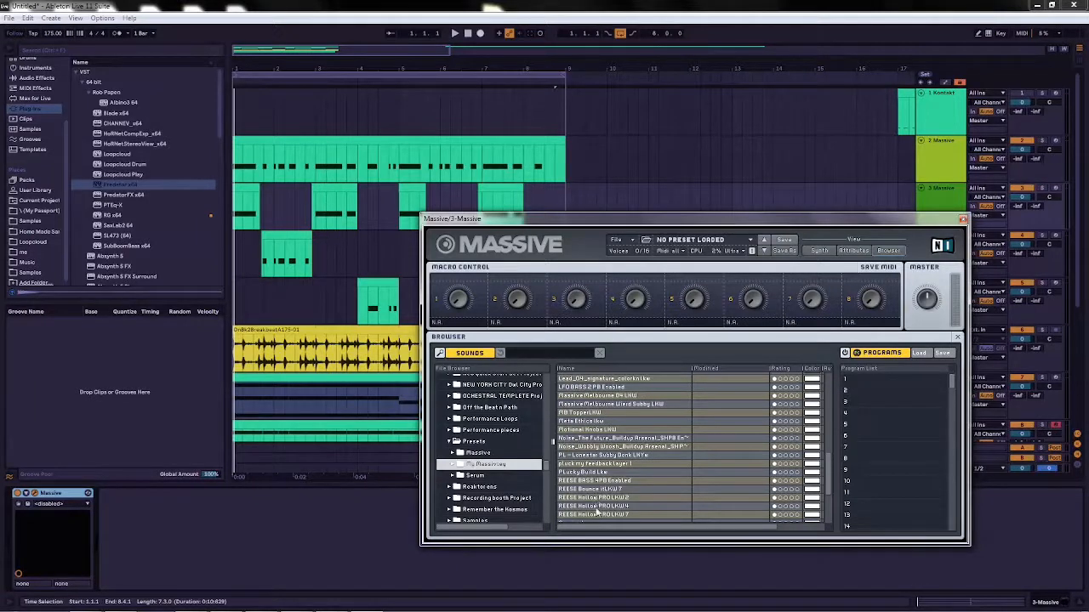
pyautogui.click(608, 499)
# Step: Solo the 3 Massive and 2 Massive tracks and play the loop from the start
pyautogui.press('space')
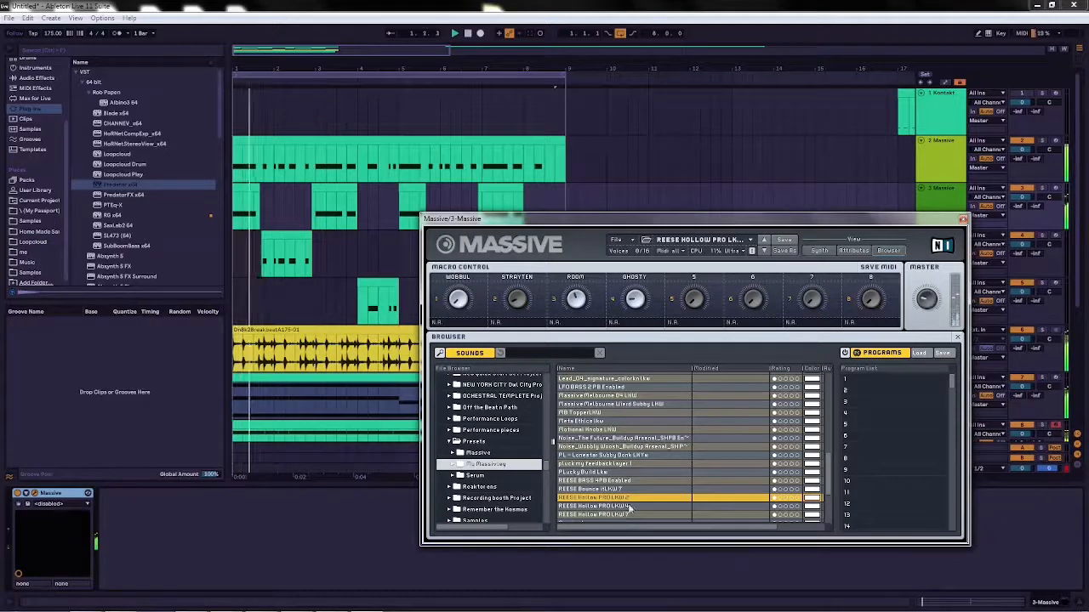
pyautogui.click(1043, 195)
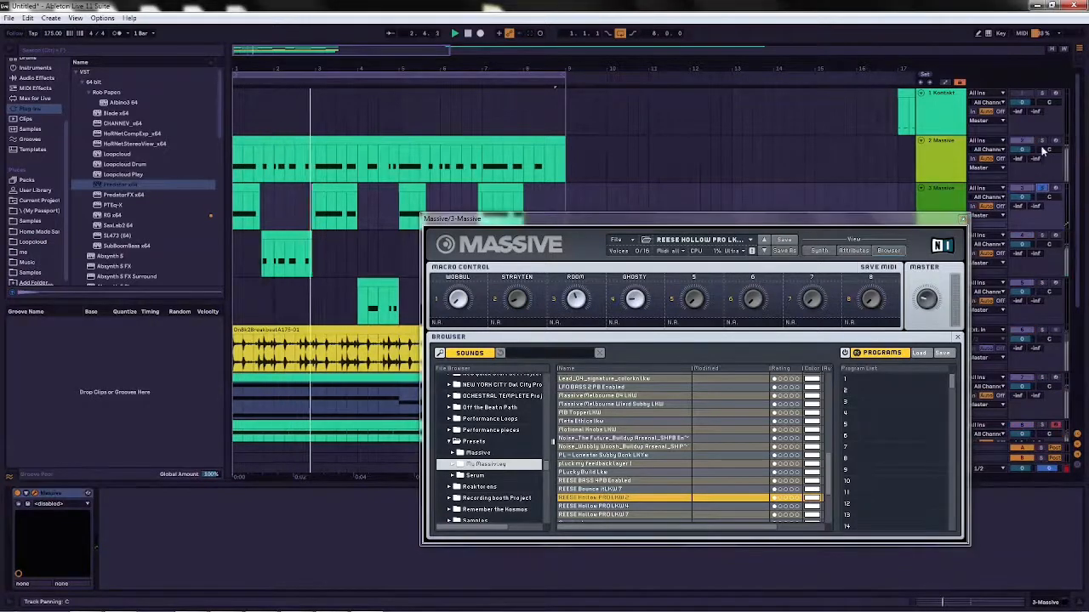
pyautogui.click(467, 32)
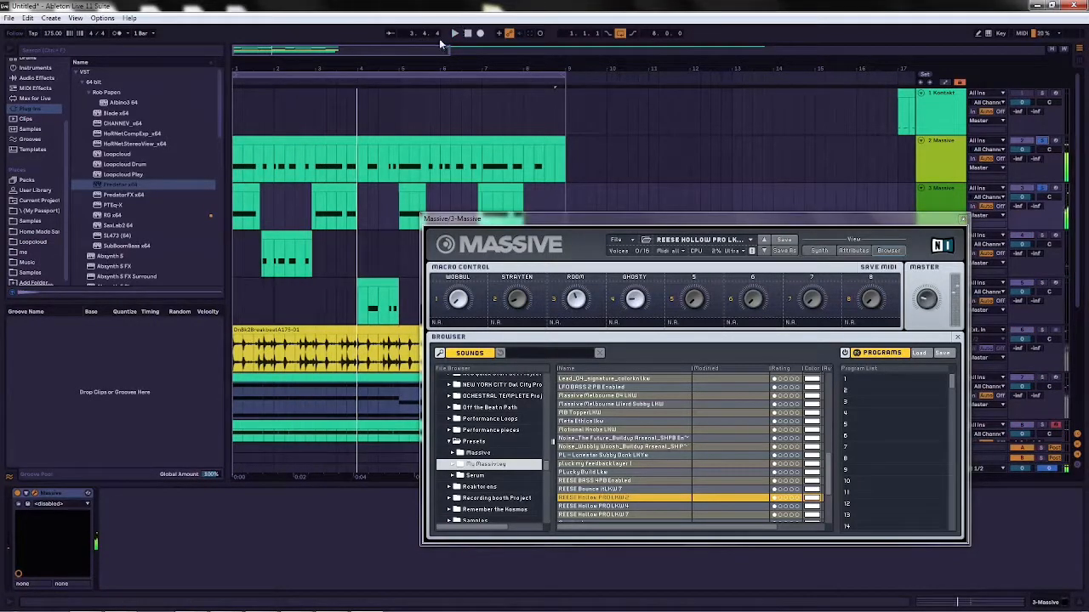
pyautogui.click(455, 32)
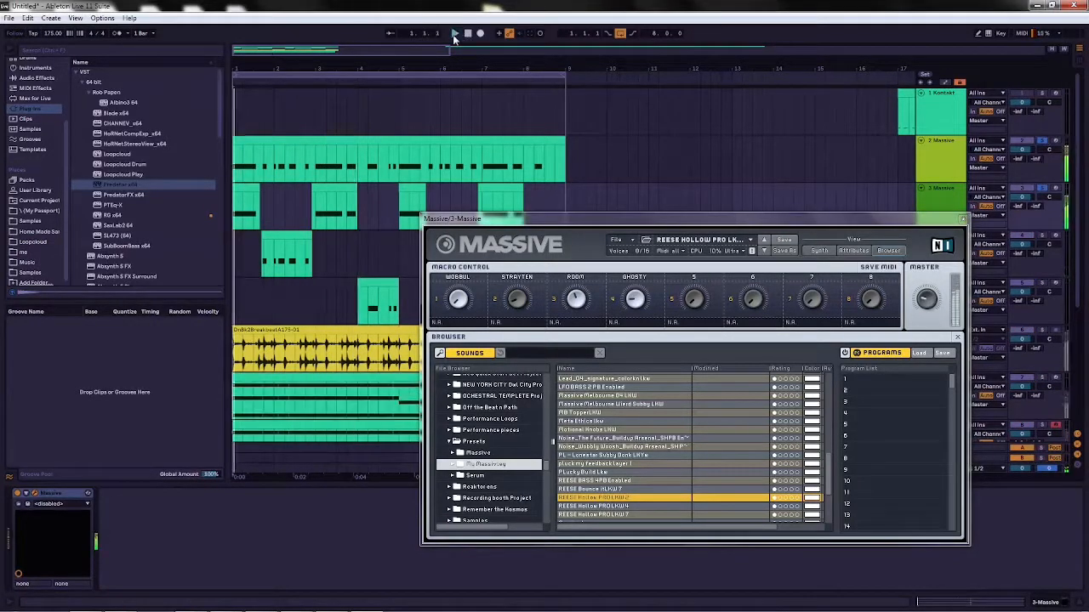
# Step: Audition the other REESE presets and PLucky Build lkw on the 3 Massive track, and load pluck my feedback layer 1
pyautogui.click(619, 515)
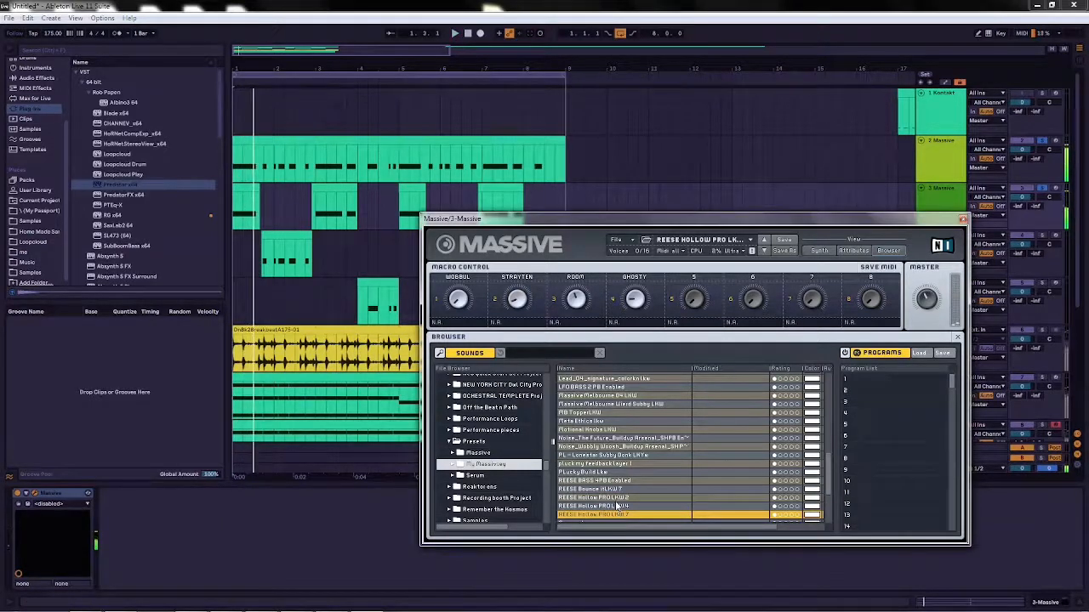
pyautogui.click(608, 498)
pyautogui.click(600, 490)
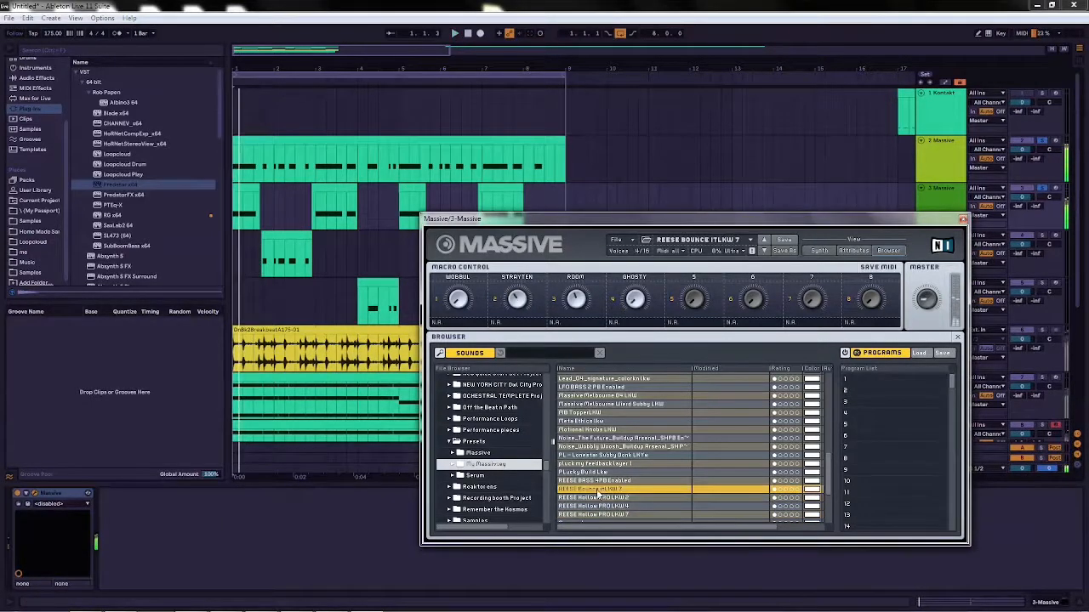
pyautogui.click(598, 481)
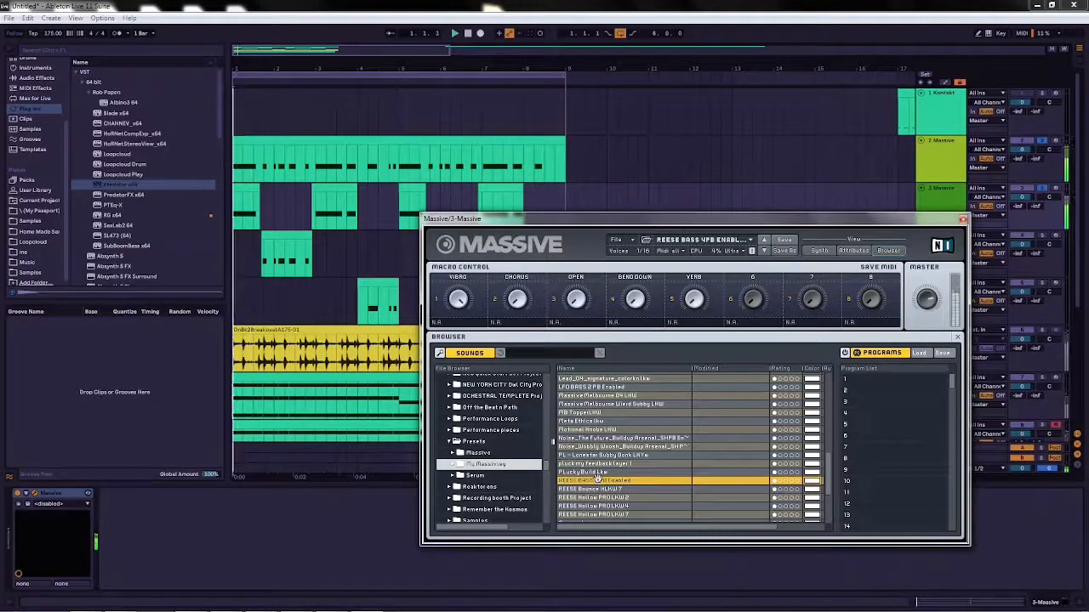
pyautogui.click(595, 473)
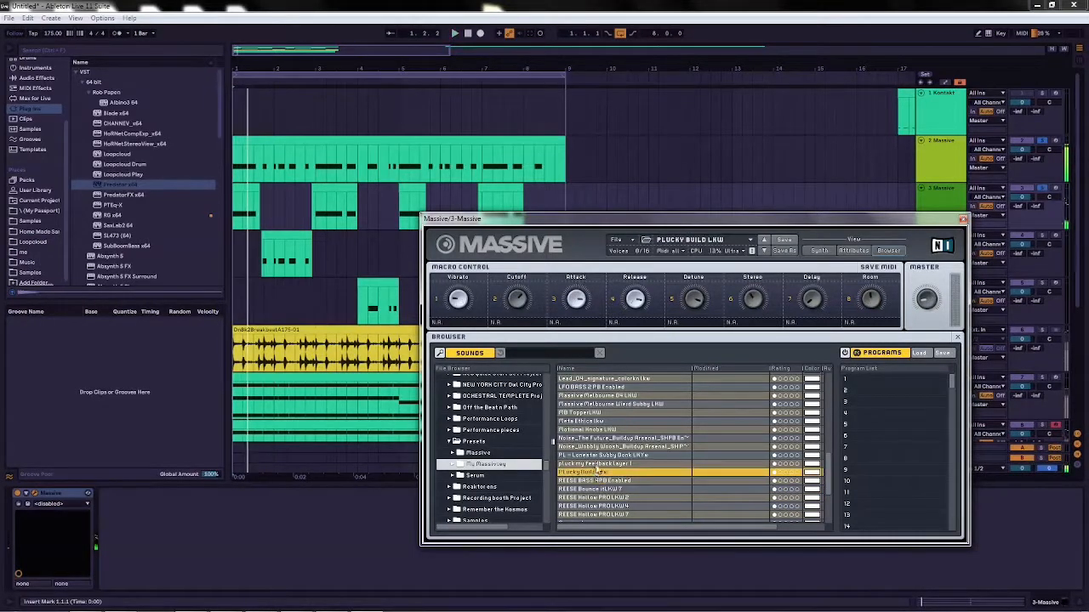
pyautogui.click(601, 463)
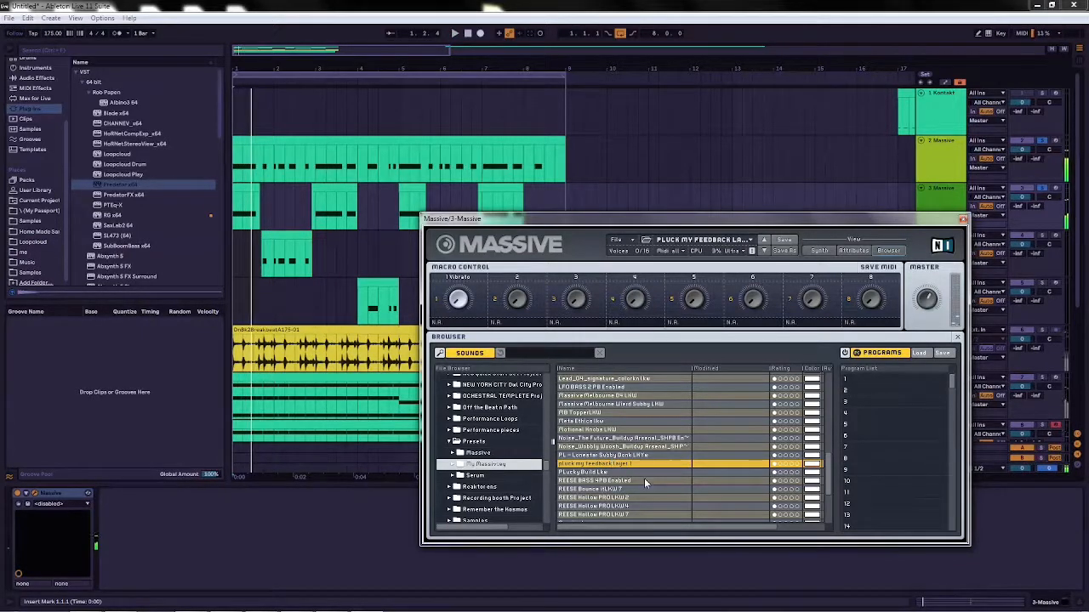
pyautogui.scroll(-1, 602, 476)
pyautogui.scroll(1, 626, 458)
pyautogui.scroll(-3, 628, 456)
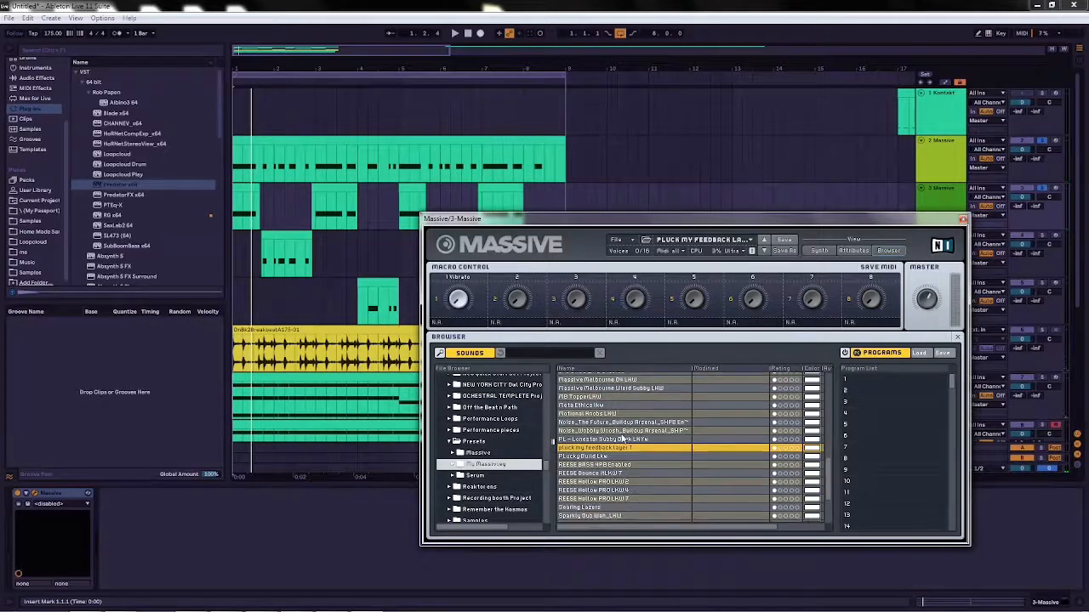
pyautogui.scroll(3, 626, 442)
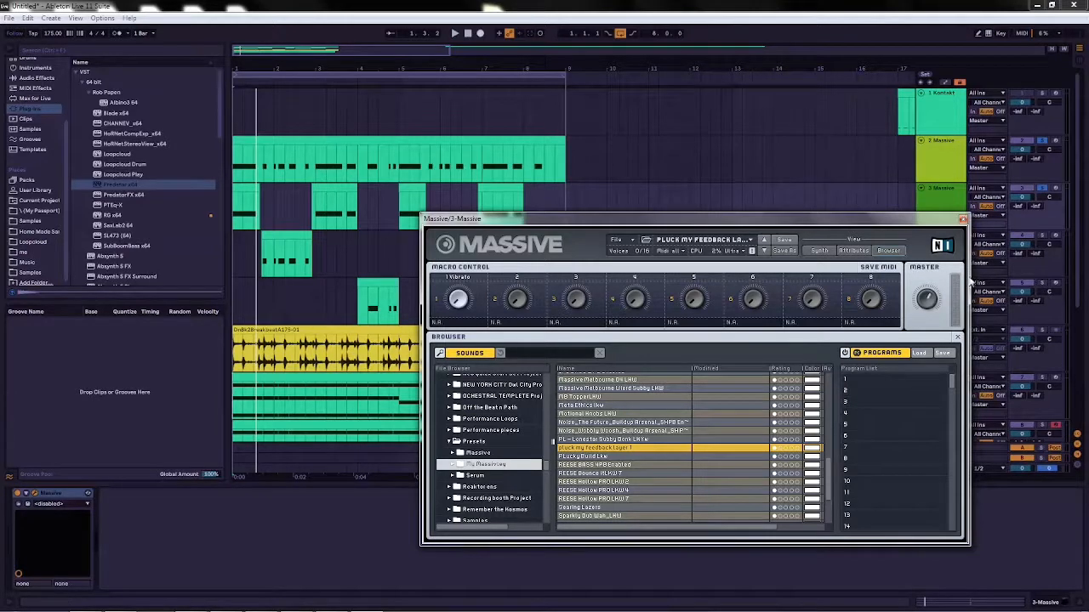
# Step: Assign Macro 2 to the Dry/Wet knob of the FX2 Reverb on the 3 Massive track and set its modulation range
pyautogui.click(819, 251)
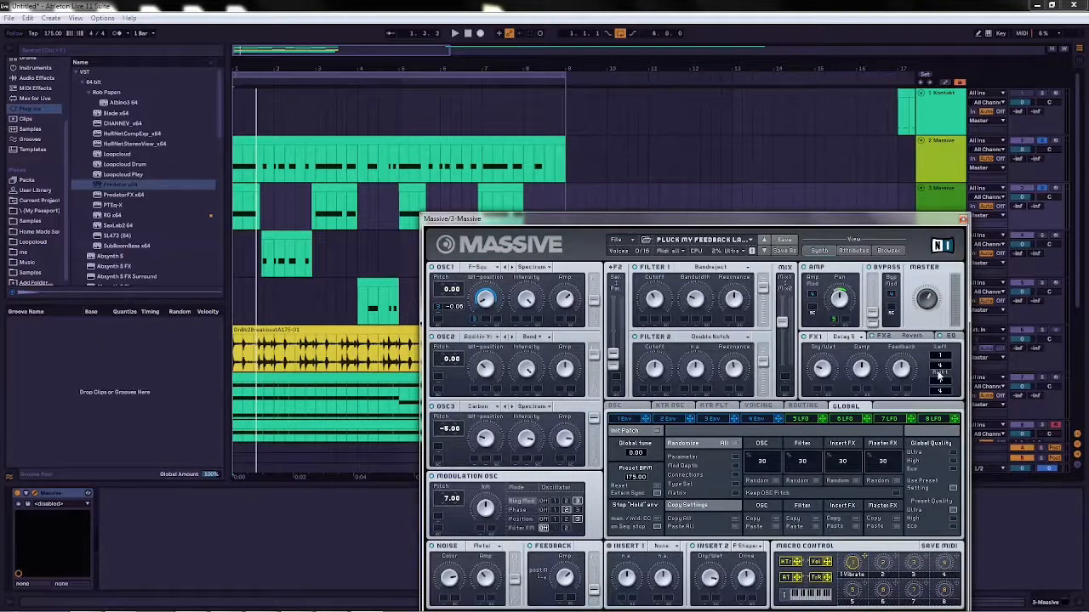
pyautogui.click(913, 338)
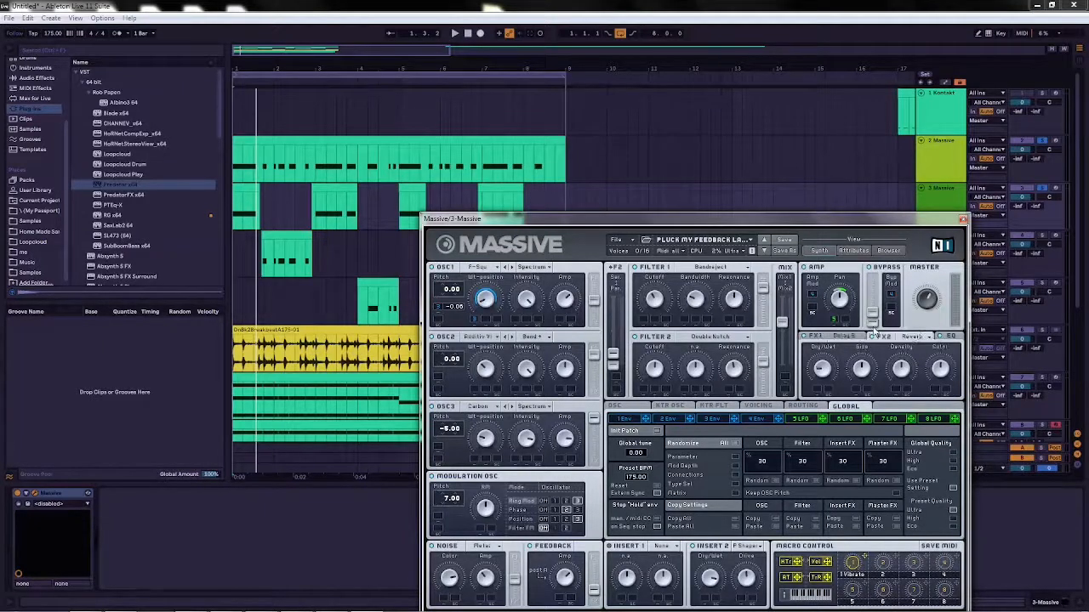
pyautogui.rightClick(823, 369)
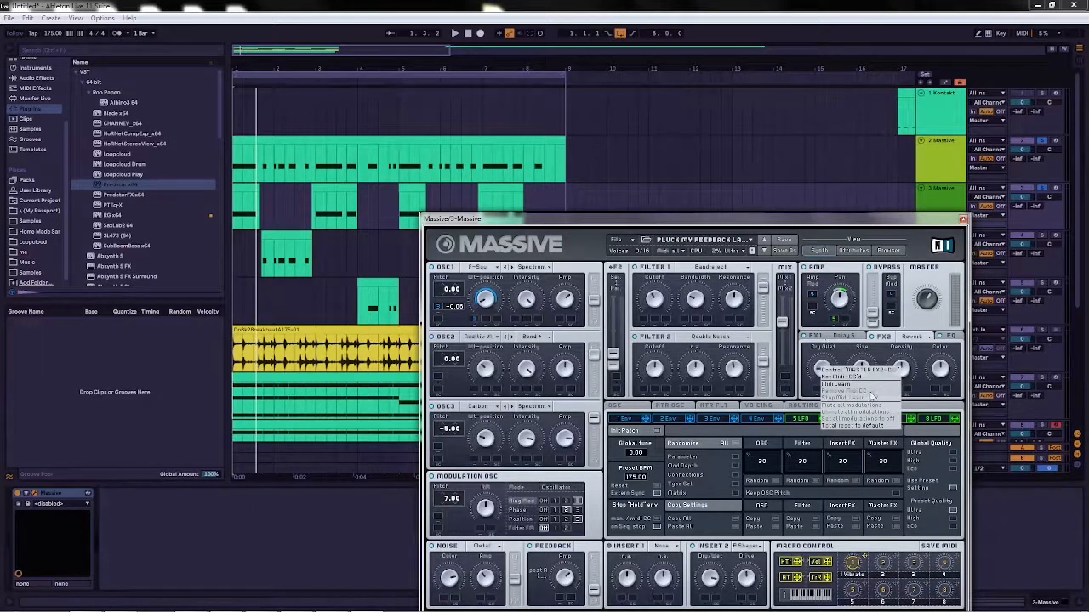
pyautogui.click(894, 578)
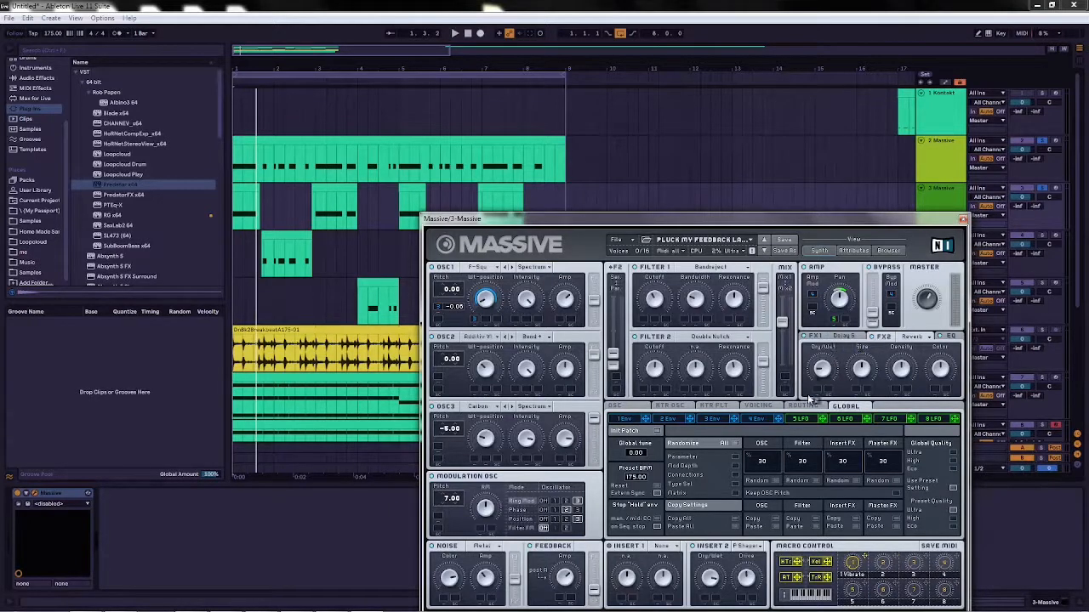
pyautogui.moveTo(816, 391); pyautogui.dragTo(816, 391)
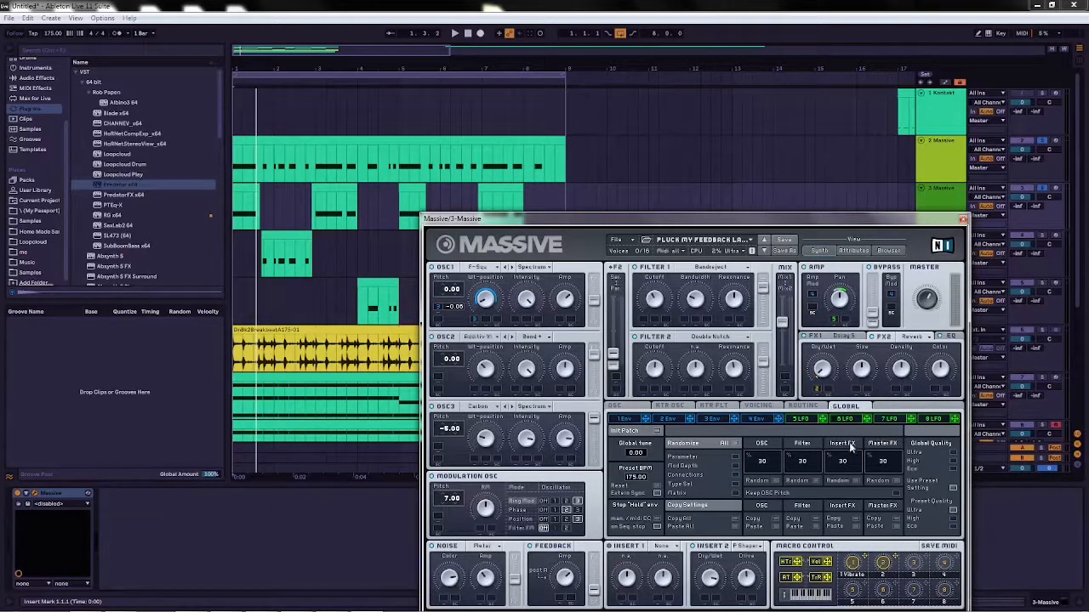
pyautogui.moveTo(819, 391); pyautogui.dragTo(816, 353)
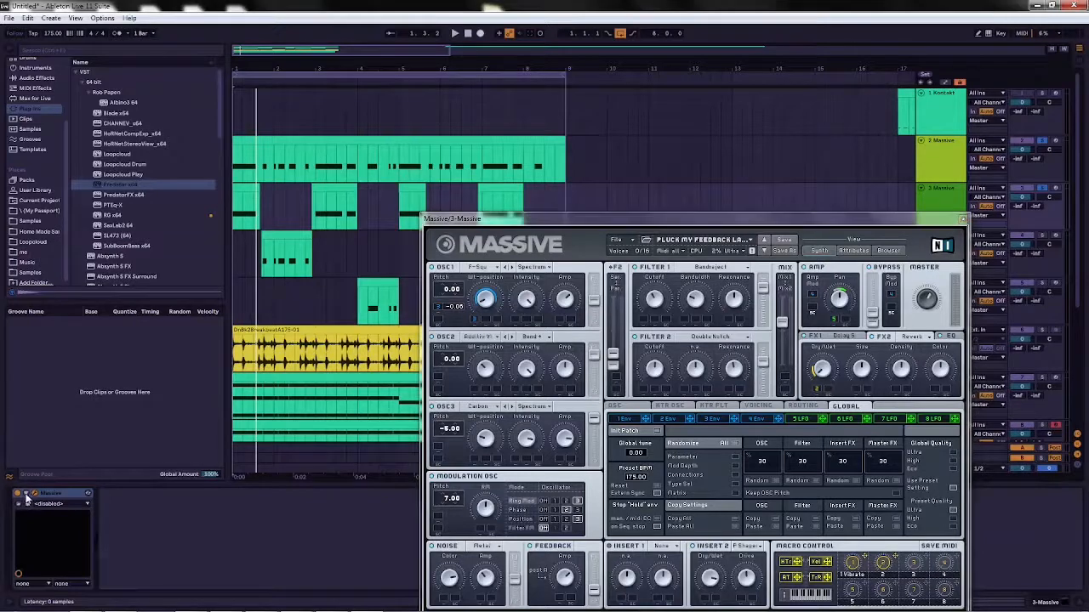
# Step: Add Macro 2 to the configured parameters of the Massive device on the 3 Massive track and set it to 1
pyautogui.click(27, 503)
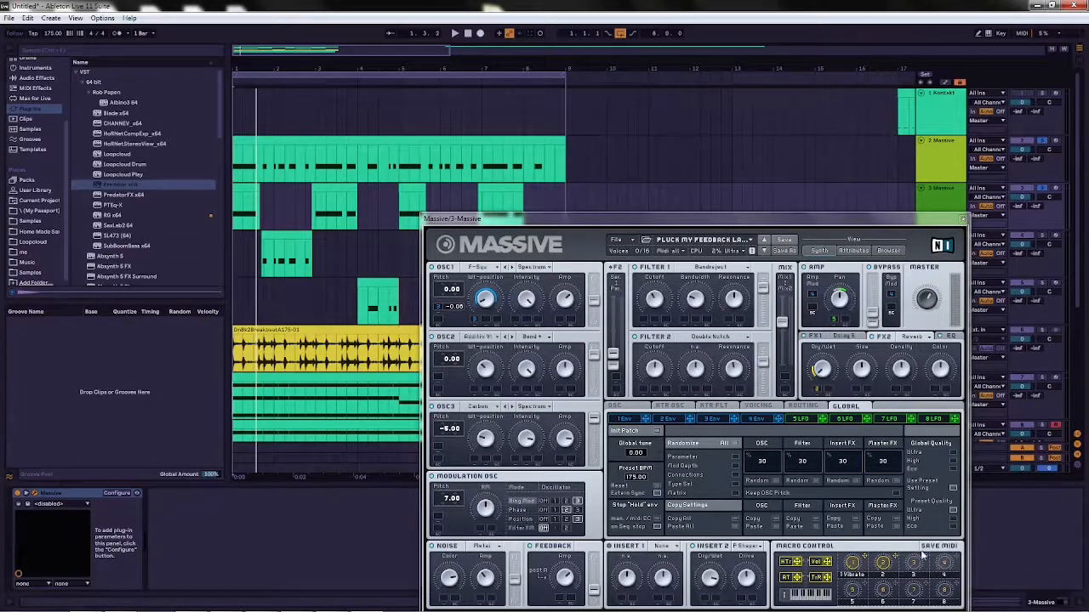
pyautogui.click(887, 250)
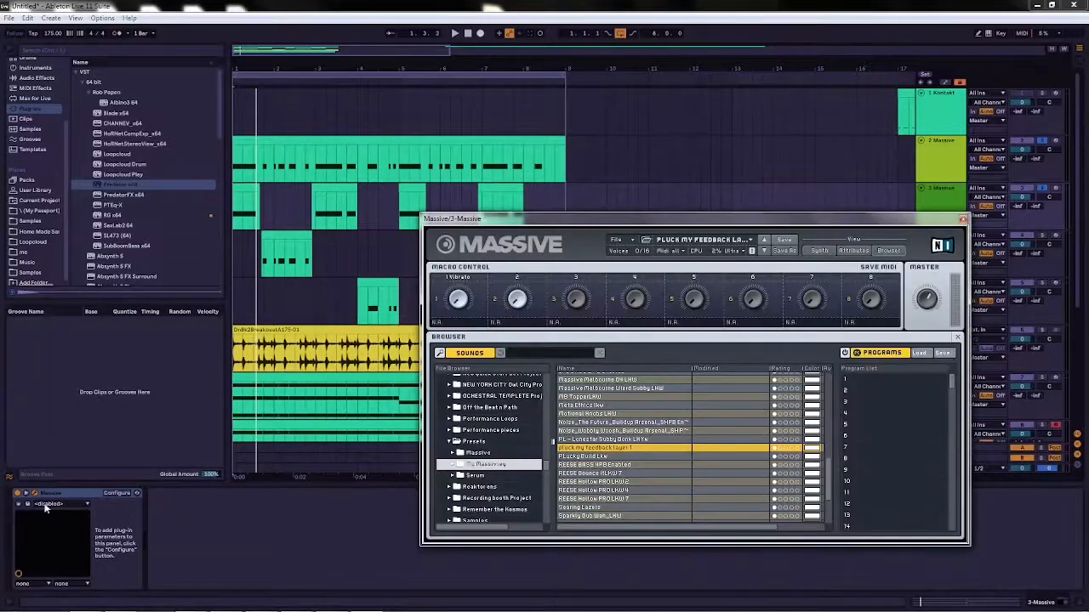
pyautogui.click(113, 492)
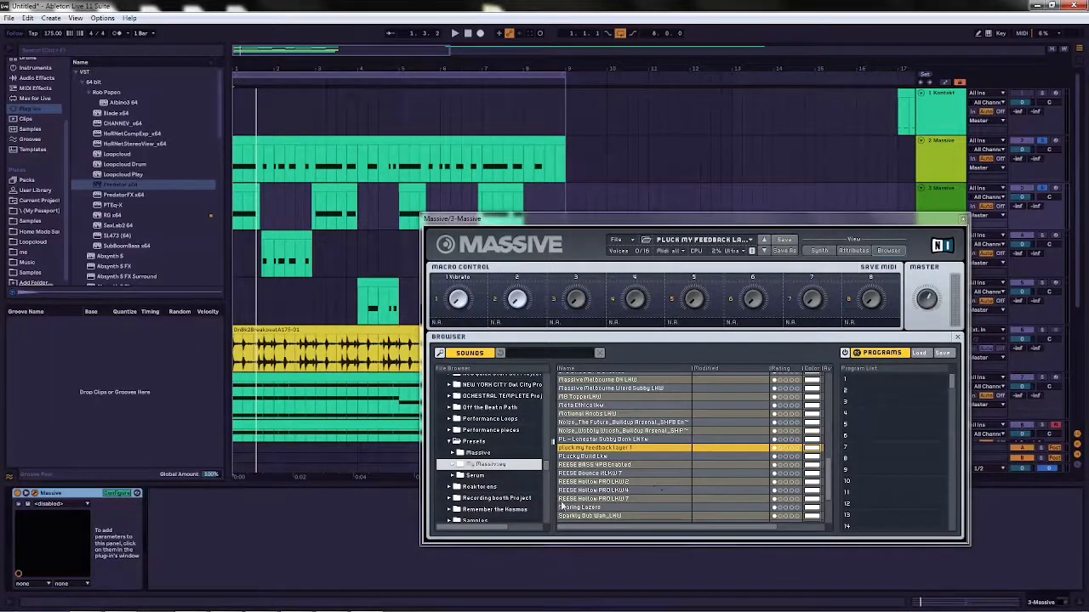
pyautogui.click(517, 298)
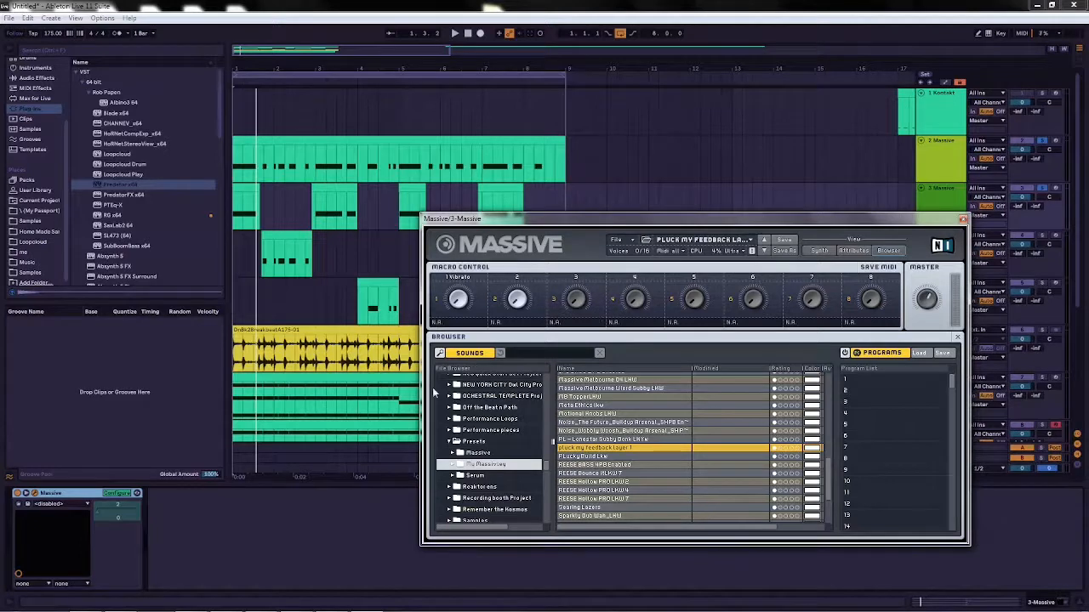
pyautogui.click(820, 251)
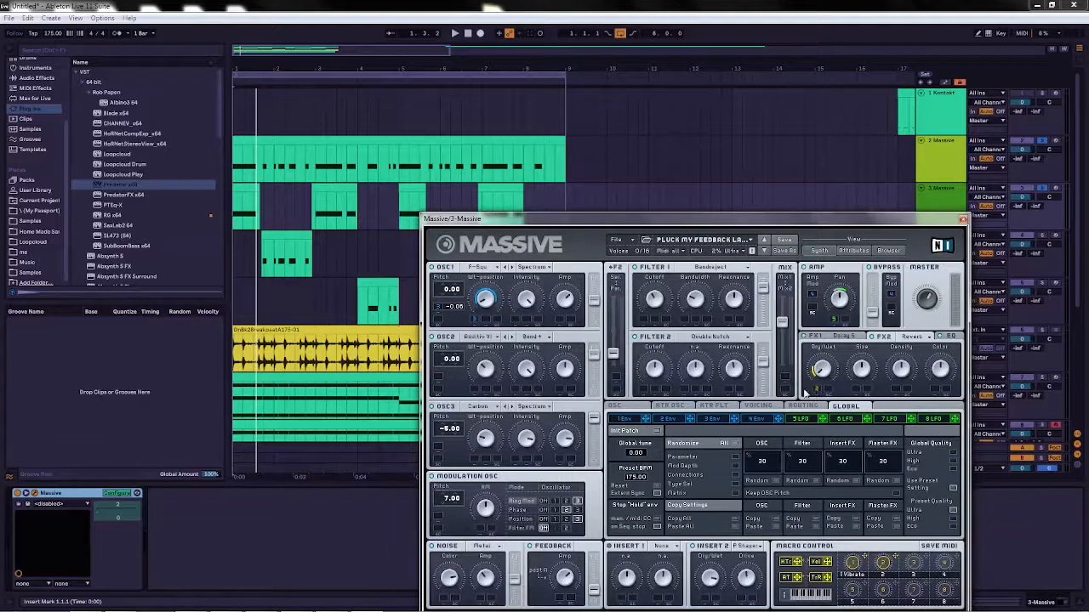
pyautogui.click(96, 513)
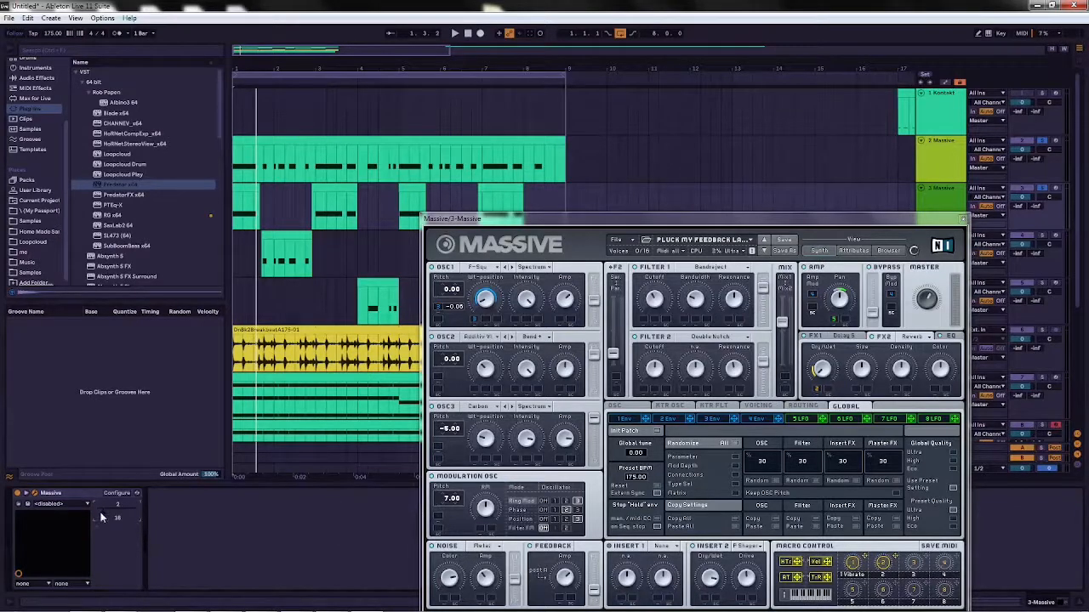
pyautogui.moveTo(100, 516); pyautogui.dragTo(99, 532)
# Step: Show the automation lanes in the arrangement and close the Massive plug-in window
pyautogui.press('a')
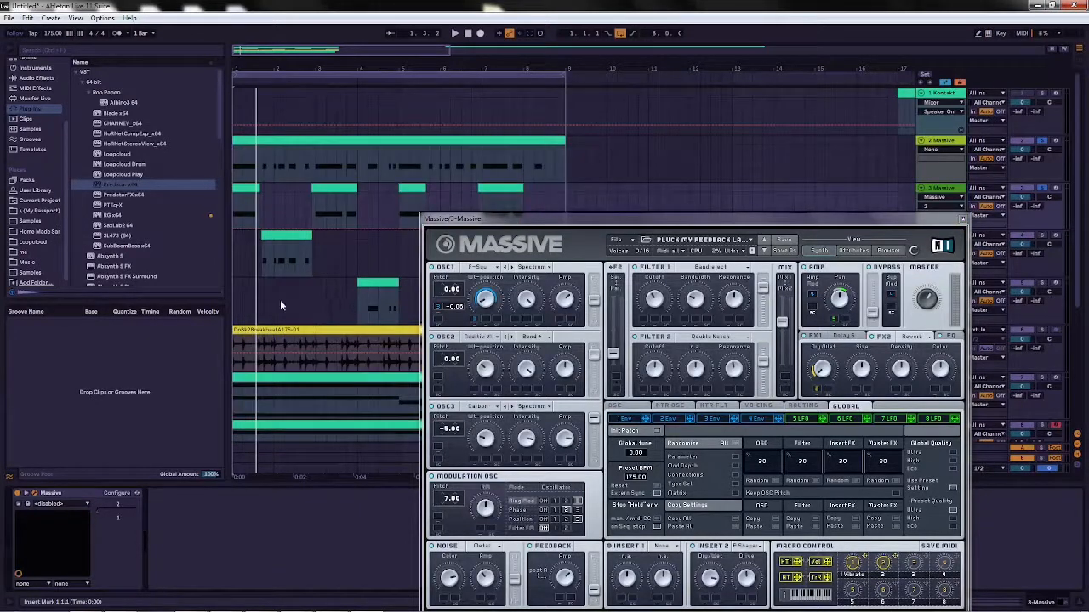
pyautogui.press('+')
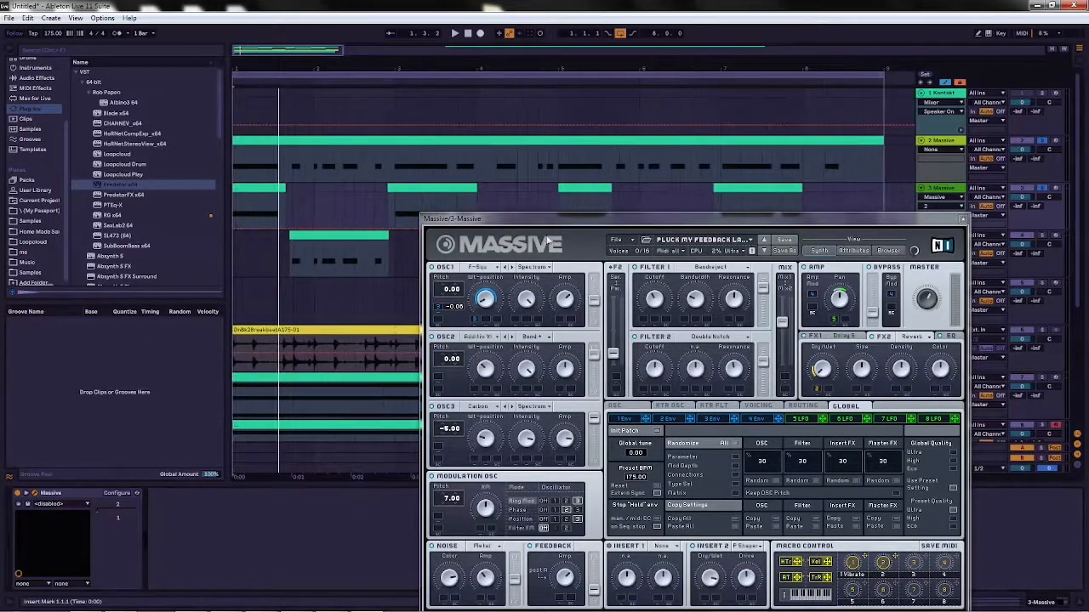
pyautogui.moveTo(538, 217); pyautogui.dragTo(559, 305)
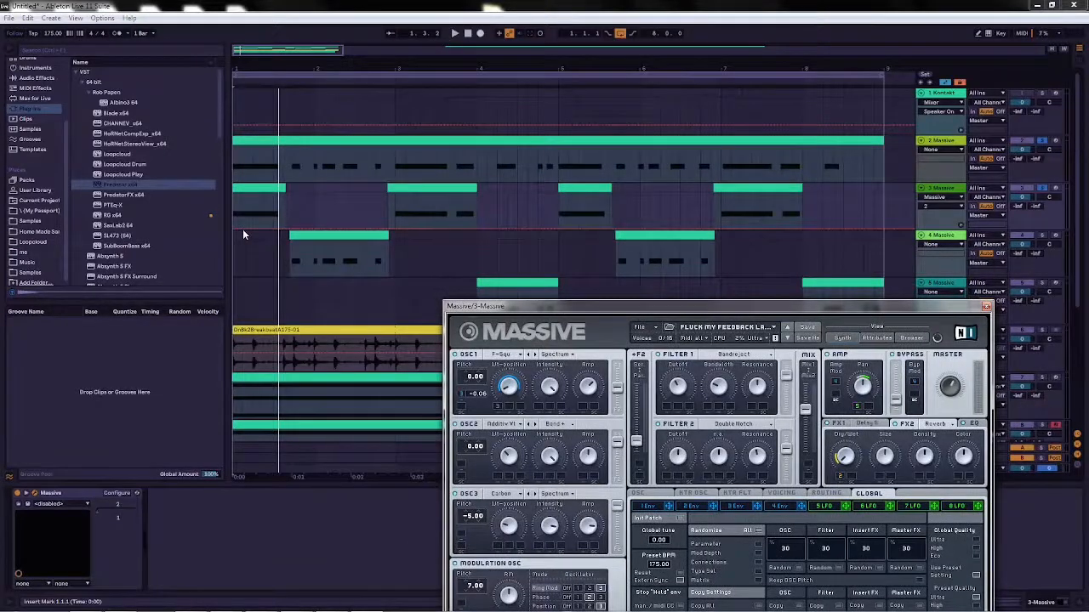
pyautogui.click(985, 306)
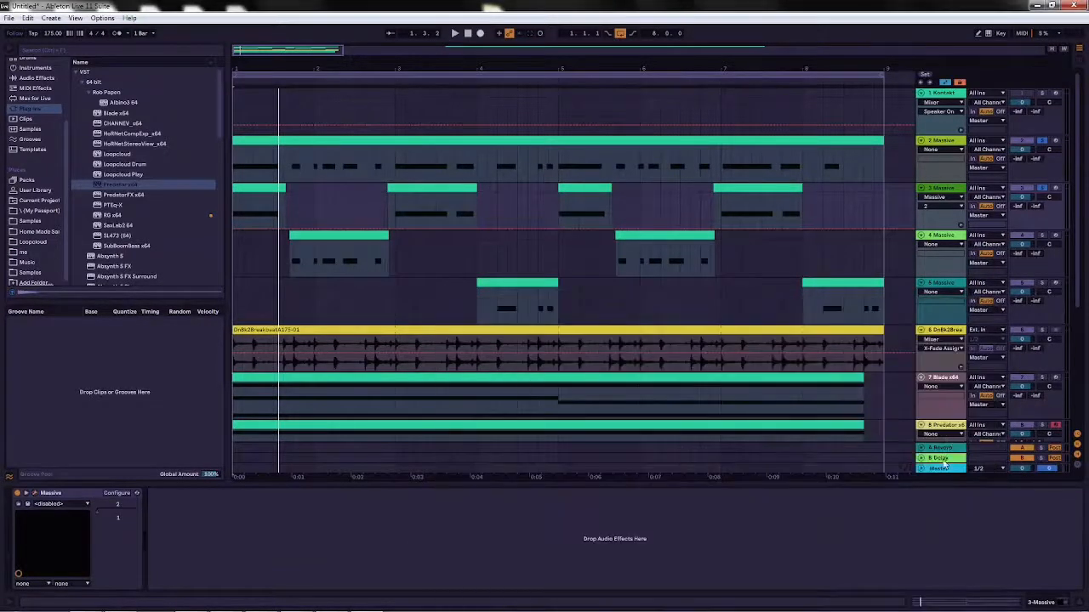
# Step: Draw two rising Macro 2 automation ramps over the two notes in bar 7 of 3 Massive, each dropping back to 0
pyautogui.press('+')
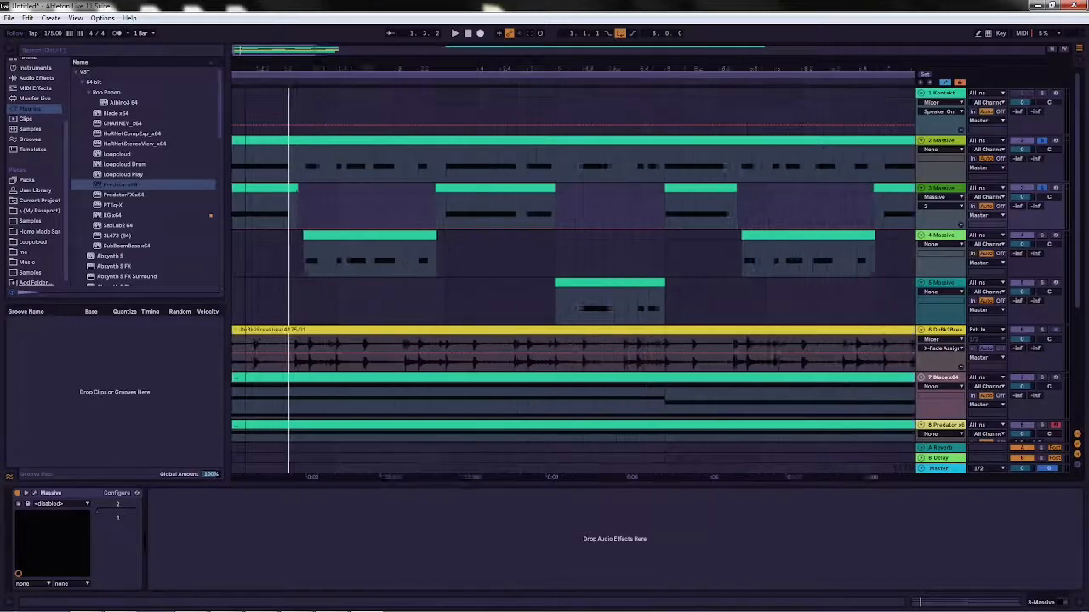
pyautogui.press('+')
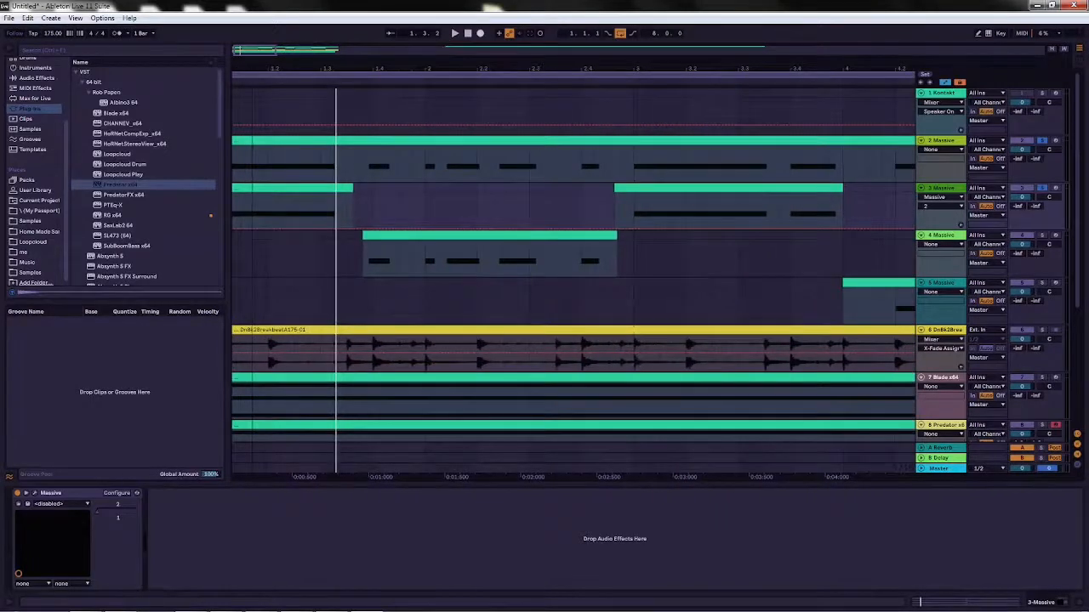
pyautogui.press('+')
pyautogui.press('-')
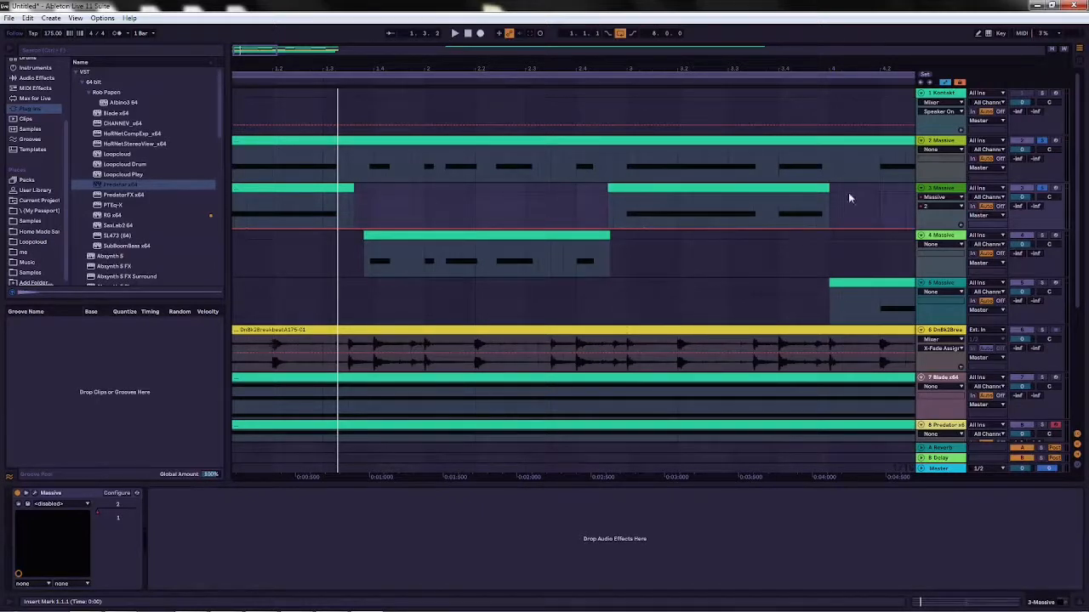
pyautogui.hscroll(6, 609, 233)
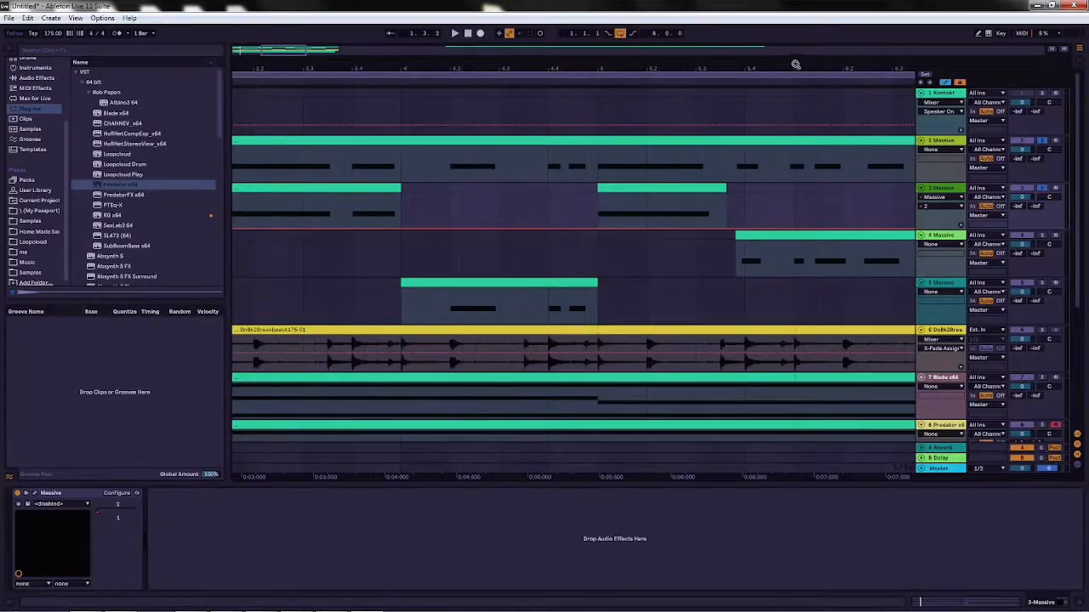
pyautogui.hscroll(6, 588, 263)
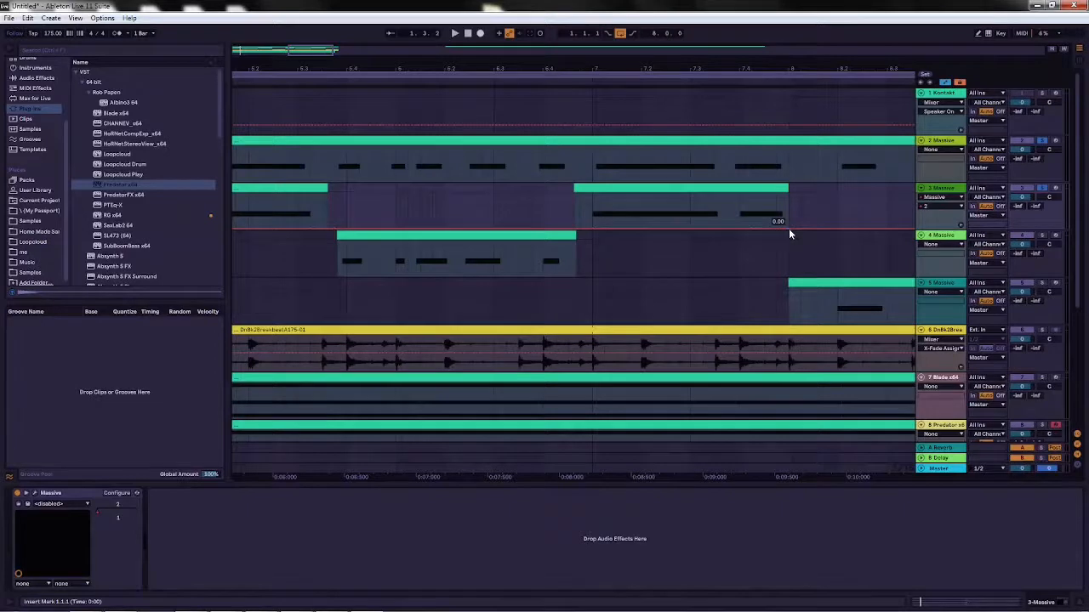
pyautogui.moveTo(826, 68); pyautogui.dragTo(739, 227)
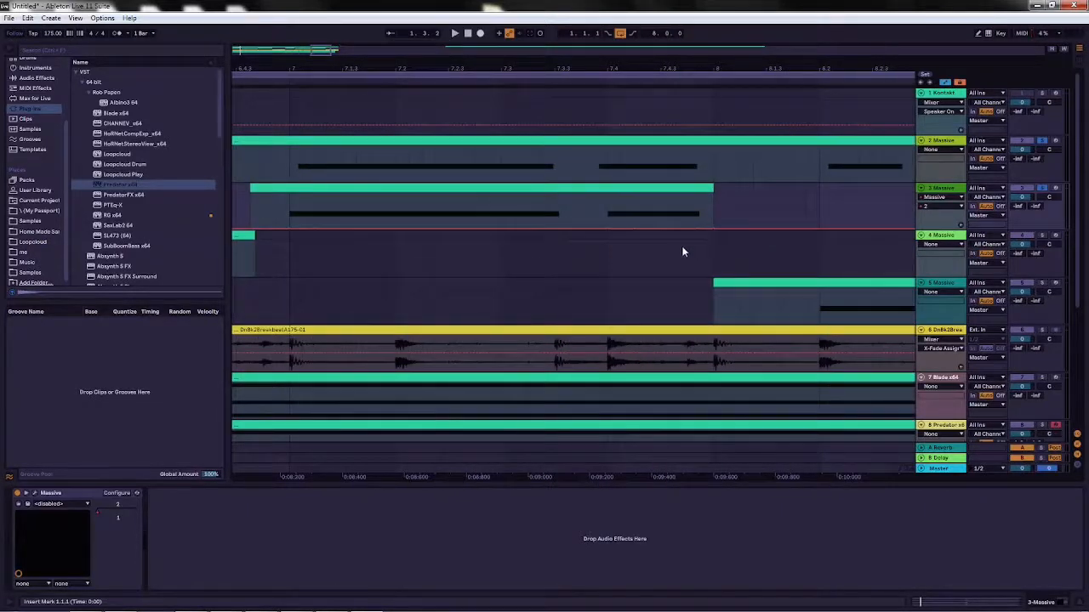
pyautogui.moveTo(690, 230); pyautogui.dragTo(690, 198)
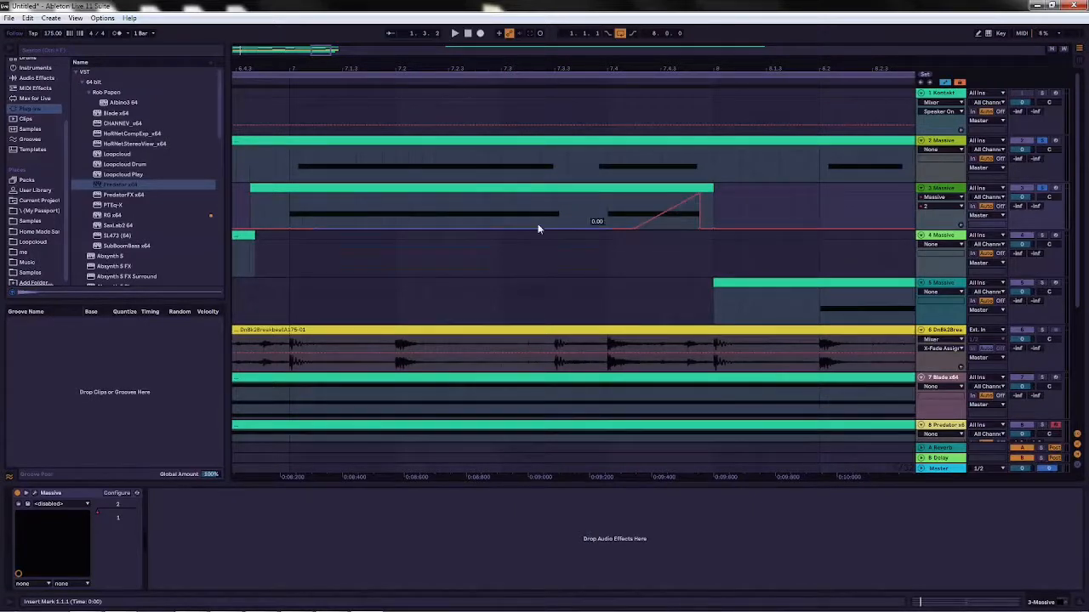
pyautogui.moveTo(500, 226); pyautogui.dragTo(500, 201)
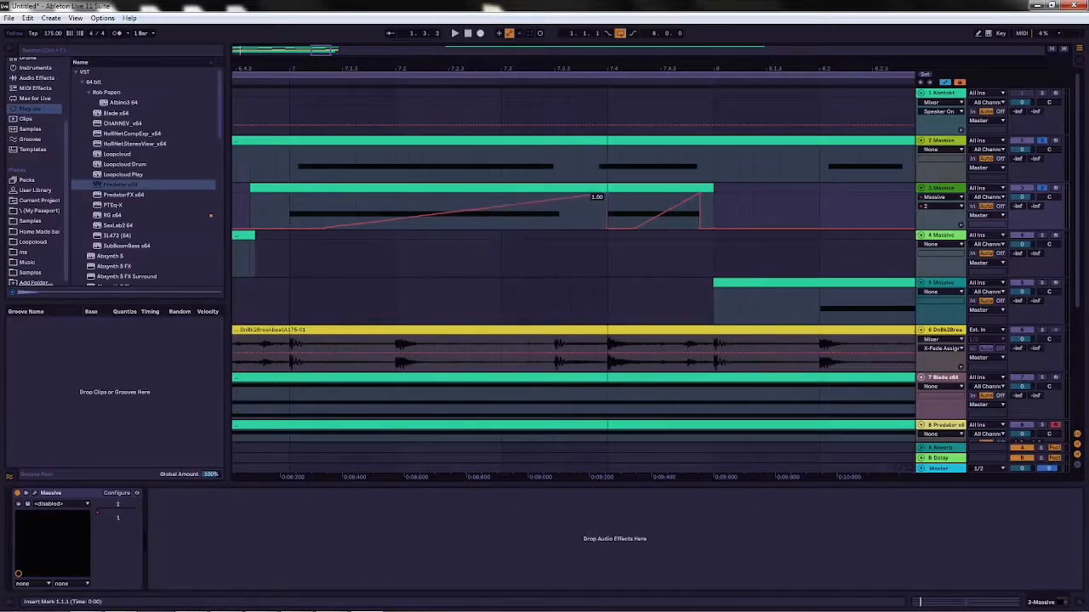
# Step: Draw rising Macro 2 ramps over the 3 Massive notes in bars 5 and 3, and play the loop from the start
pyautogui.moveTo(298, 67)
pyautogui.mouseDown()
pyautogui.moveTo(788, 65)
pyautogui.moveTo(593, 216)
pyautogui.moveTo(577, 209)
pyautogui.moveTo(580, 194)
pyautogui.mouseUp()
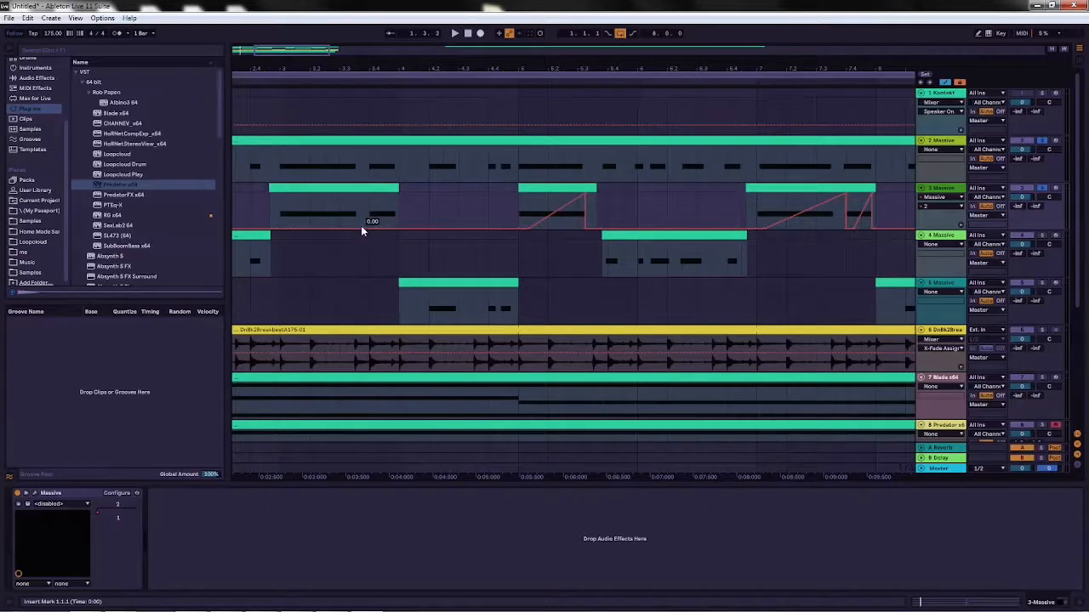
pyautogui.moveTo(358, 228)
pyautogui.mouseDown()
pyautogui.moveTo(377, 194)
pyautogui.moveTo(409, 199)
pyautogui.moveTo(411, 223)
pyautogui.moveTo(400, 223)
pyautogui.mouseUp()
pyautogui.click(456, 34)
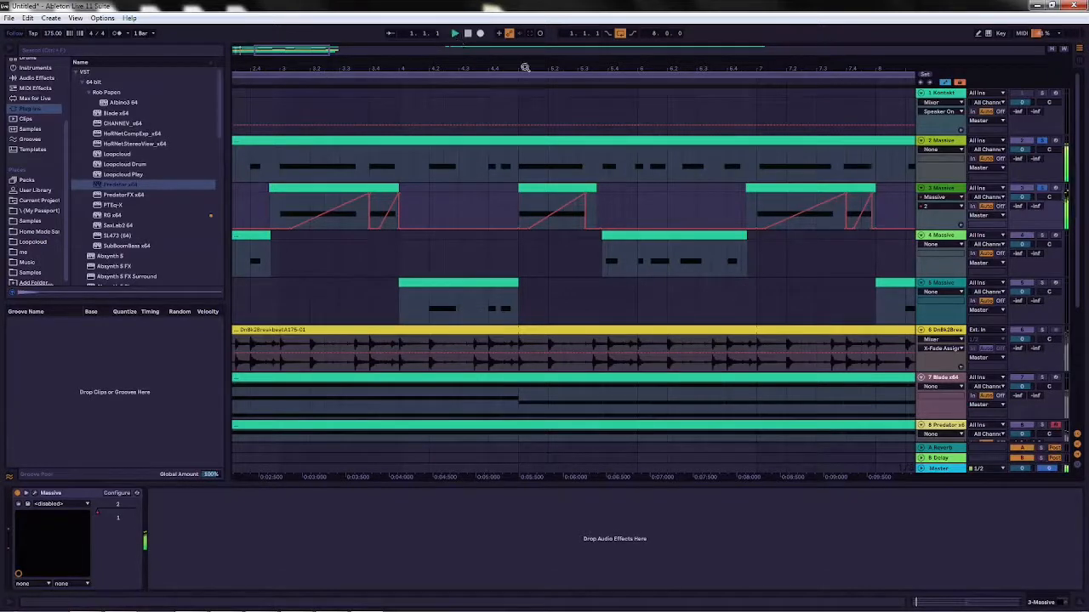
pyautogui.moveTo(440, 64); pyautogui.dragTo(510, 60)
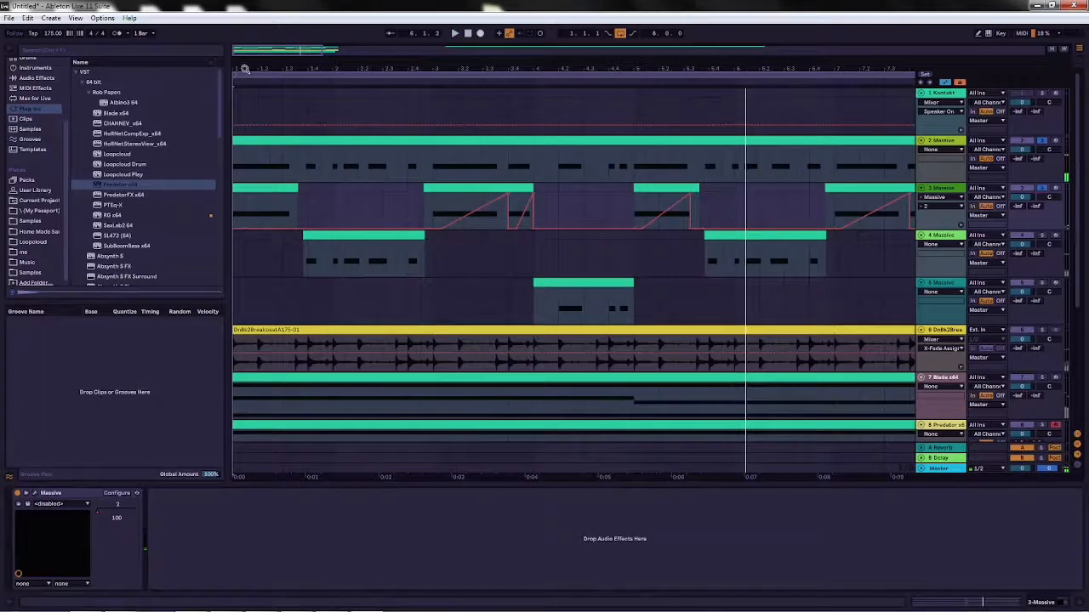
# Step: Draw a rising Macro 2 automation ramp over the first note of 3 Massive in bar 1, dropping to 0 at its end
pyautogui.moveTo(272, 56); pyautogui.dragTo(255, 170)
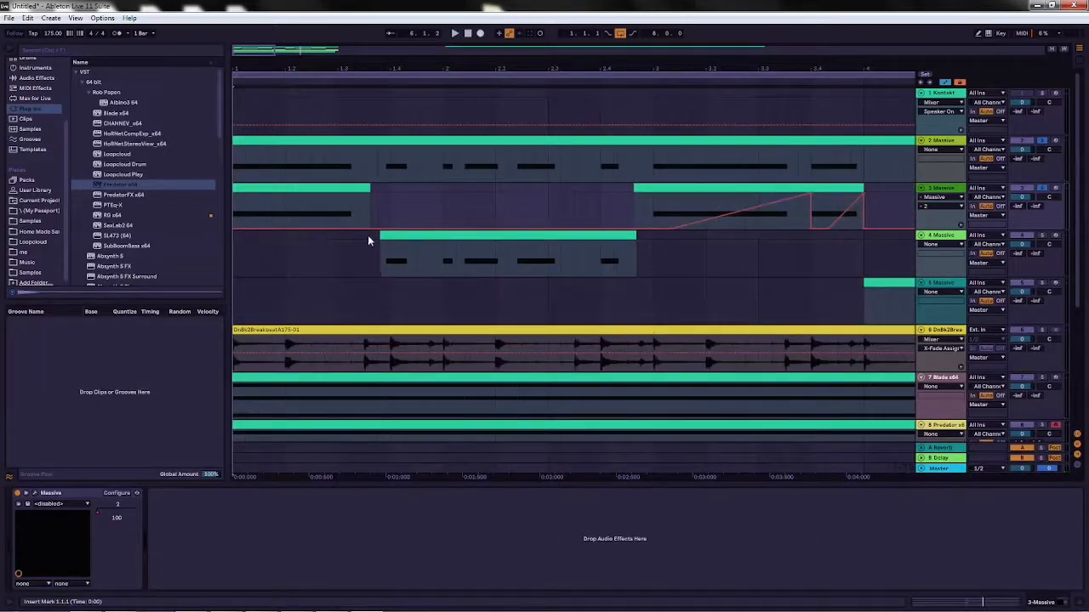
pyautogui.moveTo(349, 228); pyautogui.dragTo(350, 196)
pyautogui.moveTo(261, 234); pyautogui.dragTo(234, 228)
# Step: Bend the straight Macro 2 automation ramps on 3 Massive into curves and play the loop
pyautogui.moveTo(745, 220); pyautogui.dragTo(720, 209)
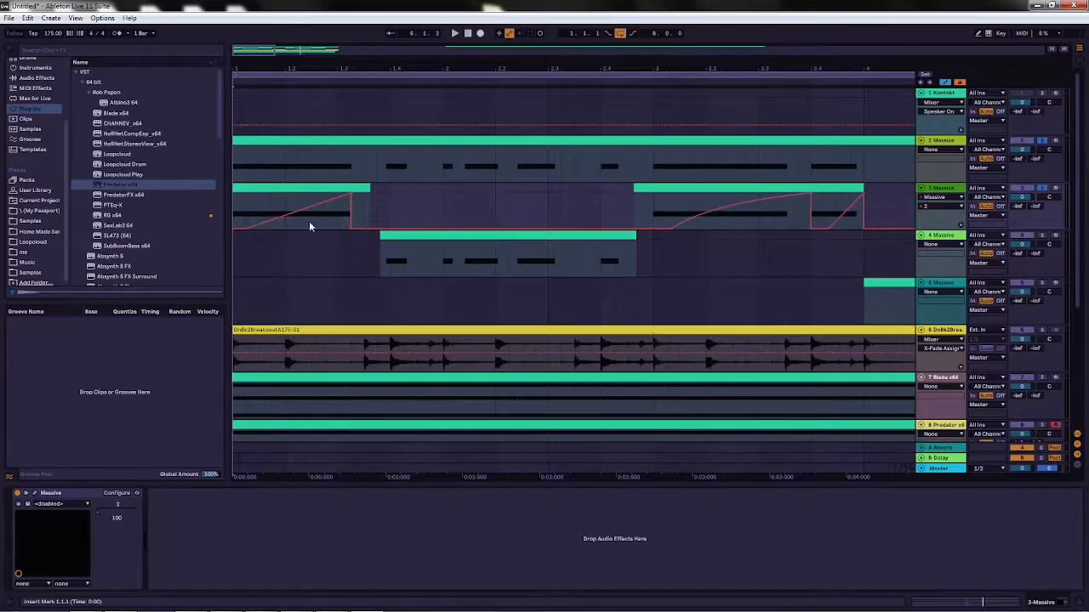
pyautogui.moveTo(303, 217); pyautogui.dragTo(588, 258)
pyautogui.moveTo(851, 224); pyautogui.dragTo(849, 218)
pyautogui.moveTo(854, 68)
pyautogui.mouseDown()
pyautogui.moveTo(766, 56)
pyautogui.moveTo(599, 229)
pyautogui.moveTo(580, 210)
pyautogui.moveTo(836, 252)
pyautogui.moveTo(821, 211)
pyautogui.moveTo(875, 214)
pyautogui.mouseUp()
pyautogui.moveTo(885, 71); pyautogui.dragTo(633, 66)
pyautogui.press('space')
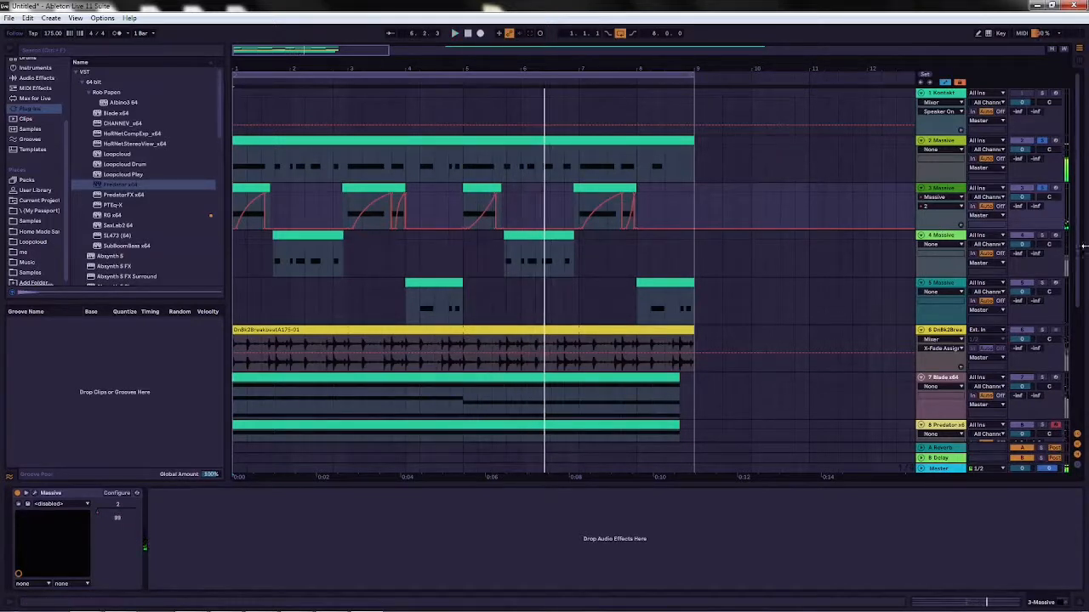
# Step: Show Track Volume automation for 3 Massive and draw the volume down to minimum in the gaps between its clips
pyautogui.click(1025, 201)
pyautogui.click(978, 35)
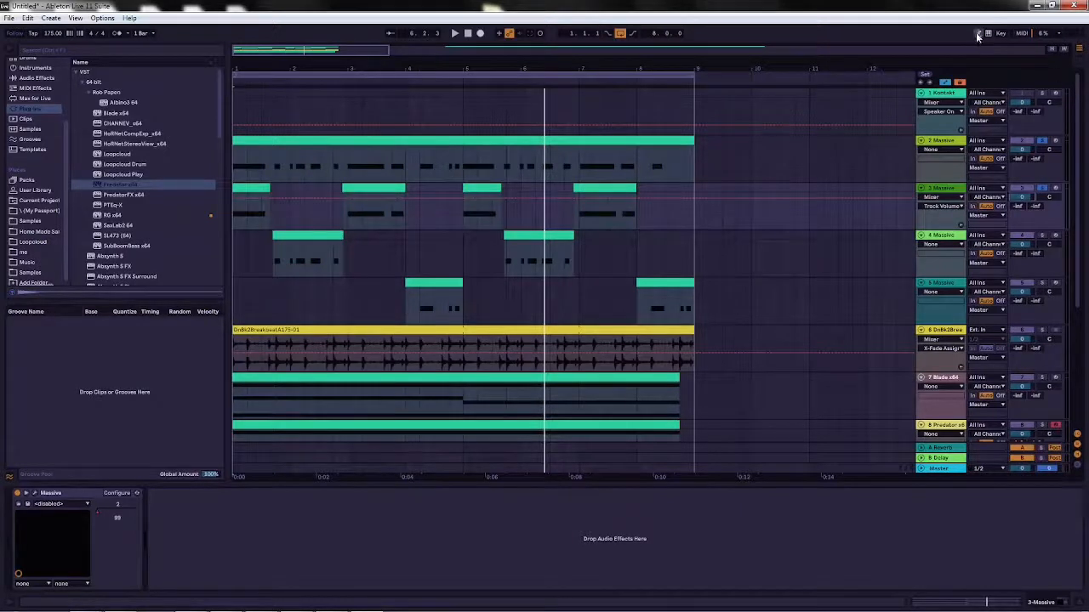
pyautogui.moveTo(277, 221)
pyautogui.mouseDown()
pyautogui.moveTo(289, 245)
pyautogui.moveTo(336, 260)
pyautogui.moveTo(343, 222)
pyautogui.moveTo(414, 216)
pyautogui.moveTo(423, 235)
pyautogui.moveTo(455, 248)
pyautogui.moveTo(510, 216)
pyautogui.moveTo(527, 240)
pyautogui.moveTo(561, 234)
pyautogui.moveTo(567, 219)
pyautogui.mouseUp()
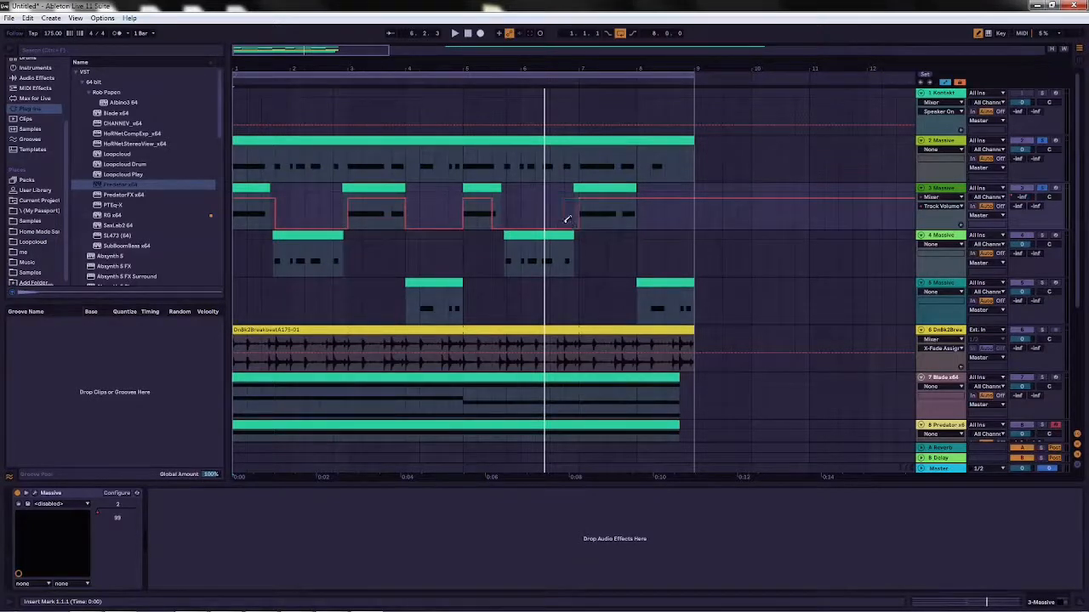
pyautogui.moveTo(661, 212)
pyautogui.mouseDown()
pyautogui.moveTo(644, 226)
pyautogui.moveTo(687, 256)
pyautogui.mouseUp()
pyautogui.moveTo(462, 62); pyautogui.dragTo(484, 105)
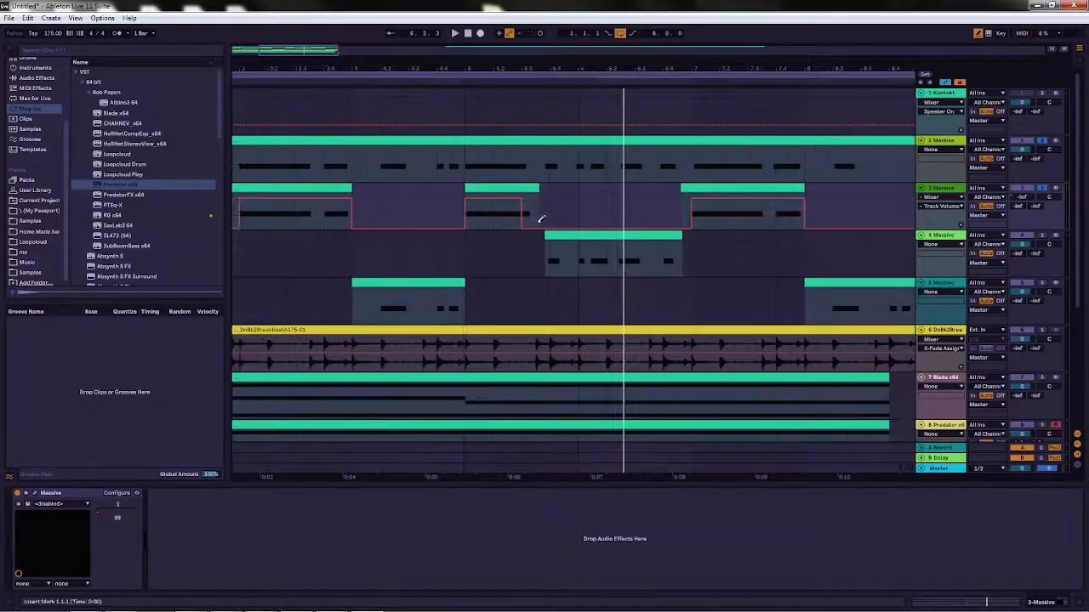
# Step: Undo the last two volume automation strokes on 3 Massive, covering the gaps after the bar 5 and bar 7 clips
pyautogui.hotkey('ctrl', 'z')
pyautogui.hotkey('ctrl', 'z')
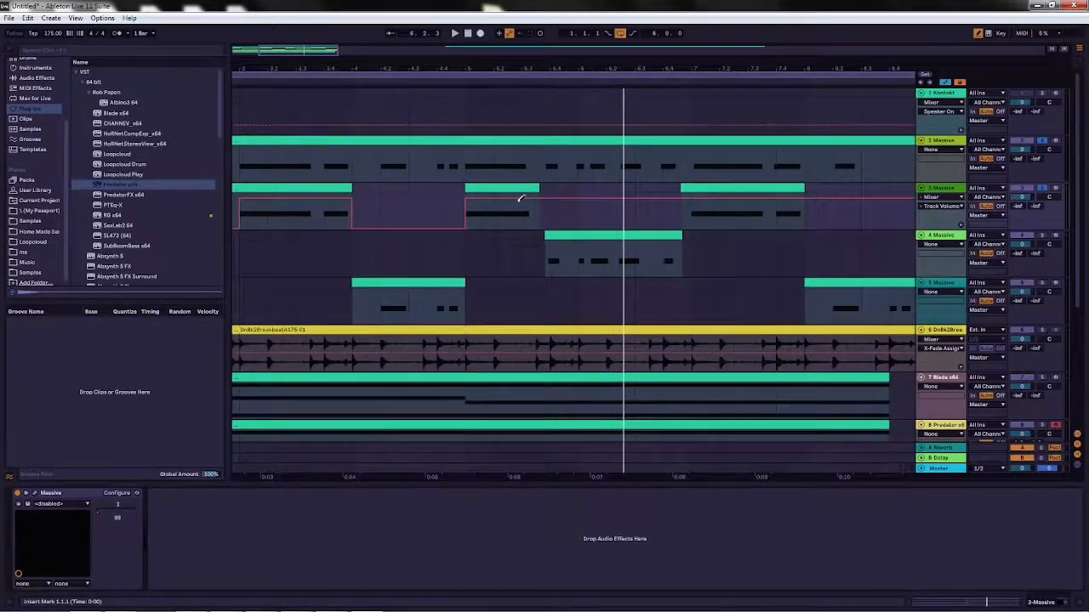